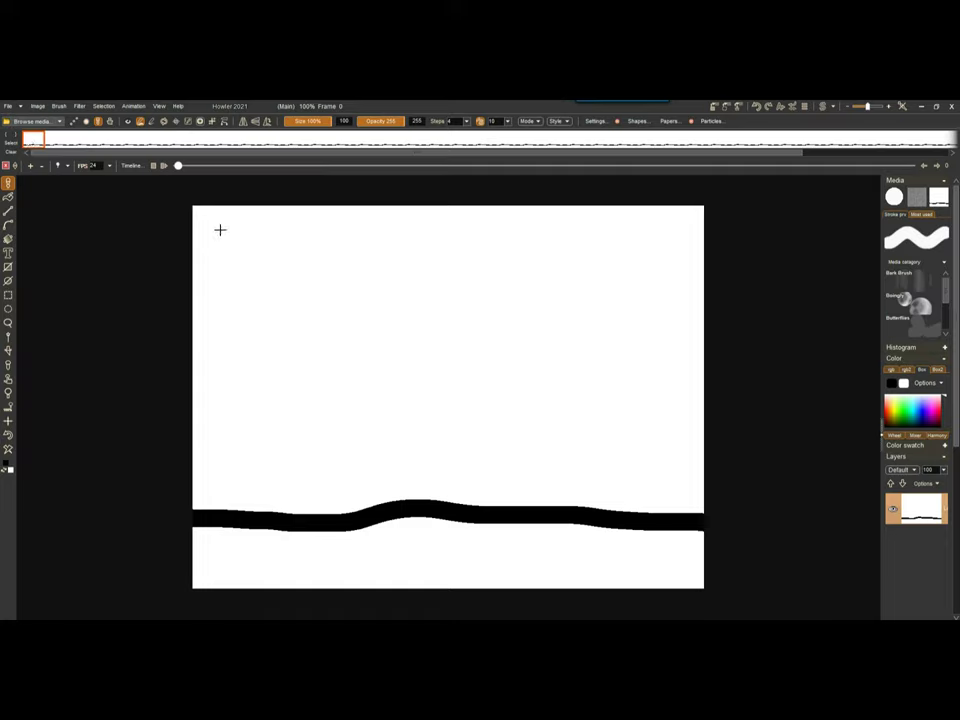
Step: Draw a black ball outline entering from the canvas's upper-left corner across frames 1, 2 and 3, moving farther inward each frame
left_click(56, 141)
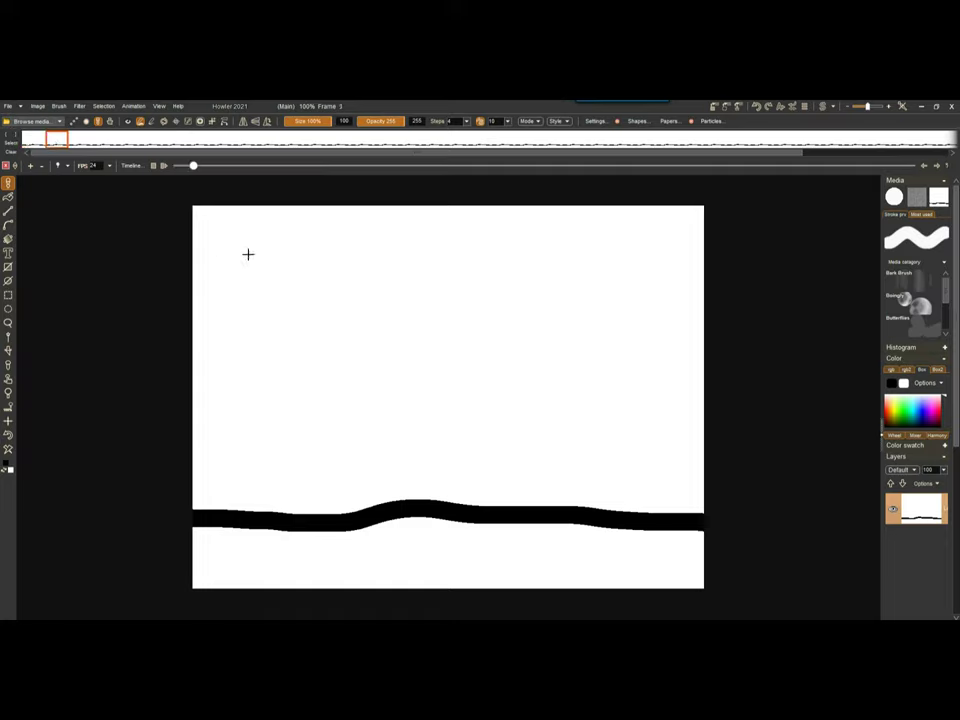
left_click_drag(210, 207, 198, 210)
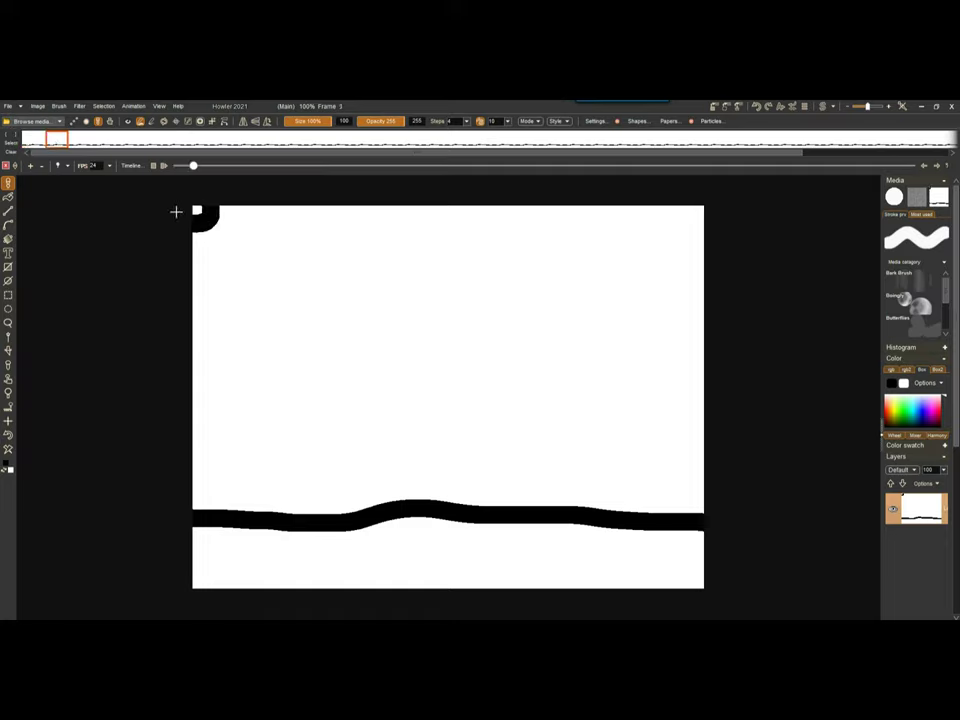
left_click(80, 140)
mouse_move(222, 213)
left_mouse_down()
mouse_move(201, 236)
mouse_move(254, 241)
mouse_move(213, 213)
left_mouse_up()
left_click(103, 140)
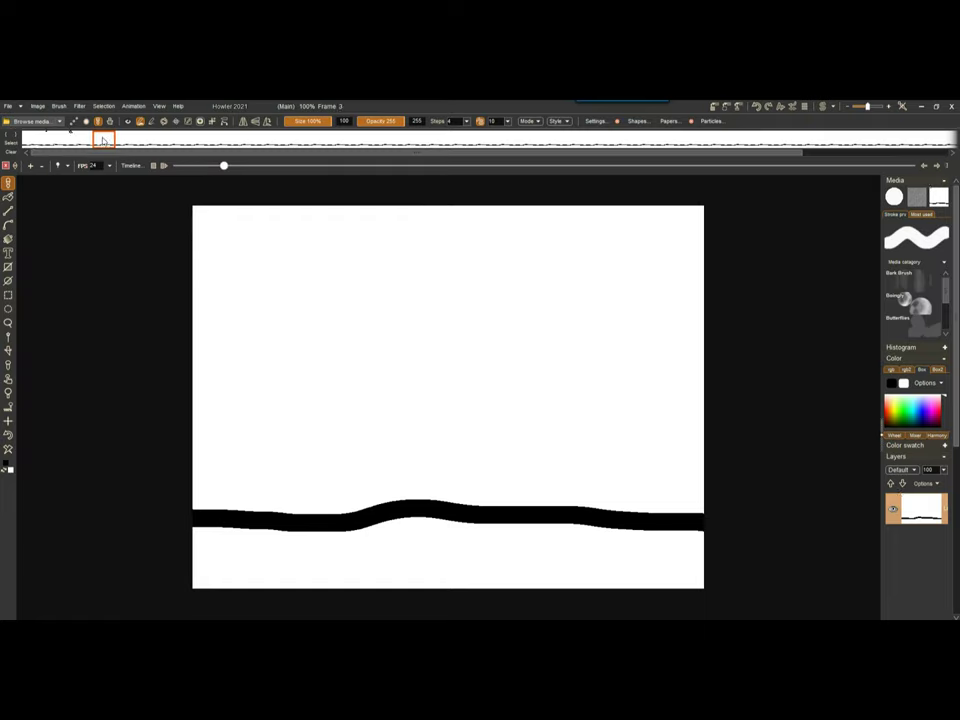
mouse_move(272, 247)
left_mouse_down()
mouse_move(242, 278)
mouse_move(282, 282)
mouse_move(263, 246)
left_mouse_up()
Step: Turn on the light table and adjust its onion skin transparency so the nearest previous frame shows strongest
mouse_move(224, 168)
left_mouse_down()
mouse_move(208, 166)
mouse_move(231, 166)
left_mouse_up()
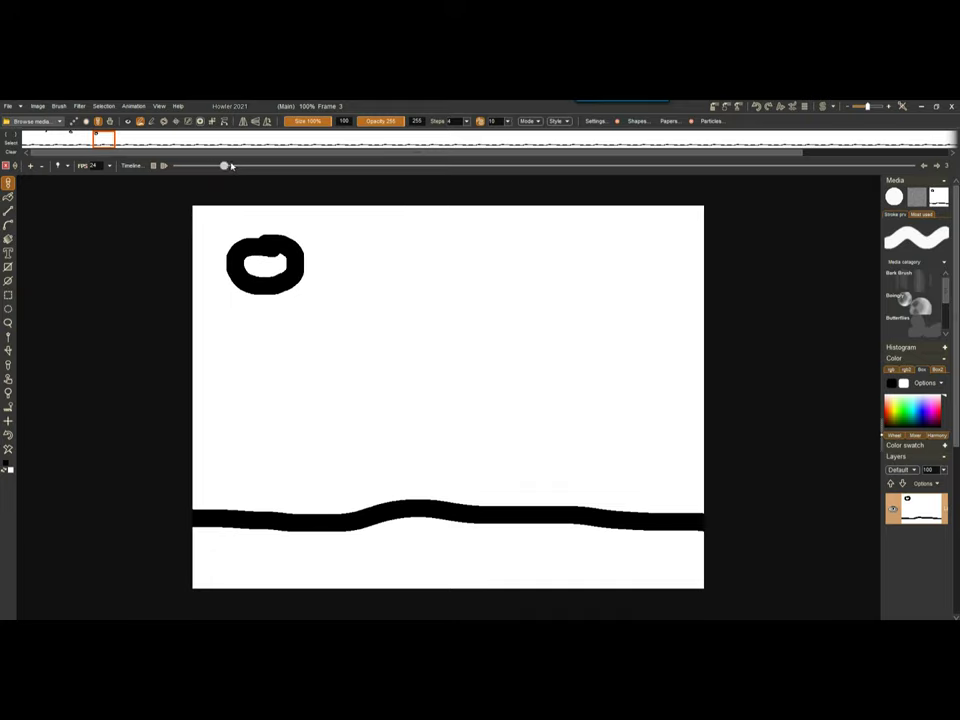
left_click(68, 168)
left_click_drag(127, 179, 100, 216)
left_click_drag(94, 289, 95, 283)
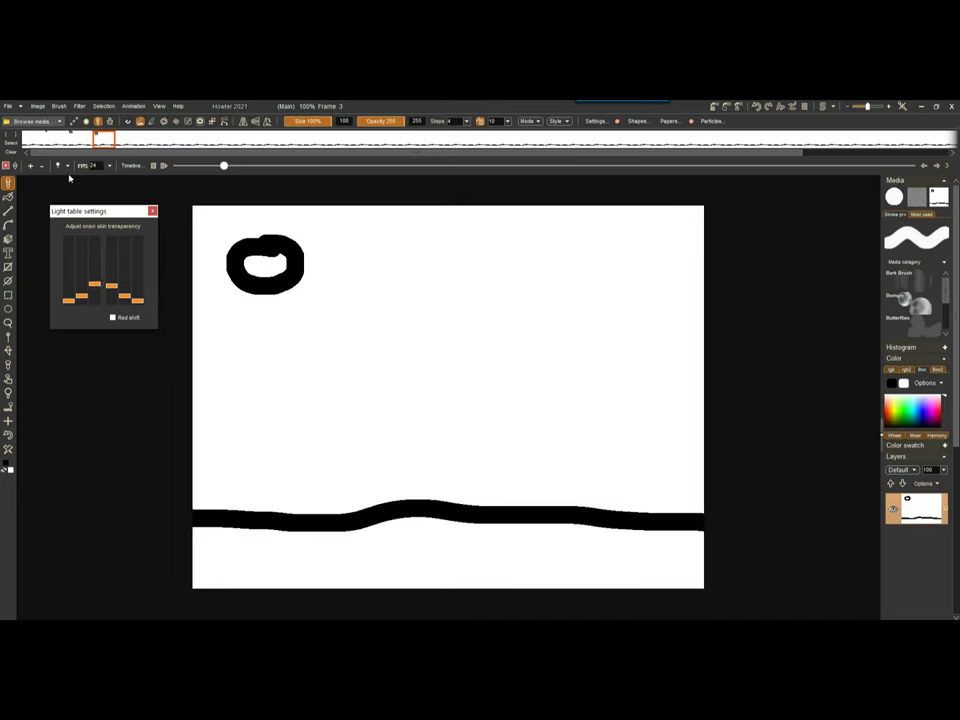
left_click(58, 165)
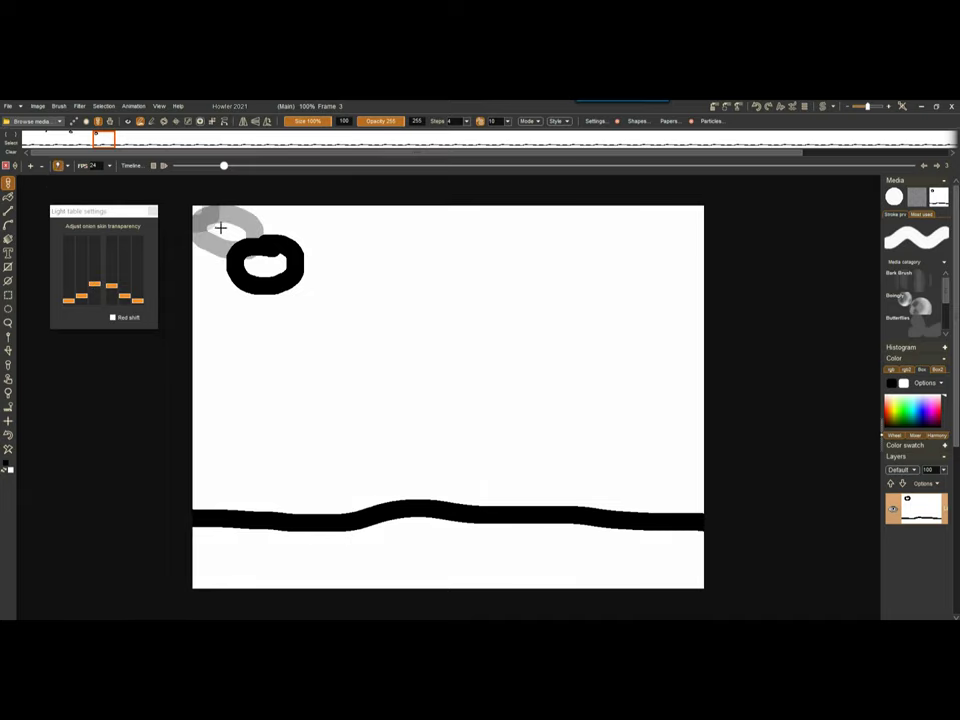
left_click_drag(113, 292, 84, 291)
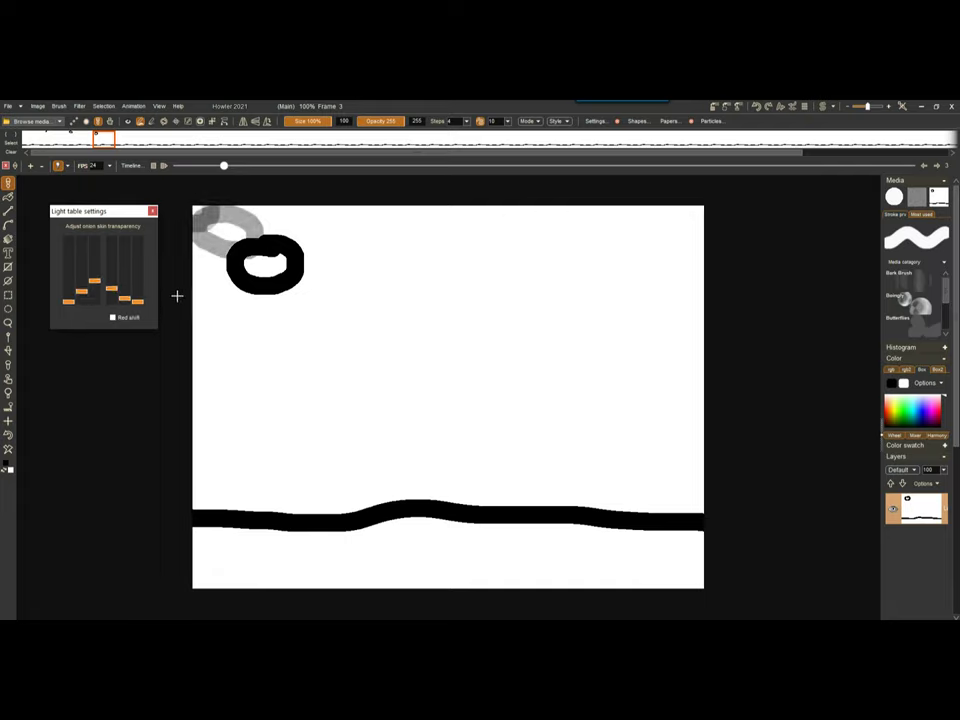
Step: Draw the ball outline on frames 4, 5 and 6, falling in even spacing down to just above the ground line
left_click(122, 142)
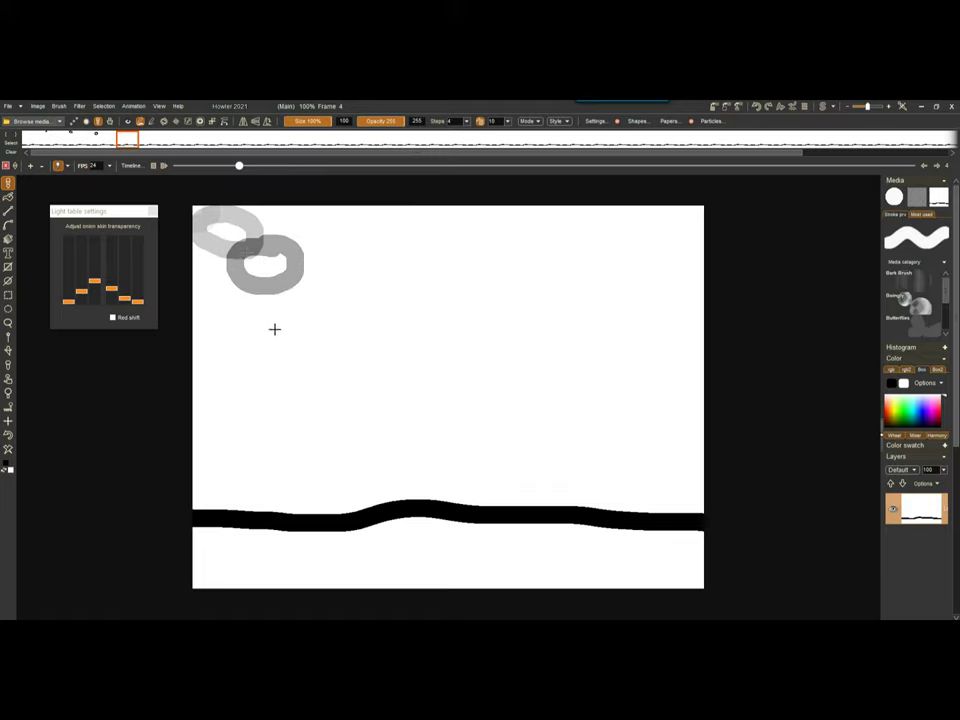
mouse_move(264, 314)
left_mouse_down()
mouse_move(319, 318)
mouse_move(311, 352)
mouse_move(270, 353)
mouse_move(276, 295)
left_mouse_up()
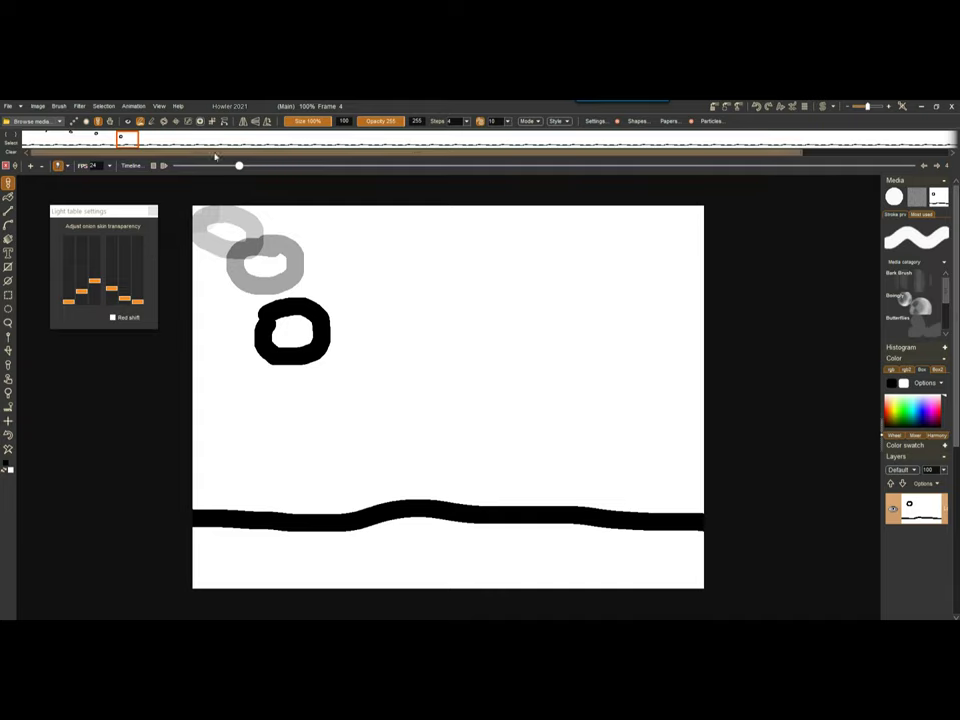
left_click(149, 146)
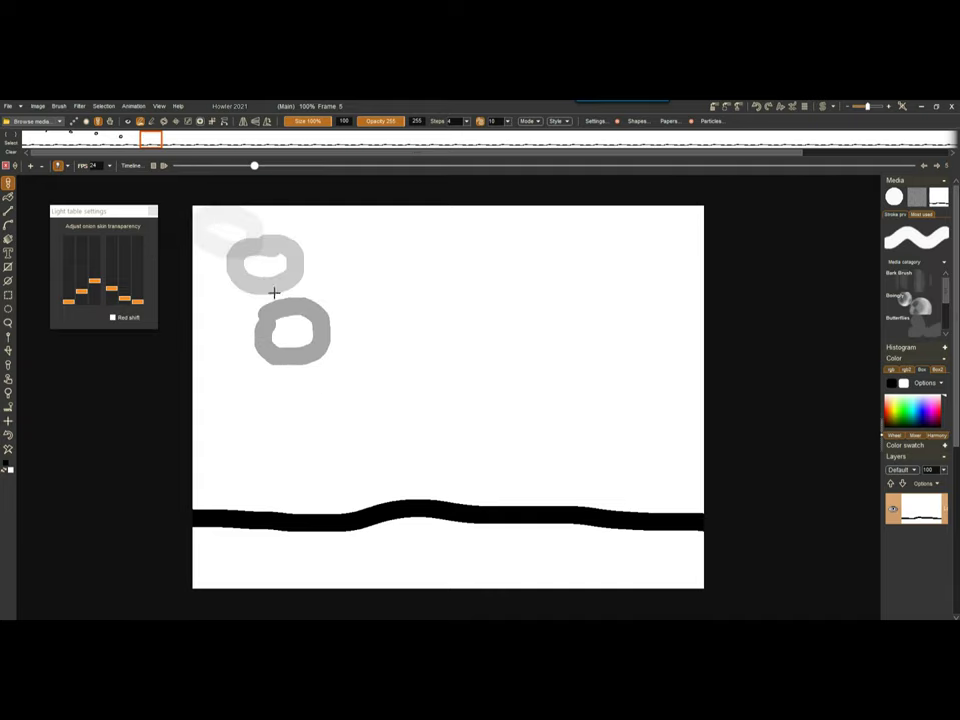
mouse_move(313, 385)
left_mouse_down()
mouse_move(288, 408)
mouse_move(304, 428)
mouse_move(344, 419)
mouse_move(318, 383)
left_mouse_up()
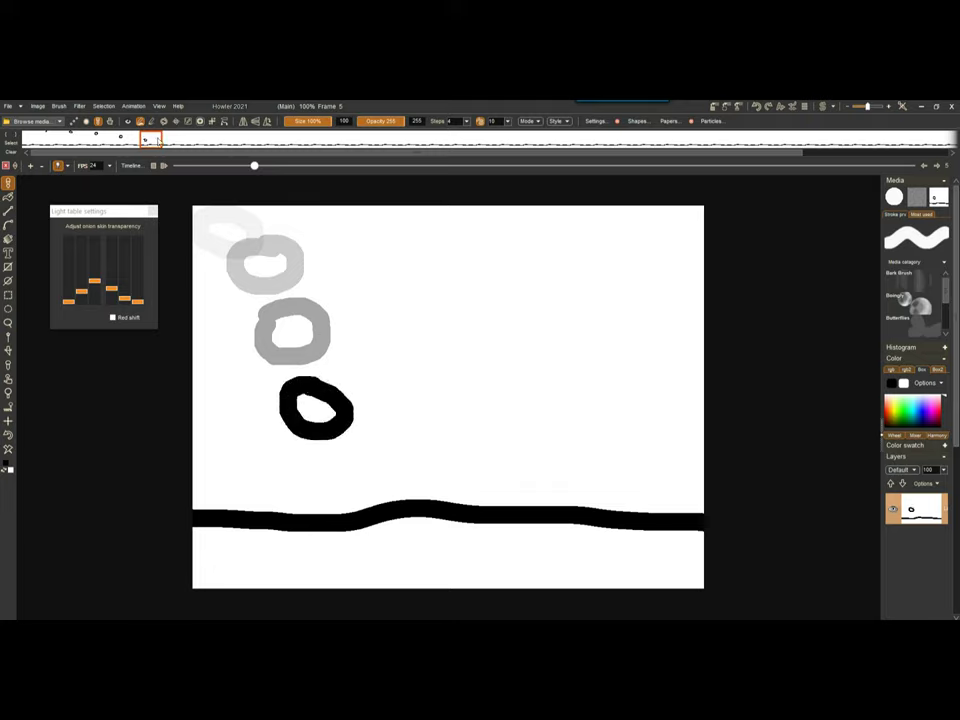
left_click(175, 142)
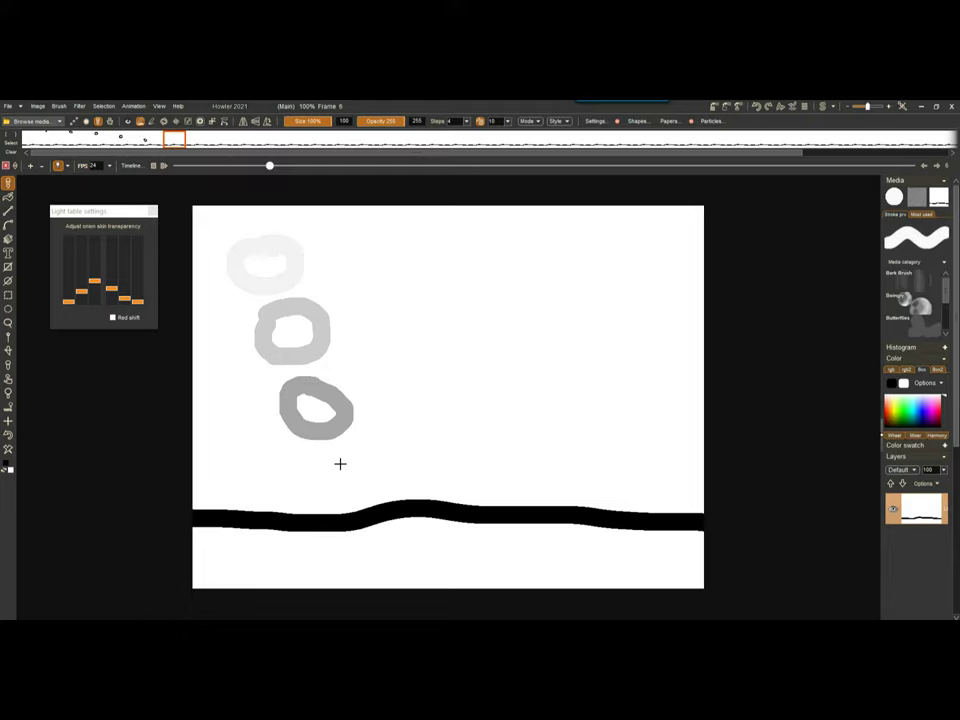
mouse_move(335, 466)
left_mouse_down()
mouse_move(303, 481)
mouse_move(329, 500)
mouse_move(356, 499)
mouse_move(346, 466)
left_mouse_up()
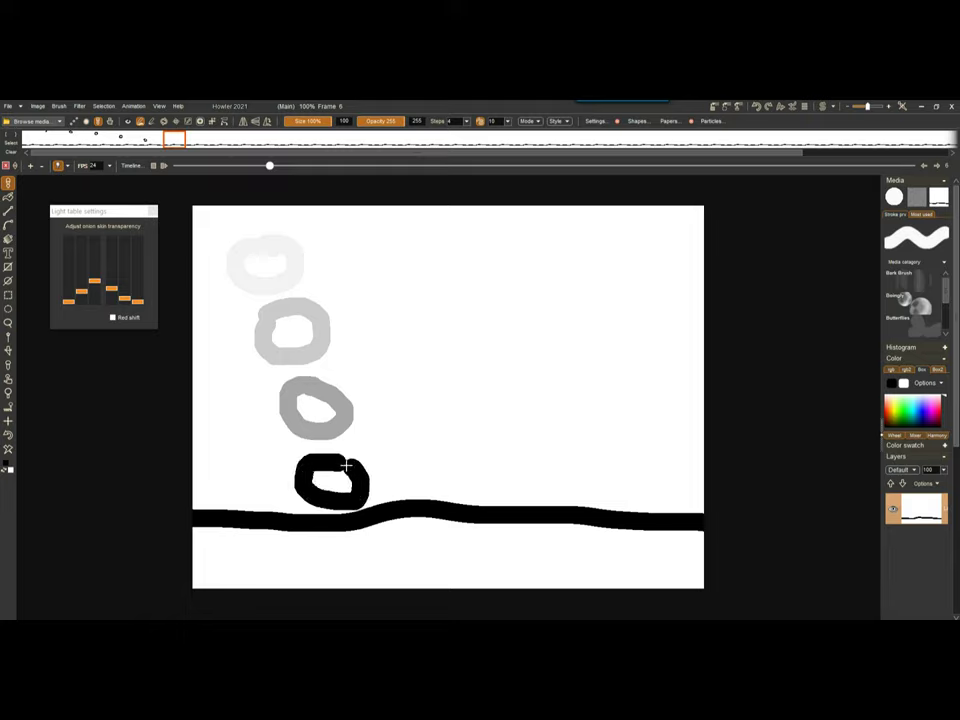
Step: Draw the ball squashed flat on the ground on frame 7 and rebounding in a slanted oval beside the bump on frame 8
left_click(198, 142)
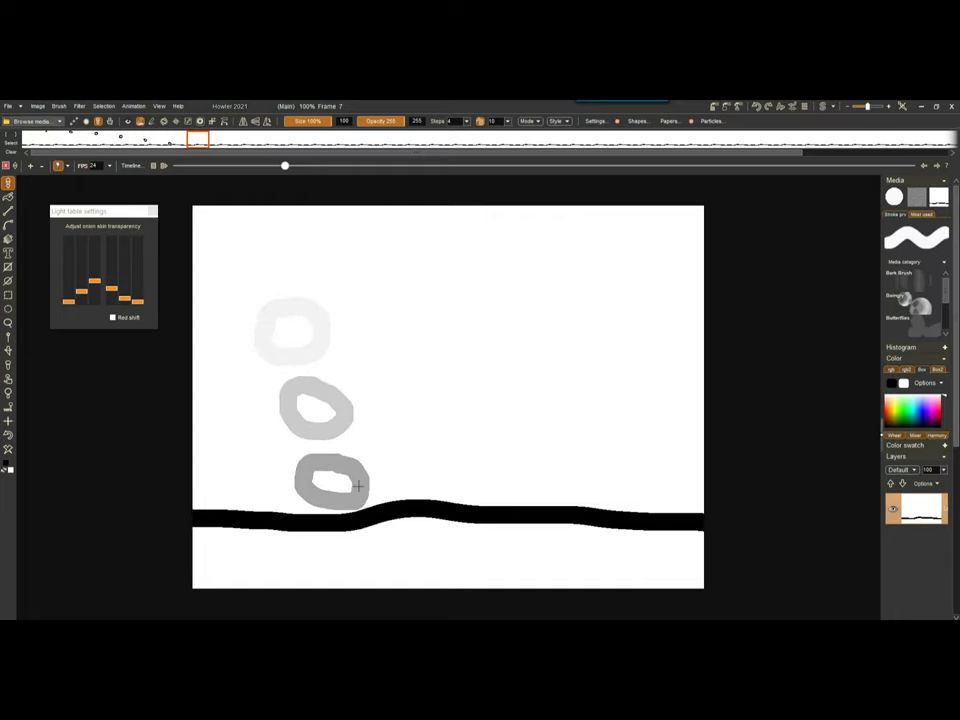
mouse_move(353, 484)
left_mouse_down()
mouse_move(281, 490)
mouse_move(293, 505)
mouse_move(365, 478)
left_mouse_up()
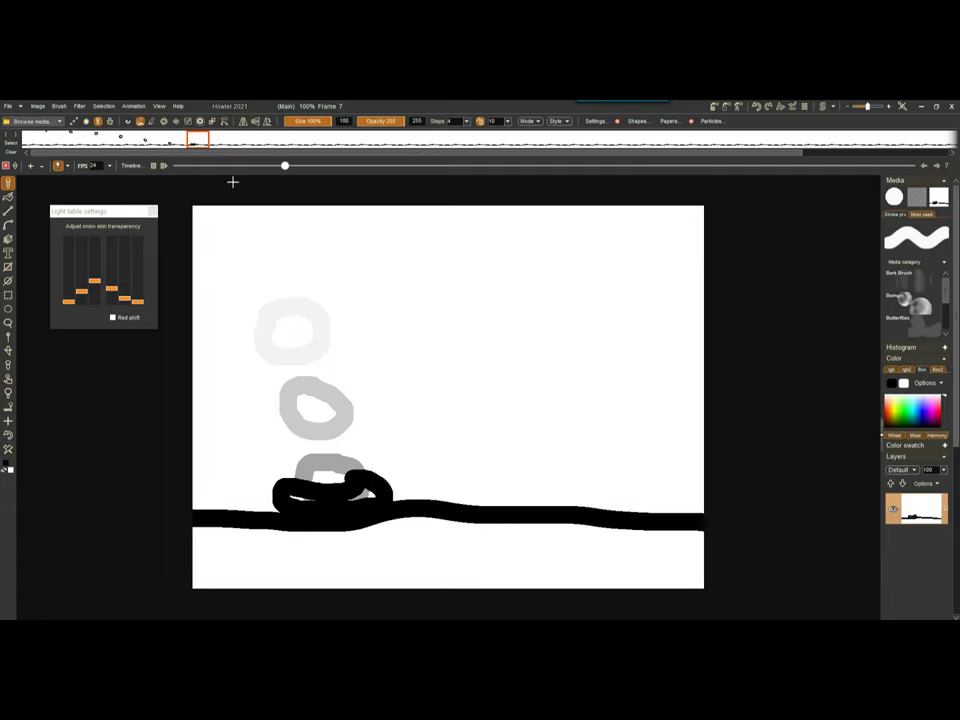
left_click(224, 146)
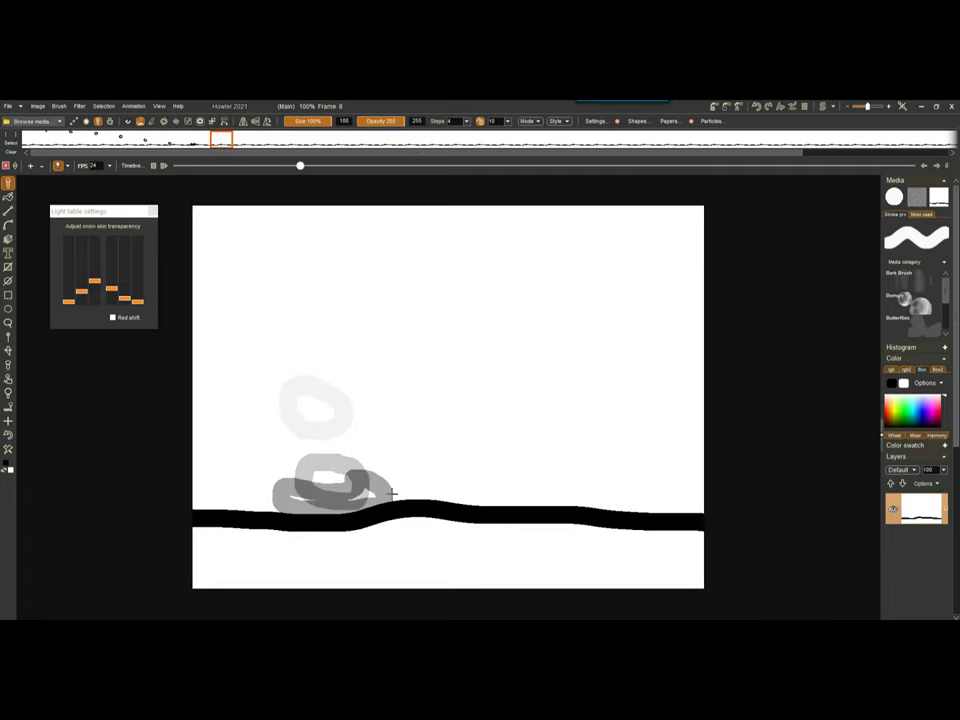
mouse_move(395, 500)
left_mouse_down()
mouse_move(339, 462)
mouse_move(327, 464)
mouse_move(323, 484)
mouse_move(378, 505)
left_mouse_up()
Step: Draw the ball on frames 9, 10 and 11, rising diagonally up and to the right from the bump
key("Right")
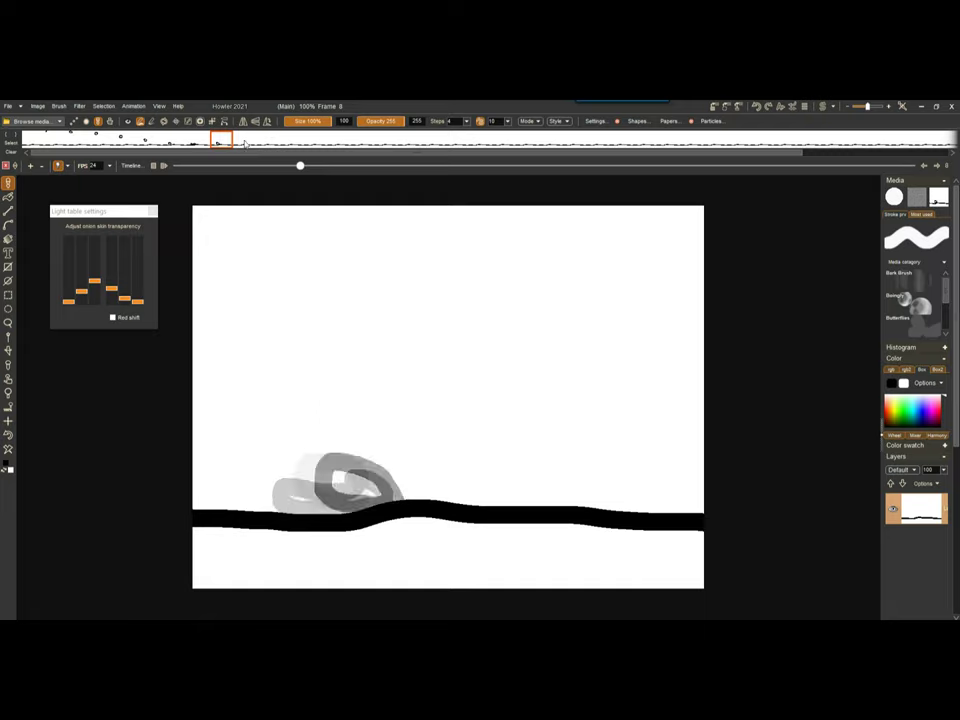
mouse_move(391, 421)
left_mouse_down()
mouse_move(357, 442)
mouse_move(370, 471)
mouse_move(409, 477)
mouse_move(416, 447)
mouse_move(395, 417)
left_mouse_up()
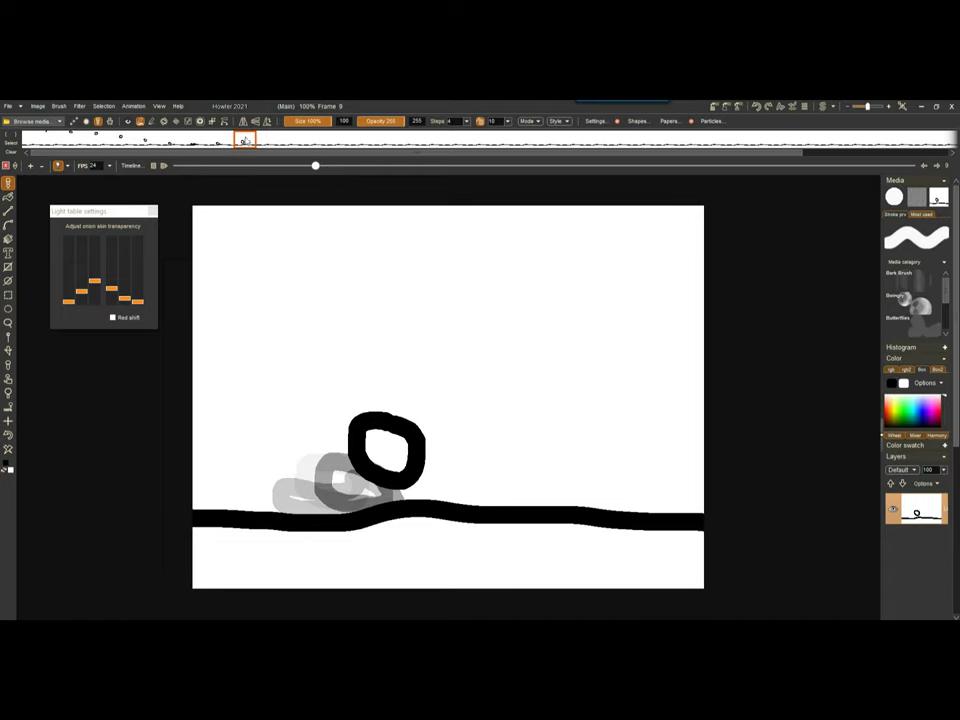
key("Right")
mouse_move(423, 376)
left_mouse_down()
mouse_move(386, 408)
mouse_move(424, 429)
mouse_move(447, 403)
mouse_move(422, 379)
mouse_move(426, 351)
mouse_move(416, 373)
mouse_move(431, 392)
mouse_move(453, 395)
mouse_move(471, 367)
mouse_move(442, 345)
left_mouse_up()
left_click(291, 139)
Step: Draw the ball on frames 12, 13 and 14, overlapping closely around the peak of the bounce
left_click(315, 139)
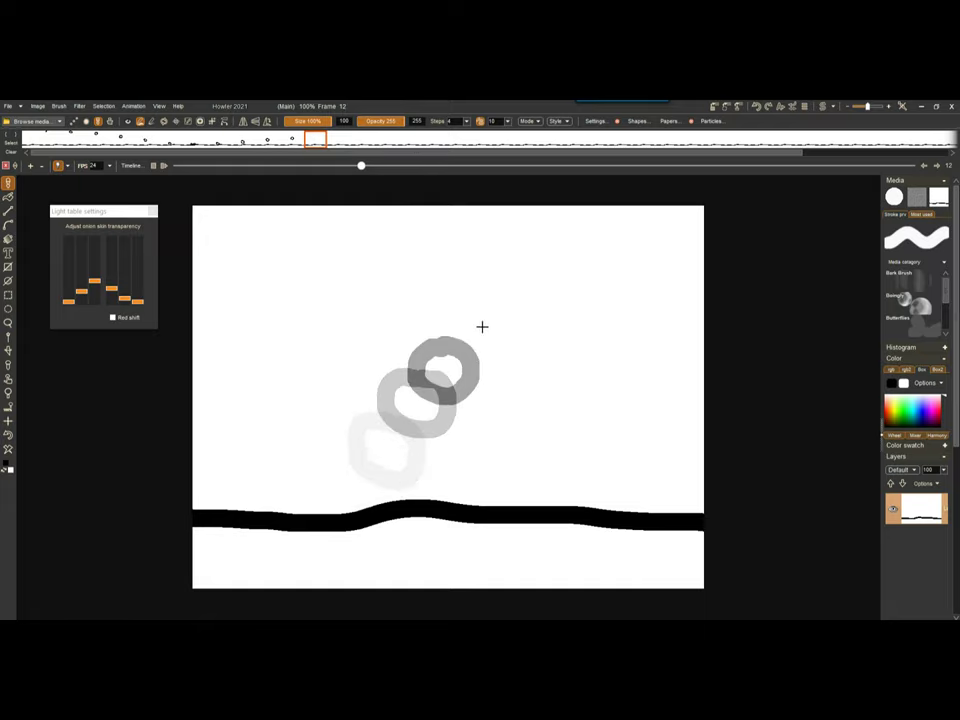
mouse_move(491, 332)
left_mouse_down()
mouse_move(450, 344)
mouse_move(447, 362)
mouse_move(469, 382)
mouse_move(502, 371)
mouse_move(481, 329)
left_mouse_up()
left_click(337, 139)
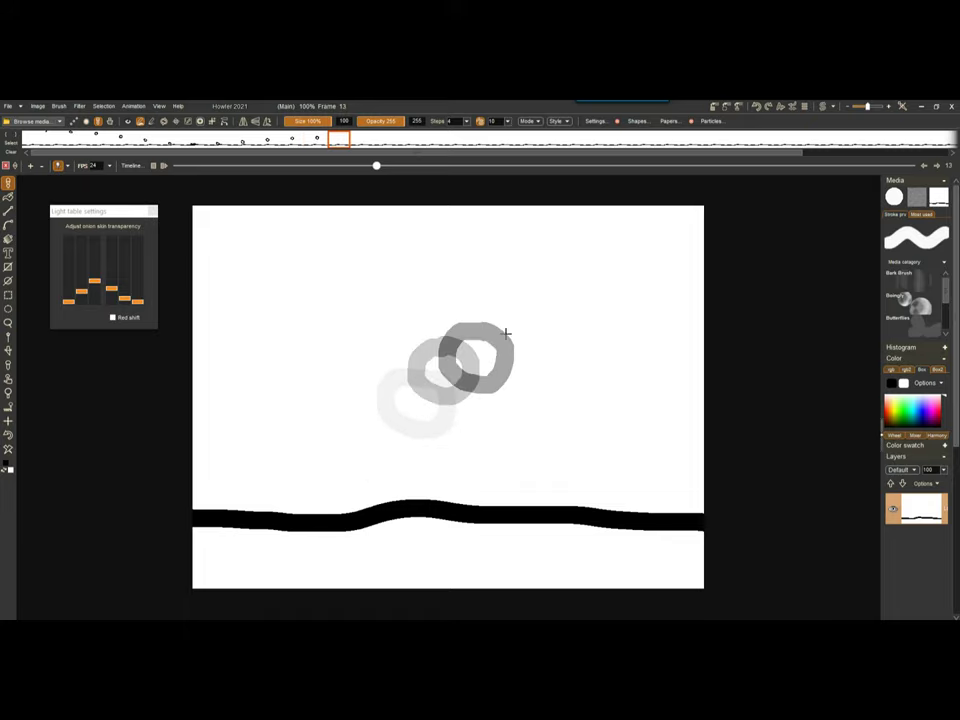
mouse_move(508, 334)
left_mouse_down()
mouse_move(476, 351)
mouse_move(489, 369)
mouse_move(530, 365)
mouse_move(520, 334)
mouse_move(503, 355)
mouse_move(523, 385)
mouse_move(554, 373)
mouse_move(530, 326)
left_mouse_up()
left_click(358, 139)
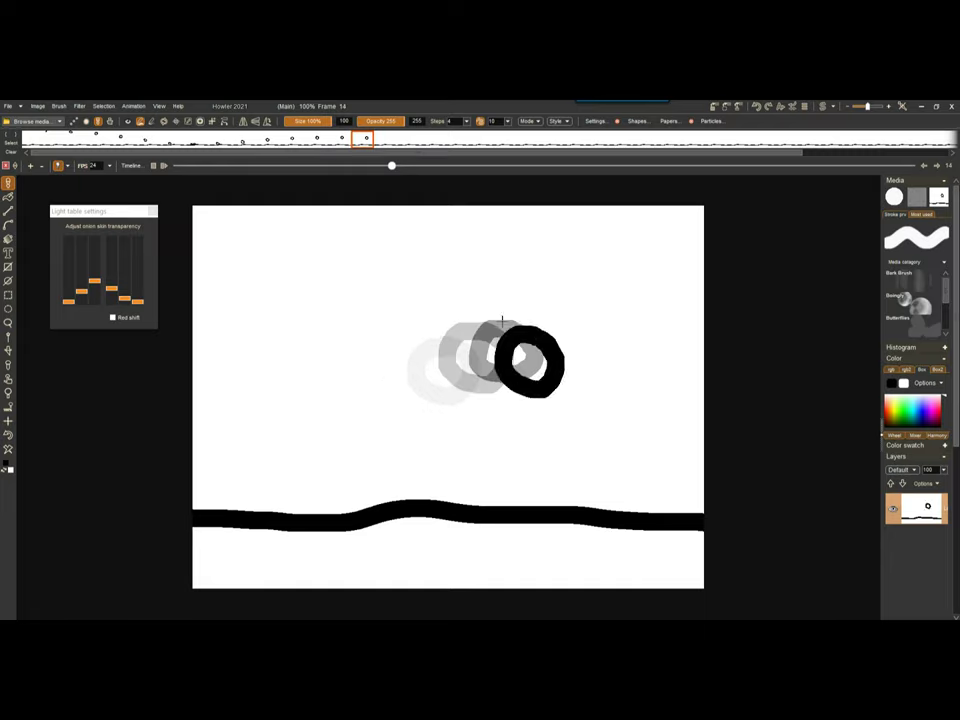
Step: Draw the ball beginning its descent on frame 15, undoing the overly wide outline and redrawing it narrower
left_click(385, 139)
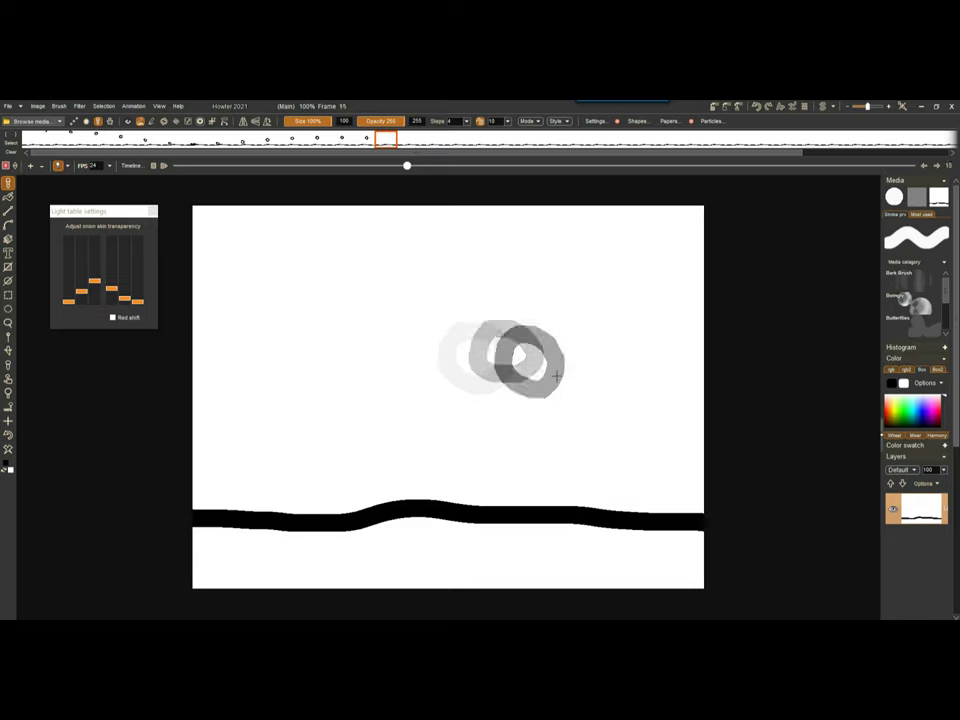
mouse_move(568, 368)
left_mouse_down()
mouse_move(529, 369)
mouse_move(530, 411)
mouse_move(596, 403)
mouse_move(575, 362)
left_mouse_up()
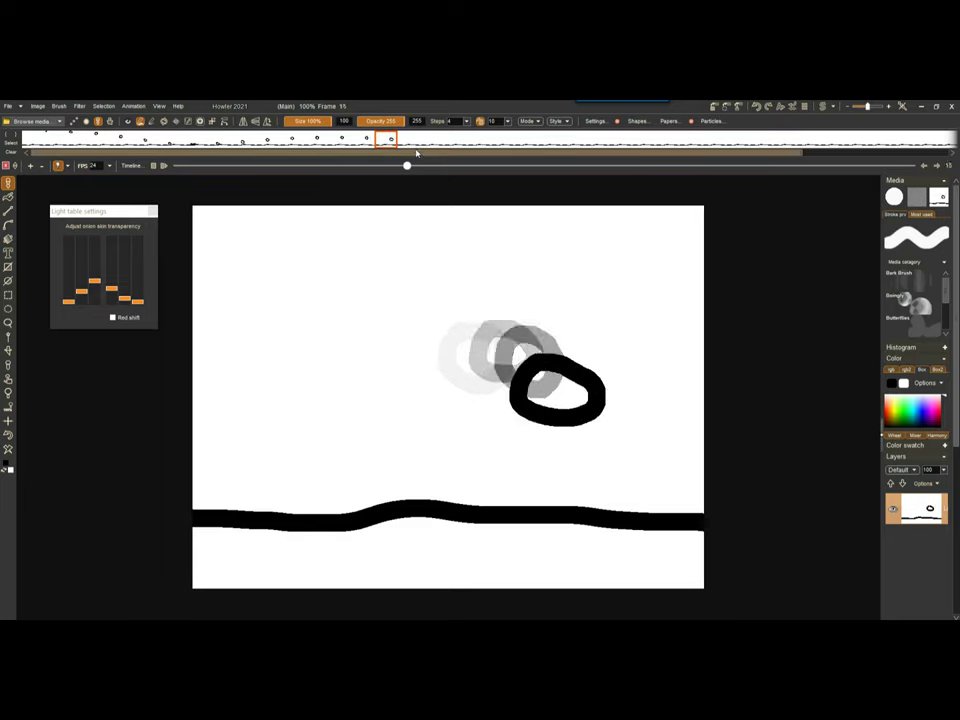
key("ctrl+z")
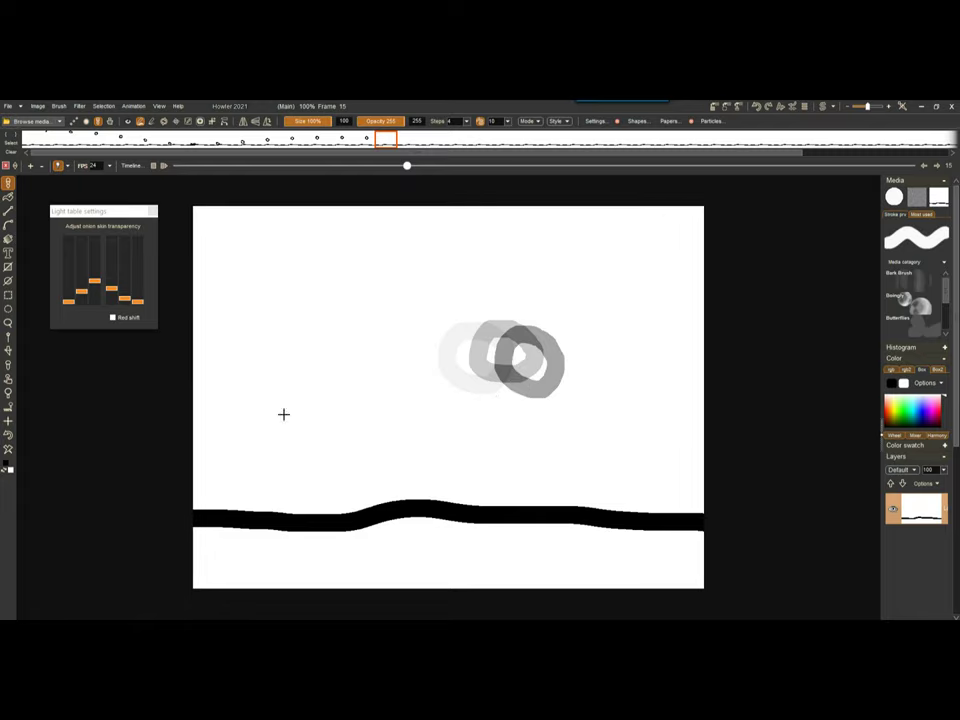
mouse_move(561, 367)
left_mouse_down()
mouse_move(522, 368)
mouse_move(527, 405)
mouse_move(573, 402)
mouse_move(579, 381)
mouse_move(547, 348)
left_mouse_up()
Step: Draw the ball dropping on frame 16 and touching the ground line on frame 17
key("Right")
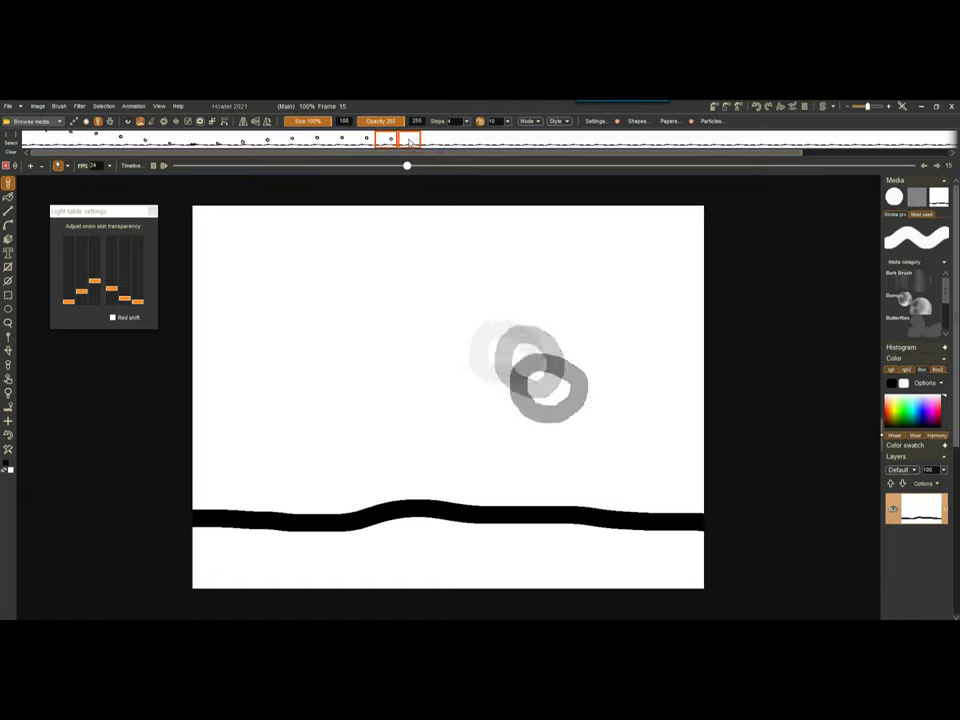
mouse_move(578, 416)
left_mouse_down()
mouse_move(539, 410)
mouse_move(540, 443)
mouse_move(588, 445)
mouse_move(573, 400)
left_mouse_up()
left_click(444, 143)
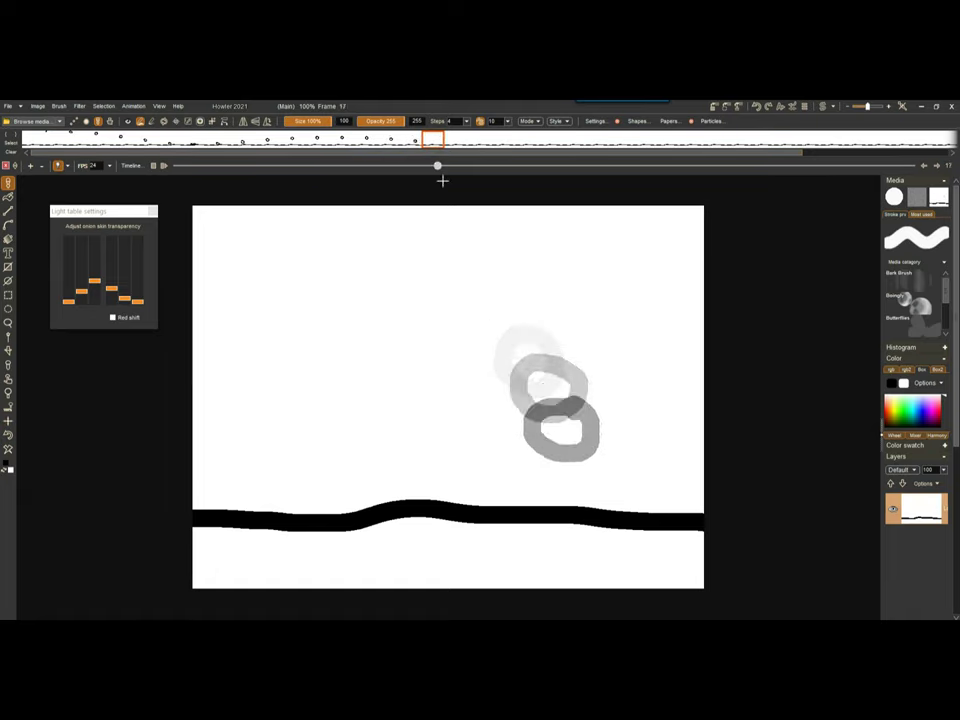
mouse_move(581, 455)
left_mouse_down()
mouse_move(530, 478)
mouse_move(562, 500)
mouse_move(583, 455)
left_mouse_up()
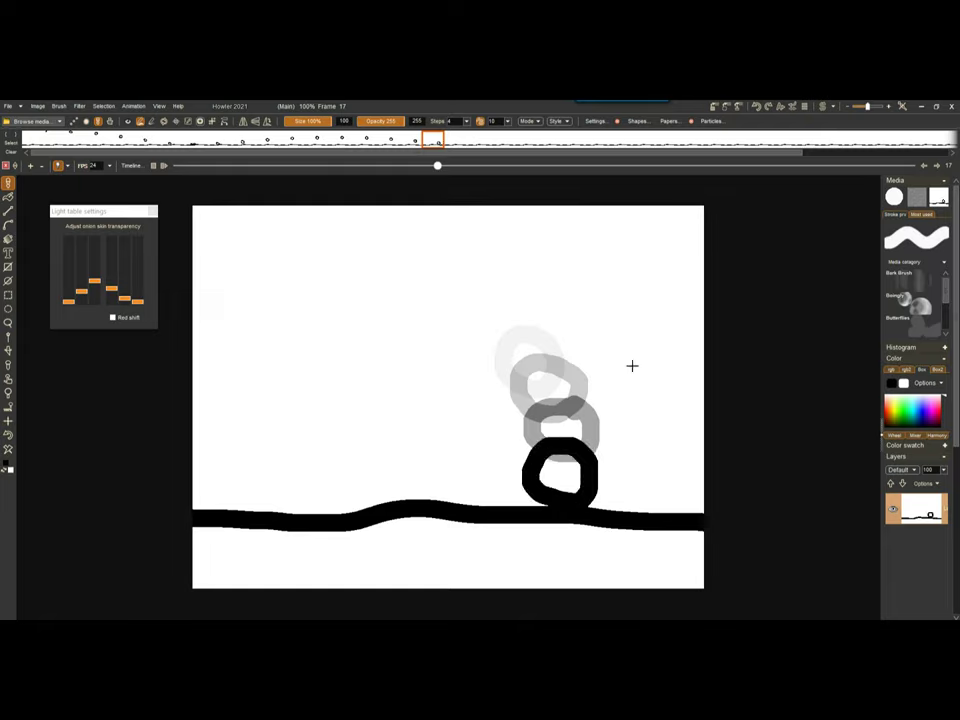
Step: Draw the ball squashed into a bean shape on the ground on frame 18 and stretched into a left-leaning oval on frame 19
left_click(456, 142)
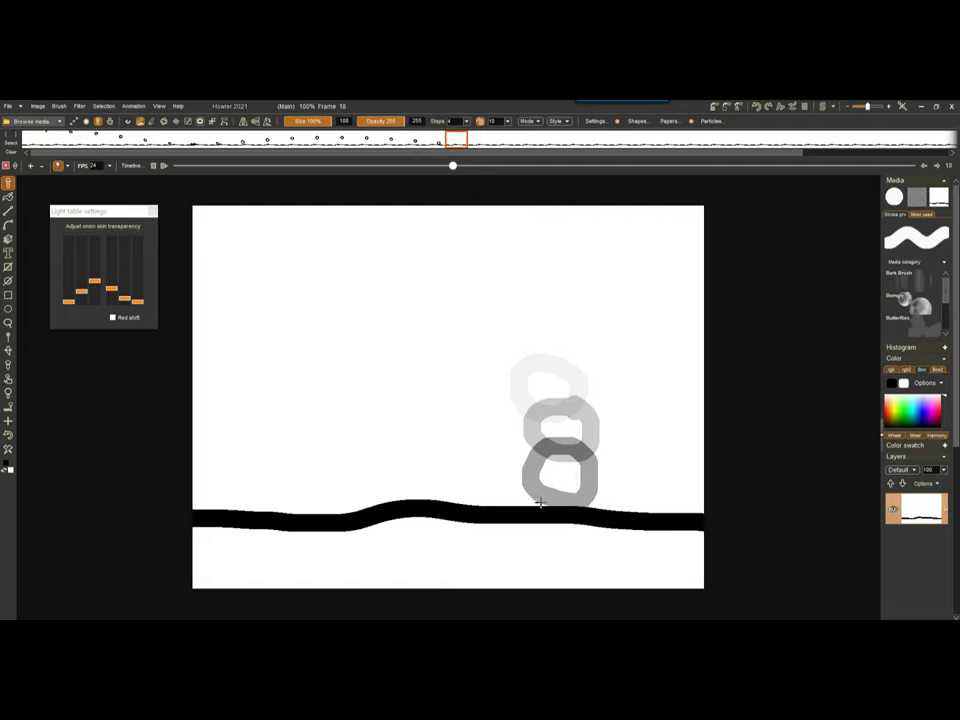
mouse_move(540, 502)
left_mouse_down()
mouse_move(533, 470)
mouse_move(572, 481)
mouse_move(623, 476)
mouse_move(602, 511)
mouse_move(563, 490)
left_mouse_up()
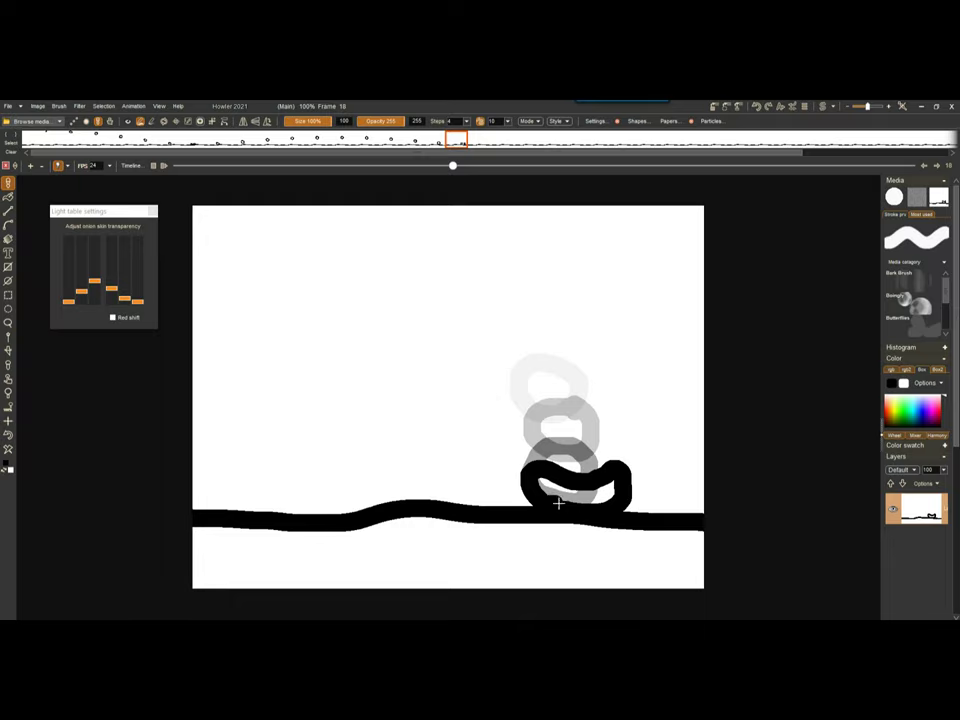
left_click(480, 142)
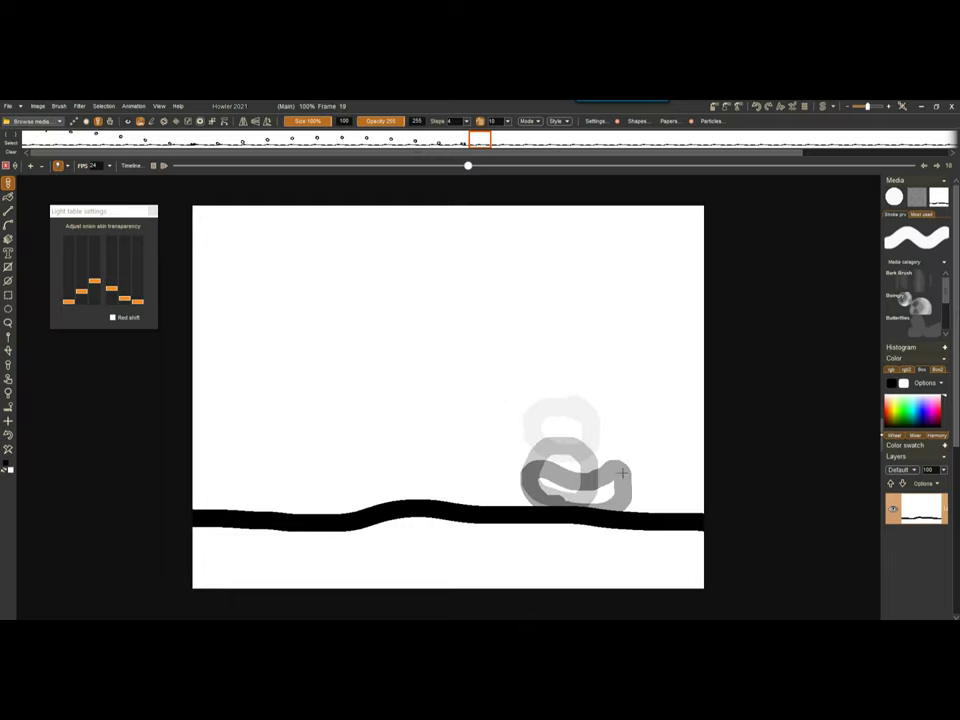
mouse_move(619, 491)
left_mouse_down()
mouse_move(566, 448)
mouse_move(563, 425)
mouse_move(578, 416)
mouse_move(603, 433)
mouse_move(634, 494)
left_mouse_up()
Step: Draw tall stretched ovals on frames 20 and 21, the second leaning right at the canvas's right edge, and advance to frame 22
left_click(499, 138)
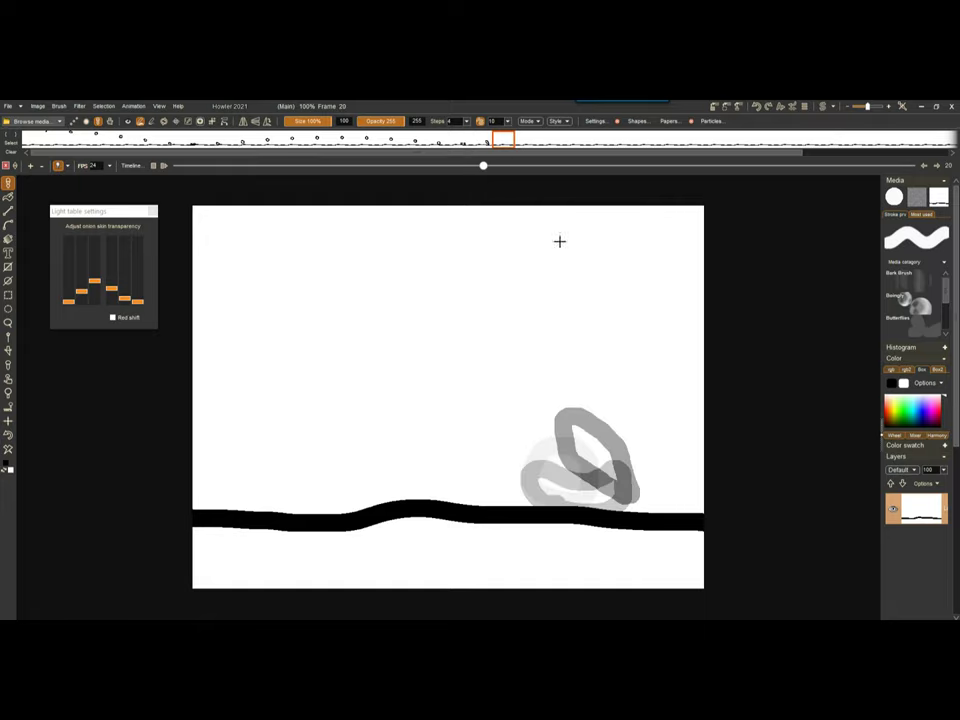
mouse_move(632, 492)
left_mouse_down()
mouse_move(618, 404)
mouse_move(640, 404)
mouse_move(659, 433)
mouse_move(659, 461)
mouse_move(641, 491)
left_mouse_up()
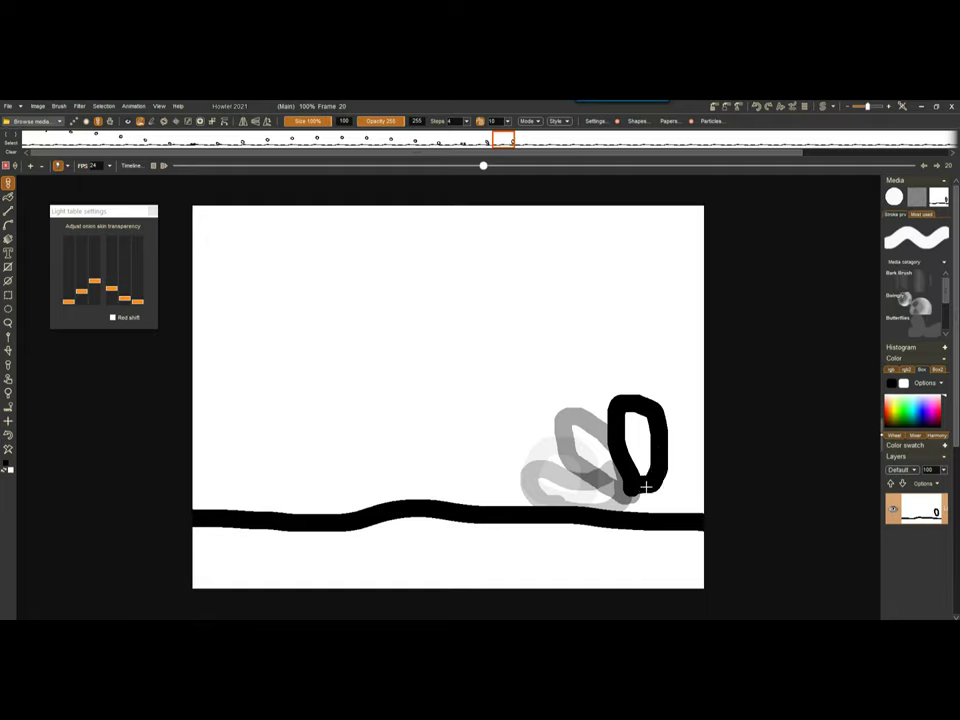
left_click(527, 141)
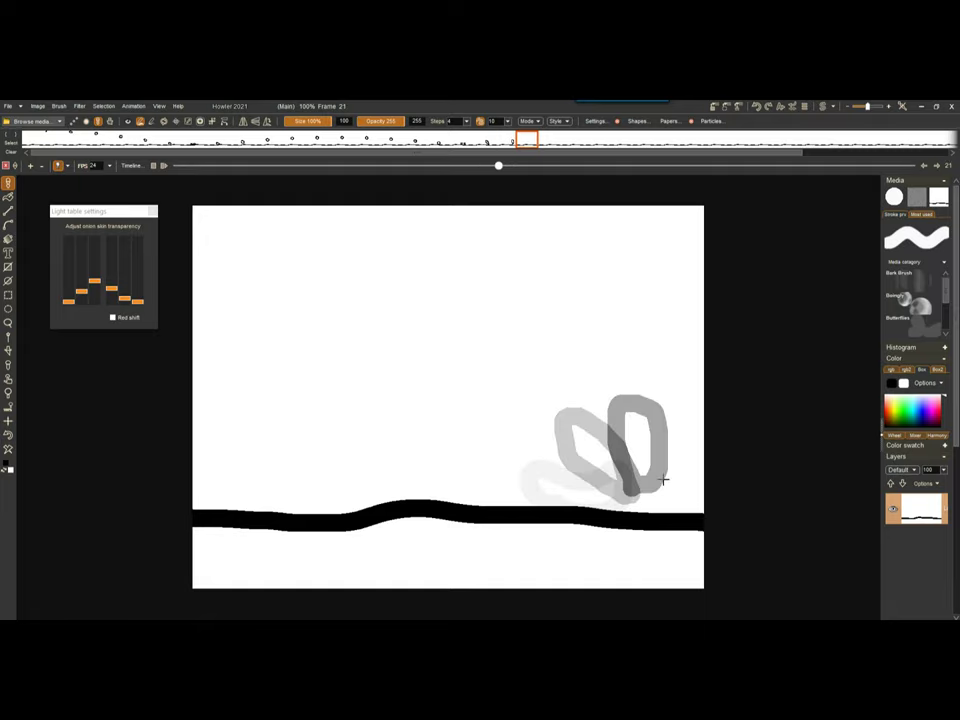
mouse_move(655, 479)
left_mouse_down()
mouse_move(648, 439)
mouse_move(676, 397)
mouse_move(696, 403)
mouse_move(699, 433)
mouse_move(654, 474)
left_mouse_up()
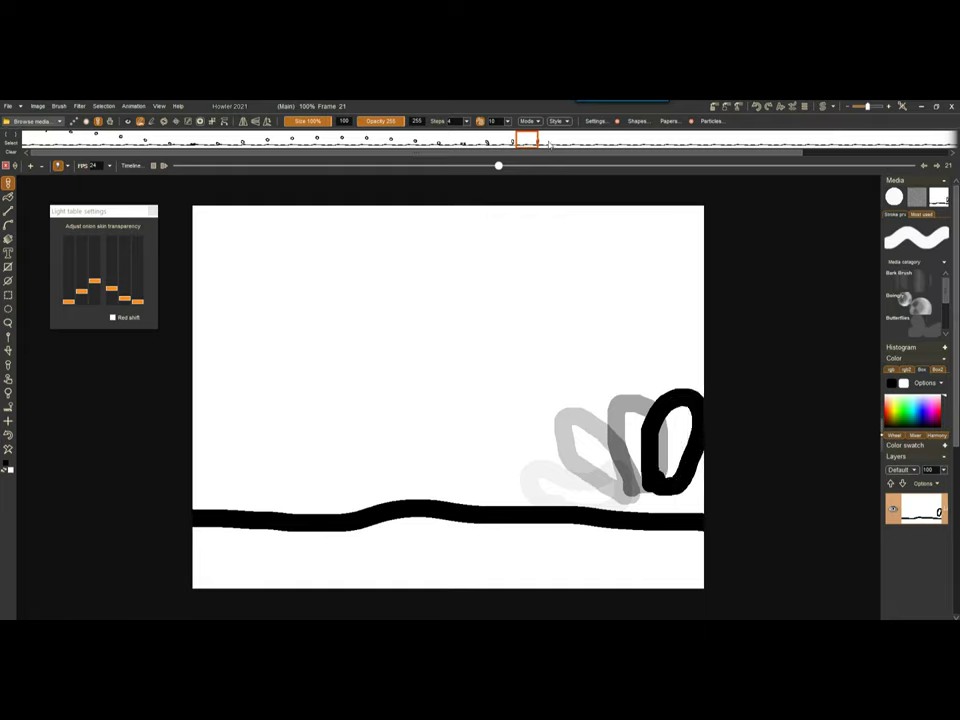
key("Right")
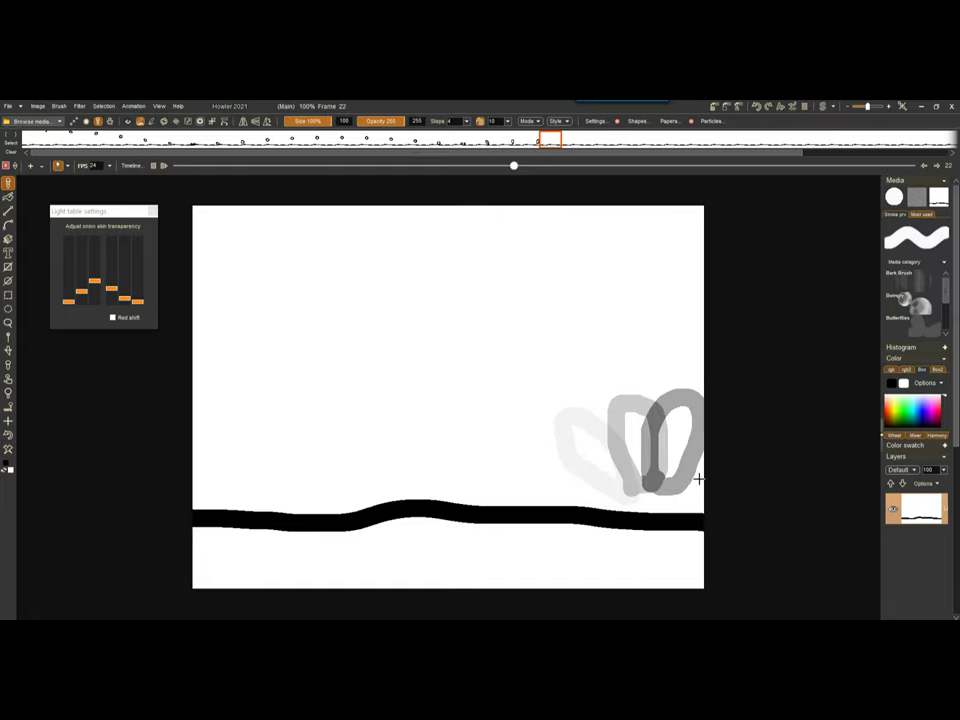
Step: Draw the ball as tall ovals cut off by the canvas's right edge on frames 22, 23 and 24, each slightly narrower
mouse_move(700, 403)
left_mouse_down()
mouse_move(681, 403)
mouse_move(670, 478)
mouse_move(699, 476)
mouse_move(700, 460)
left_mouse_up()
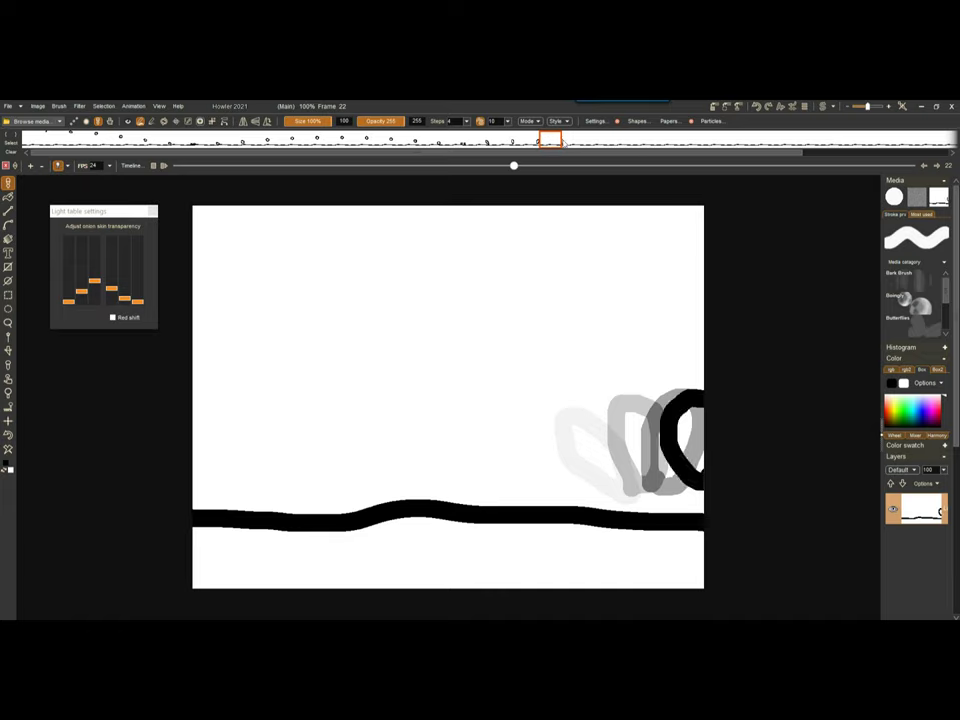
key("Right")
mouse_move(703, 395)
left_mouse_down()
mouse_move(676, 449)
mouse_move(683, 469)
mouse_move(716, 459)
left_mouse_up()
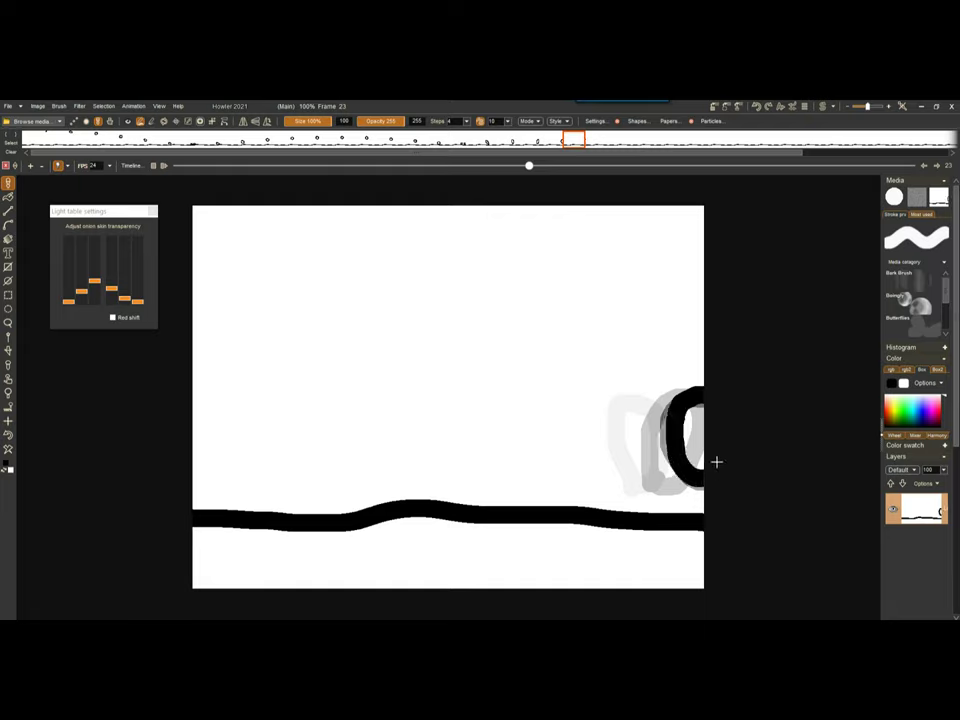
left_click(595, 157)
mouse_move(701, 396)
left_mouse_down()
mouse_move(688, 420)
mouse_move(686, 486)
left_mouse_up()
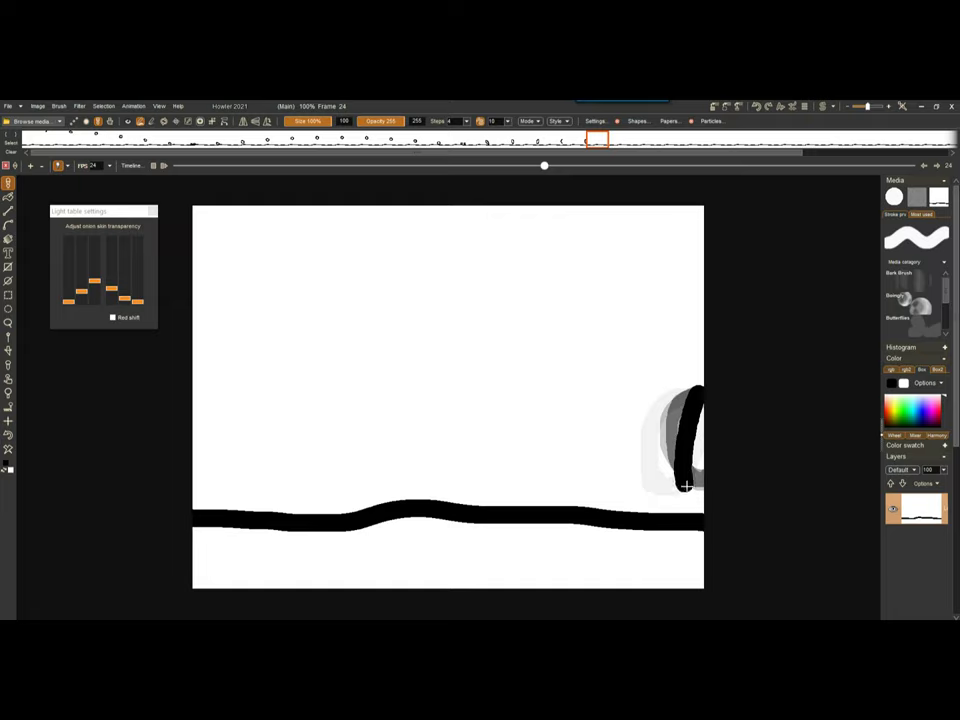
Step: Draw the ball sagging wider at its base on frame 25 and slumping into a triangular shape touching the ground on frame 26
left_click(620, 139)
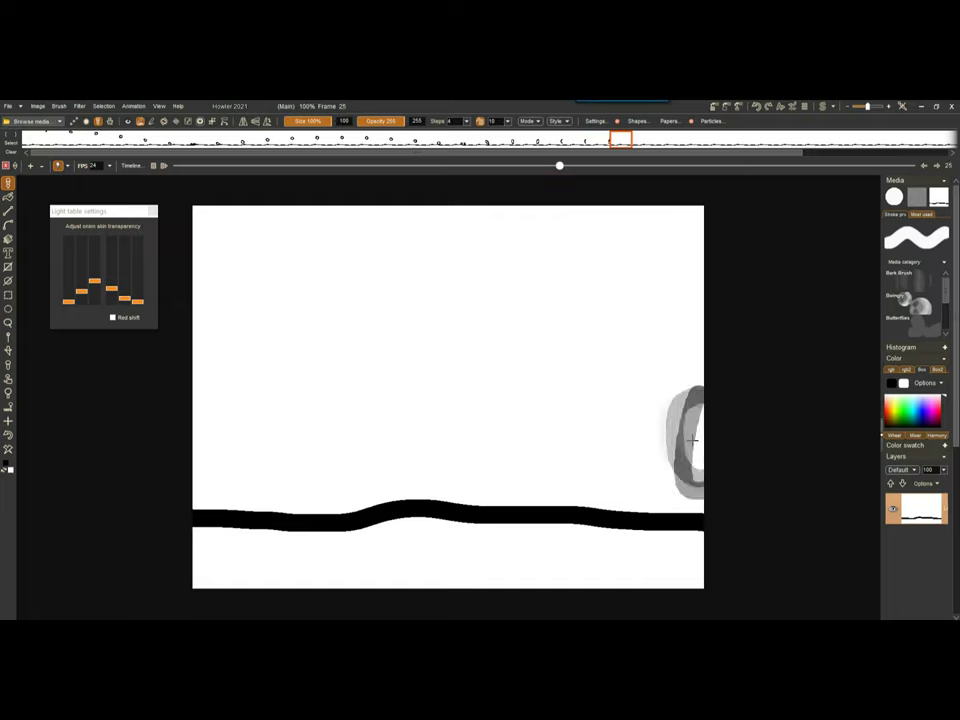
mouse_move(701, 392)
left_mouse_down()
mouse_move(671, 452)
mouse_move(674, 489)
mouse_move(702, 492)
left_mouse_up()
left_click(641, 141)
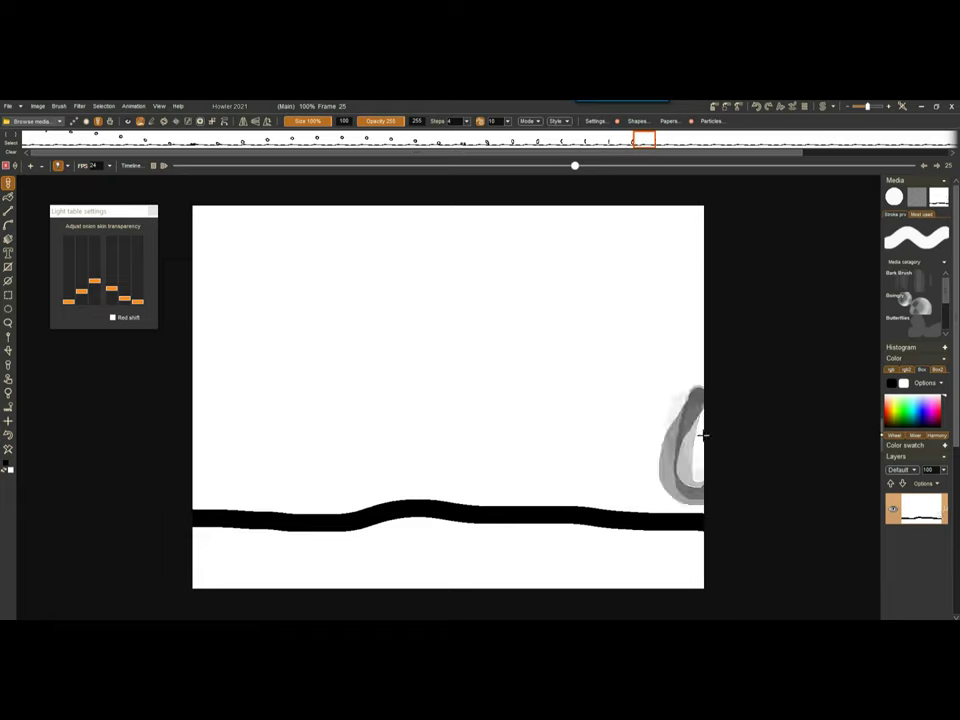
mouse_move(701, 400)
left_mouse_down()
mouse_move(666, 489)
mouse_move(702, 494)
left_mouse_up()
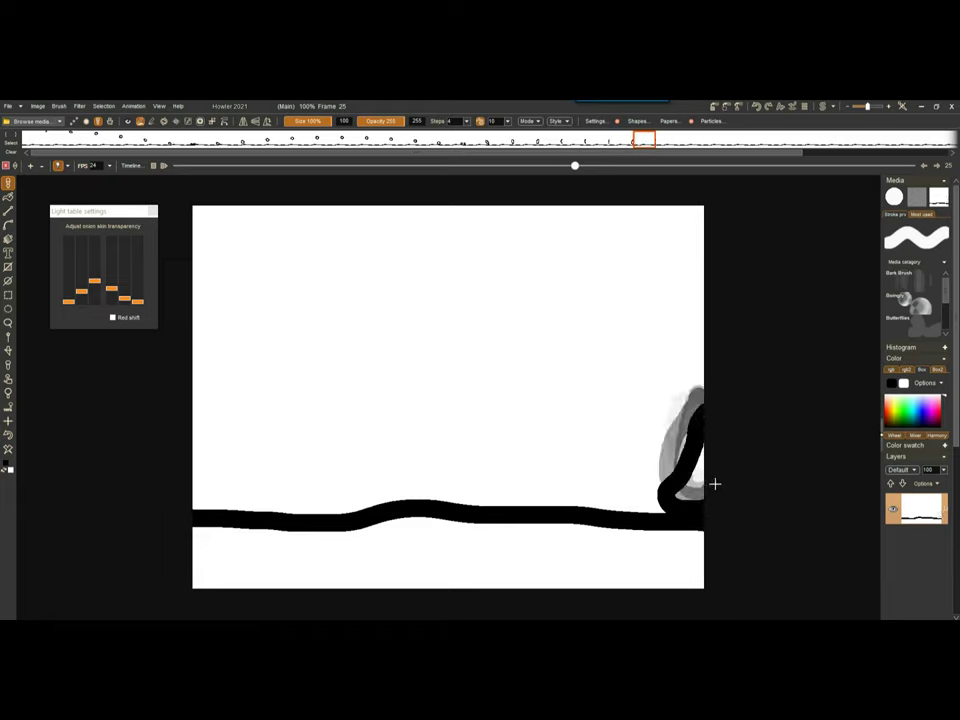
Step: Draw the ball melting onto the ground on frames 27 and 28, with a lower peak and the base spreading farther left
left_click(666, 141)
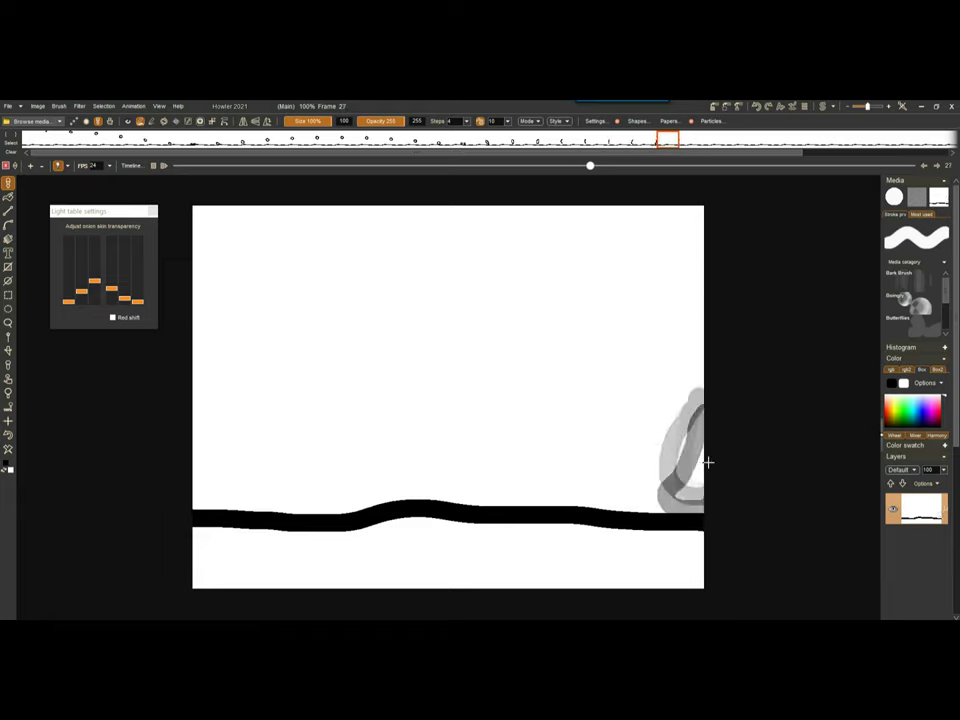
mouse_move(703, 432)
left_mouse_down()
mouse_move(696, 428)
mouse_move(673, 484)
mouse_move(647, 504)
mouse_move(691, 509)
left_mouse_up()
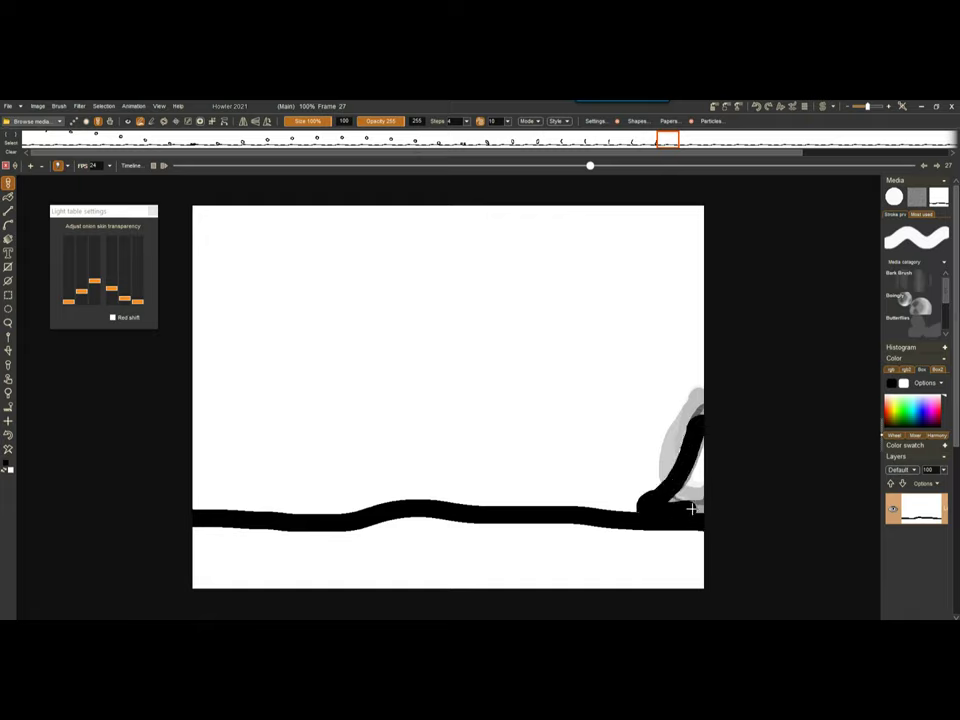
left_click(691, 141)
mouse_move(703, 452)
left_mouse_down()
mouse_move(697, 446)
mouse_move(621, 497)
mouse_move(676, 507)
left_mouse_up()
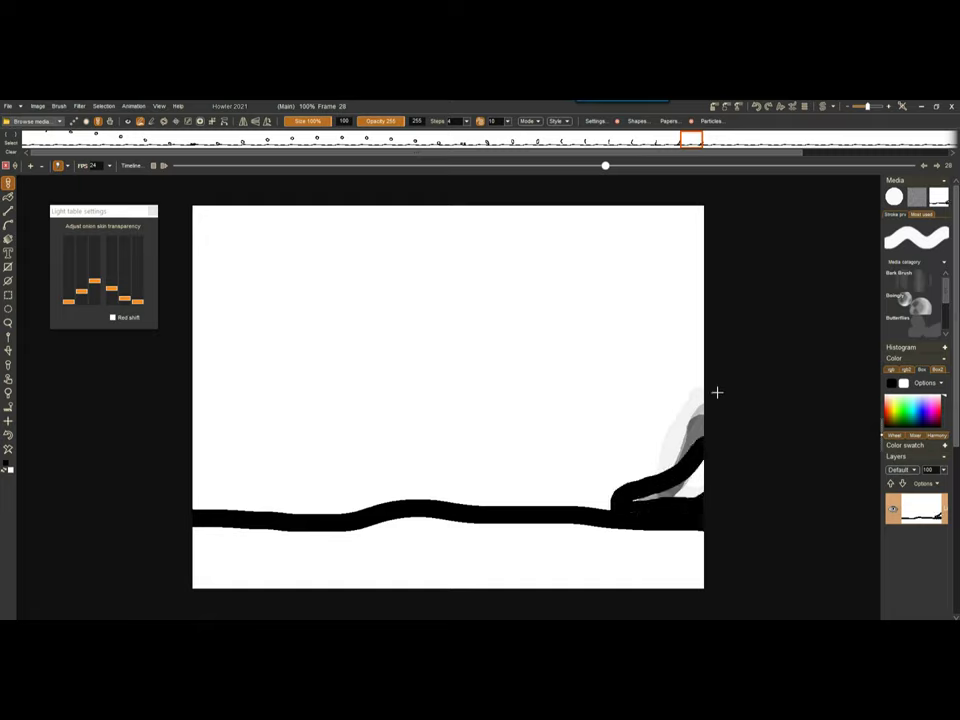
Step: Draw the melting ball on frames 29 and 30 as a flatter puddle extending farther left along the ground line
left_click(714, 140)
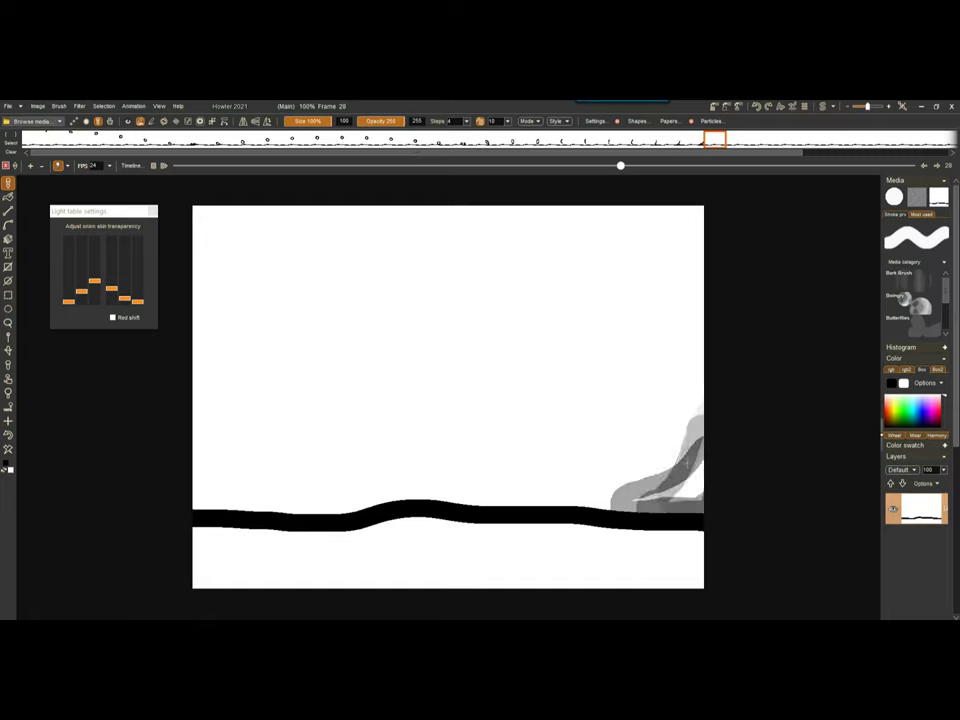
mouse_move(705, 460)
left_mouse_down()
mouse_move(596, 493)
mouse_move(648, 507)
left_mouse_up()
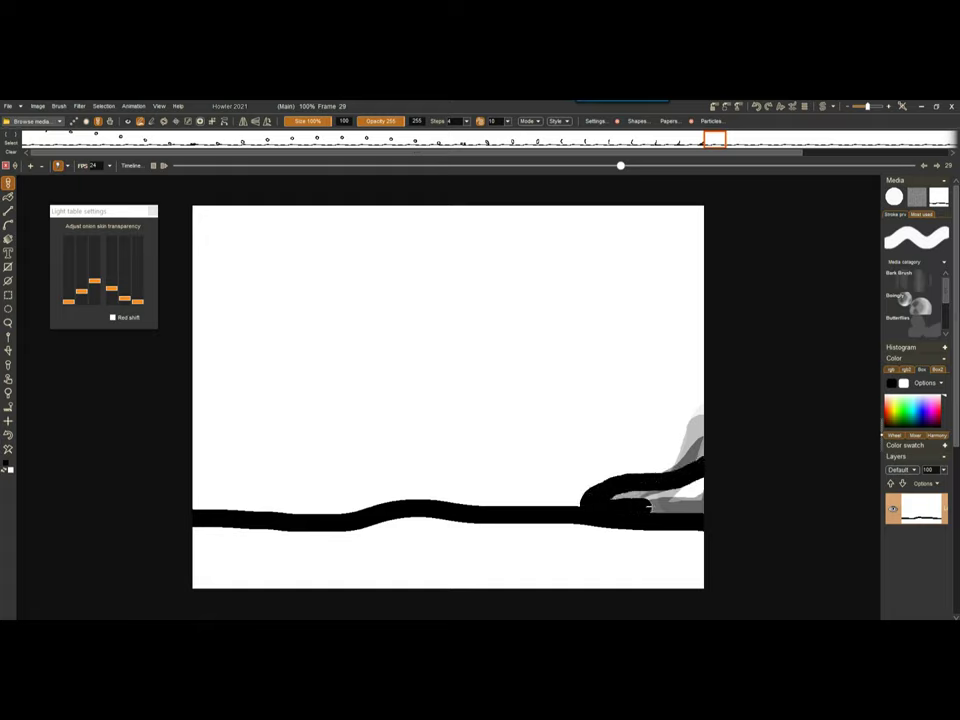
left_click(741, 143)
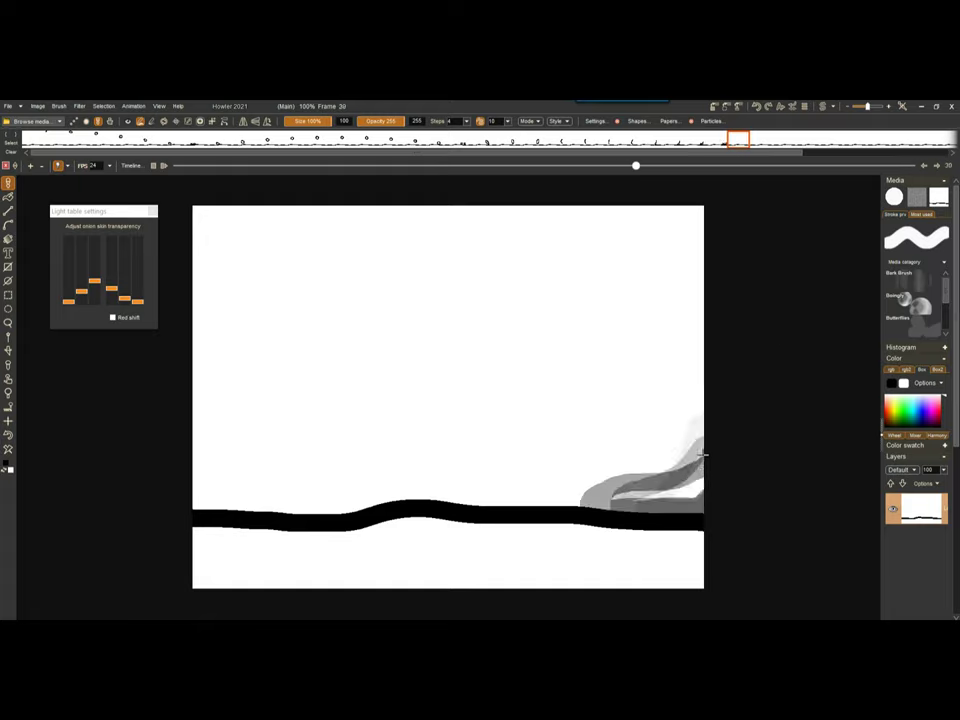
mouse_move(707, 478)
left_mouse_down()
mouse_move(581, 498)
mouse_move(628, 512)
left_mouse_up()
Step: Draw the puddle as a low flat slab along the ground on frame 31 and a thinner sliver on frame 32
left_click(761, 141)
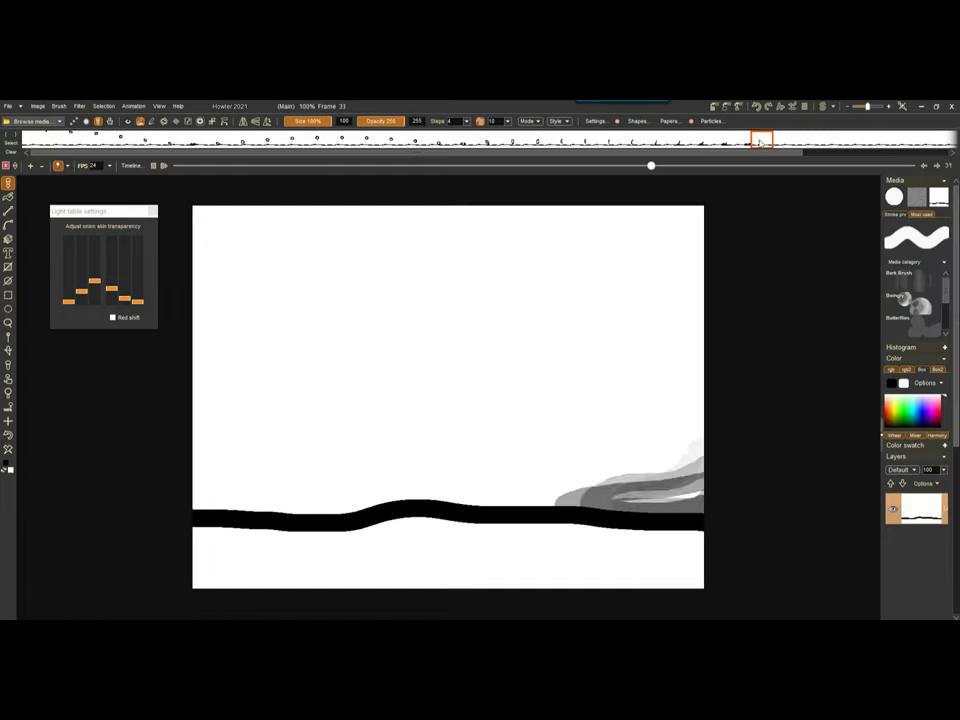
mouse_move(717, 490)
left_mouse_down()
mouse_move(557, 497)
mouse_move(705, 506)
left_mouse_up()
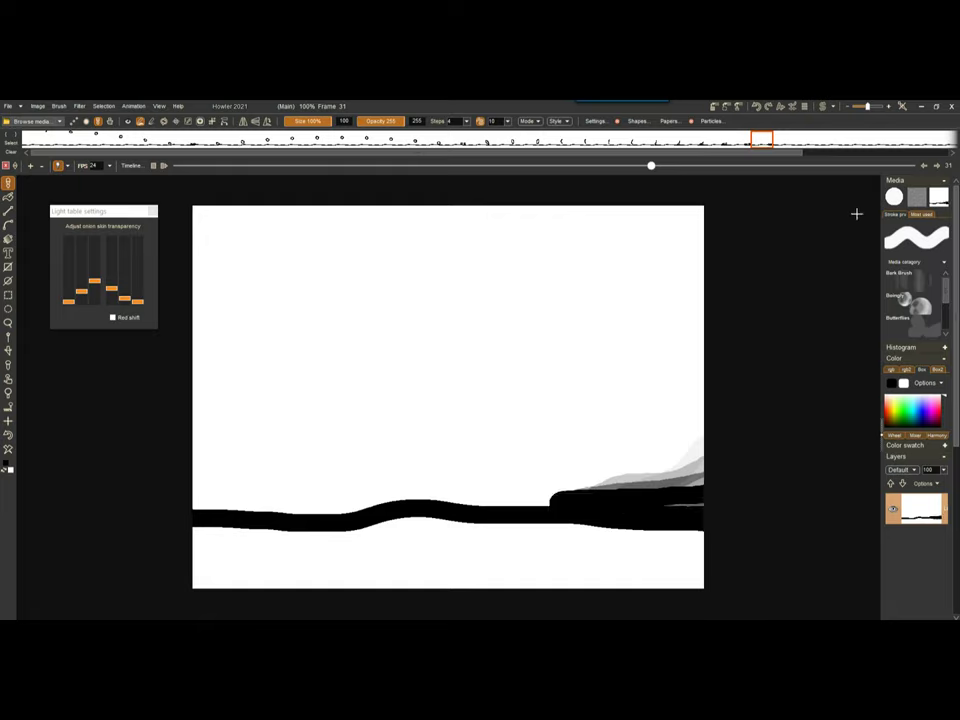
left_click(785, 141)
mouse_move(700, 520)
left_mouse_down()
mouse_move(698, 503)
mouse_move(587, 514)
mouse_move(724, 512)
left_mouse_up()
Step: Draw the puddle sinking into the ground line on frames 33 and 34, and advance to frame 36
left_click(806, 142)
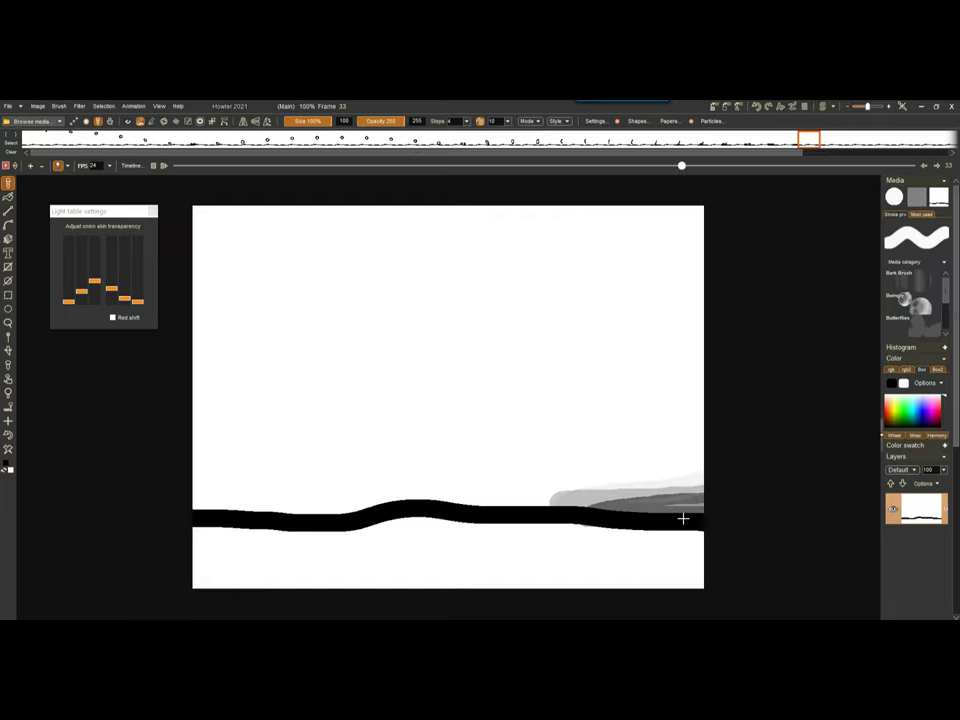
left_click_drag(722, 512, 628, 513)
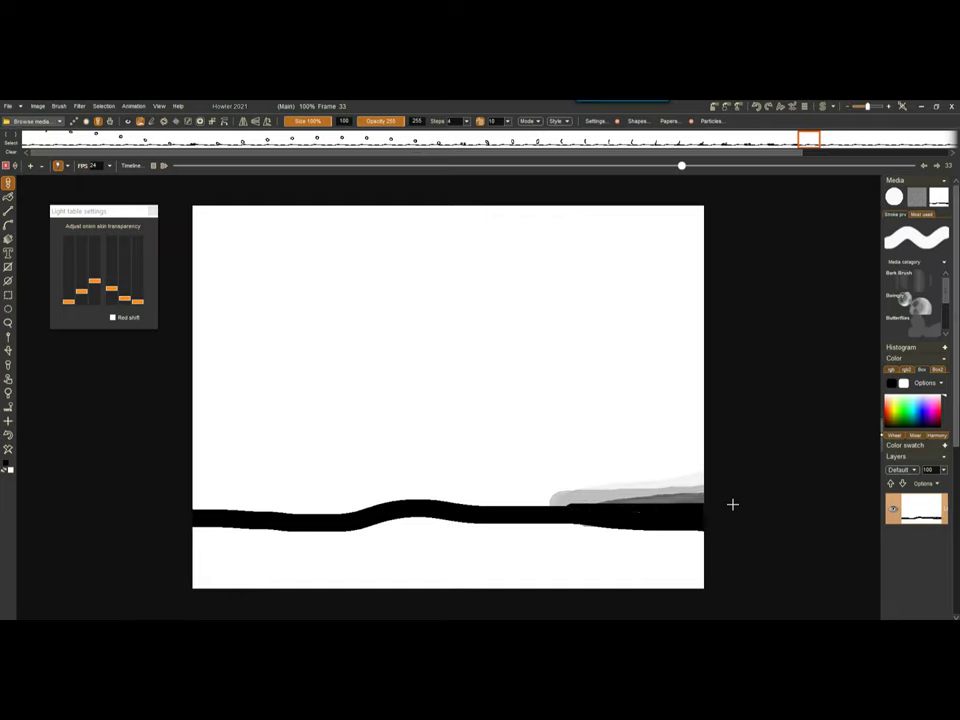
left_click(838, 141)
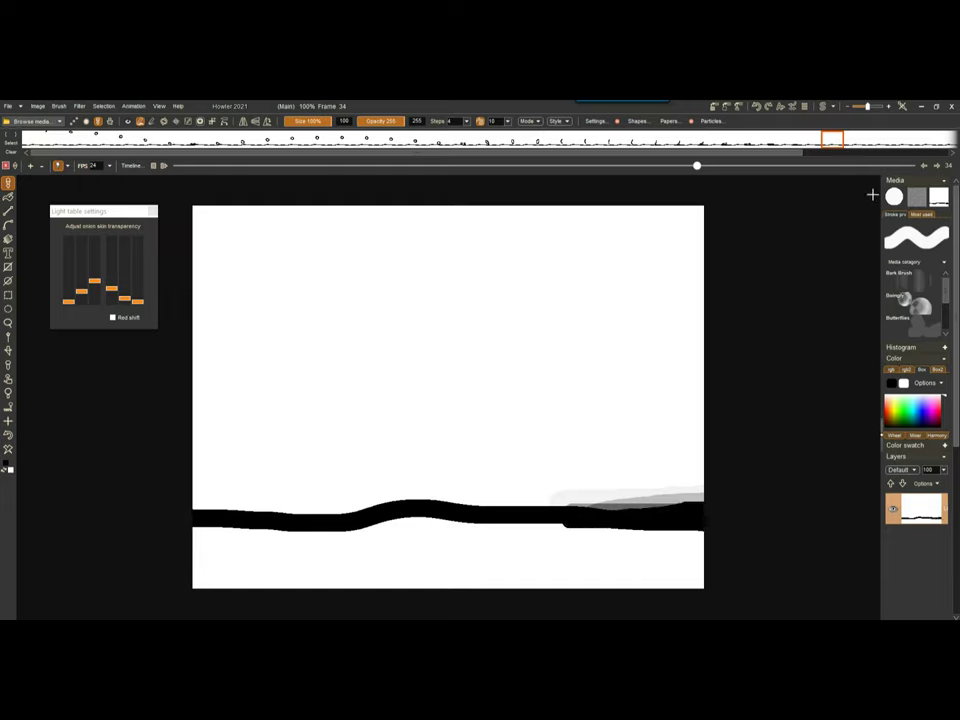
left_click(852, 139)
key("Right")
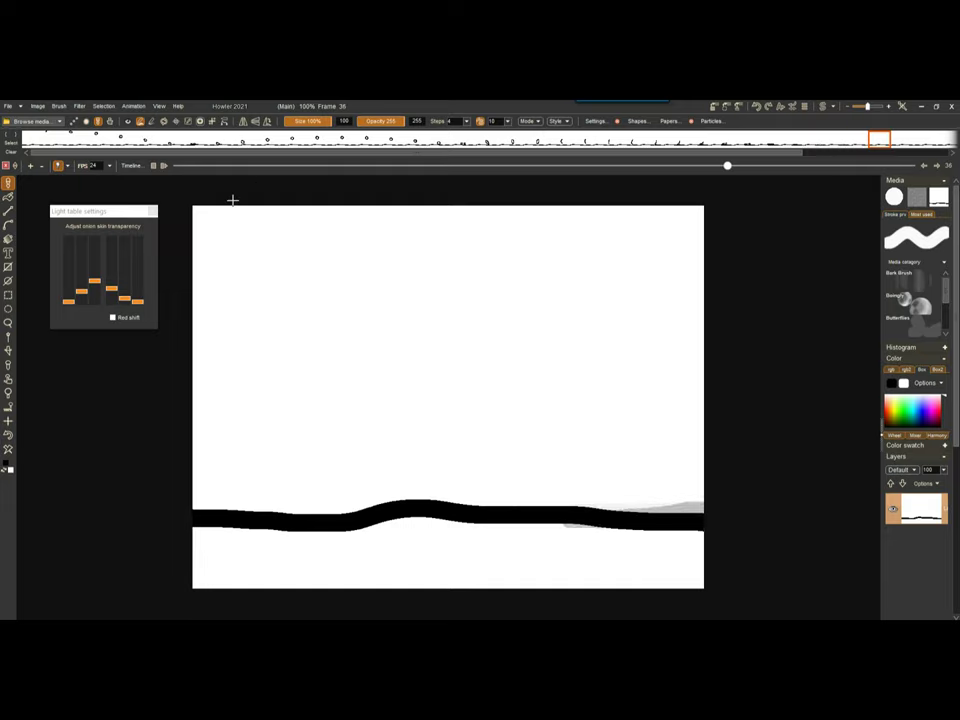
Step: Turn on the light table's red shift and review the tinted onion skin on frames 2 through 8
left_click_drag(118, 140, 72, 153)
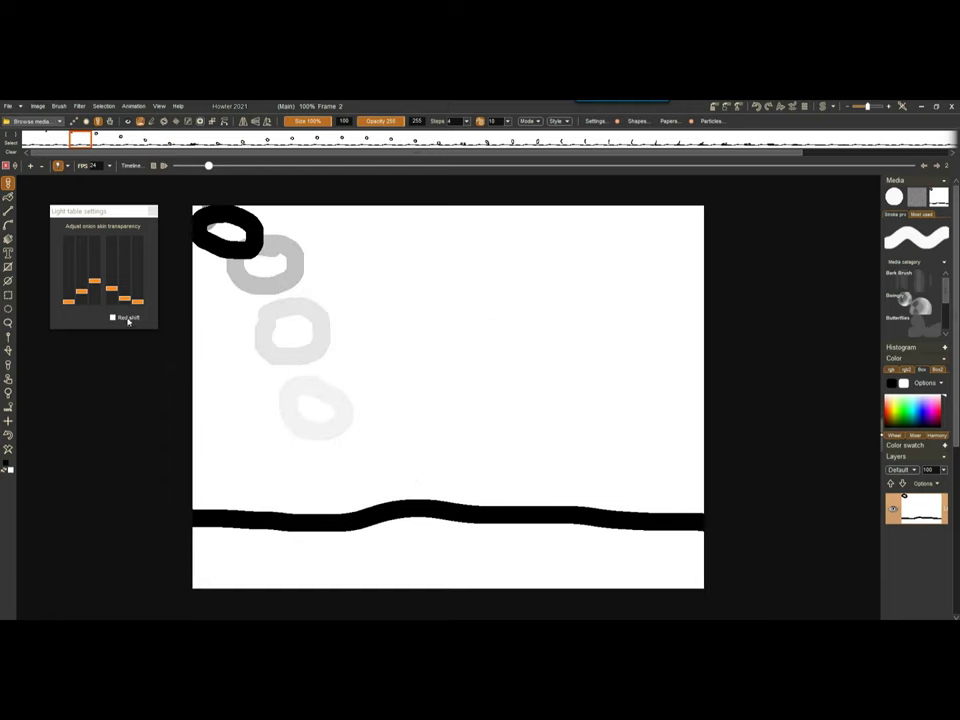
left_click_drag(80, 138, 192, 140)
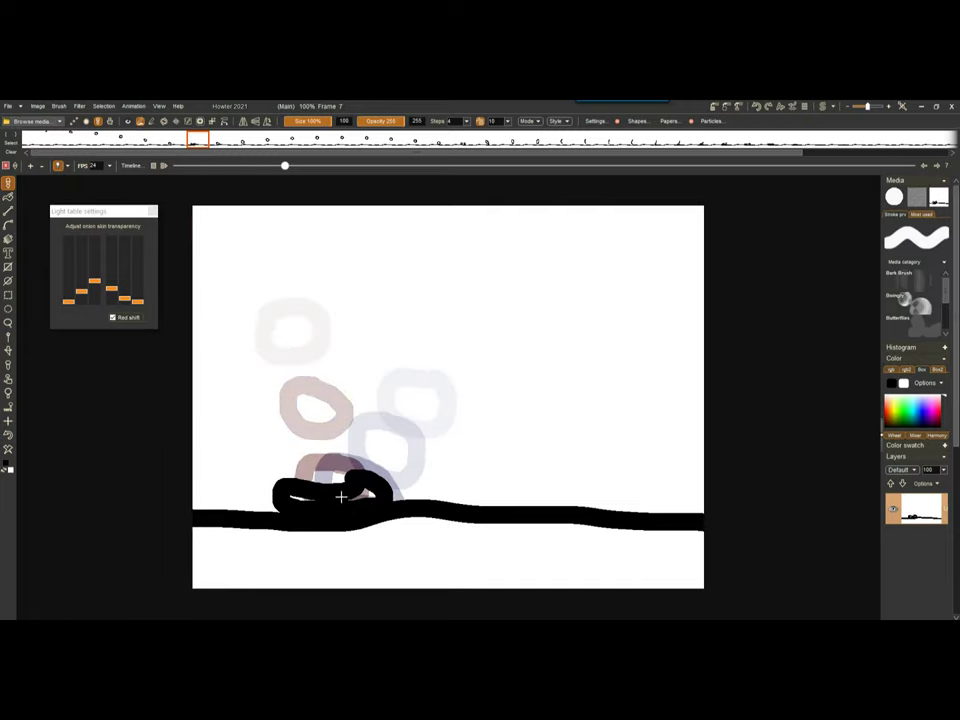
mouse_move(238, 138)
left_mouse_down()
mouse_move(315, 137)
mouse_move(127, 137)
mouse_move(268, 137)
mouse_move(157, 133)
mouse_move(231, 134)
left_mouse_up()
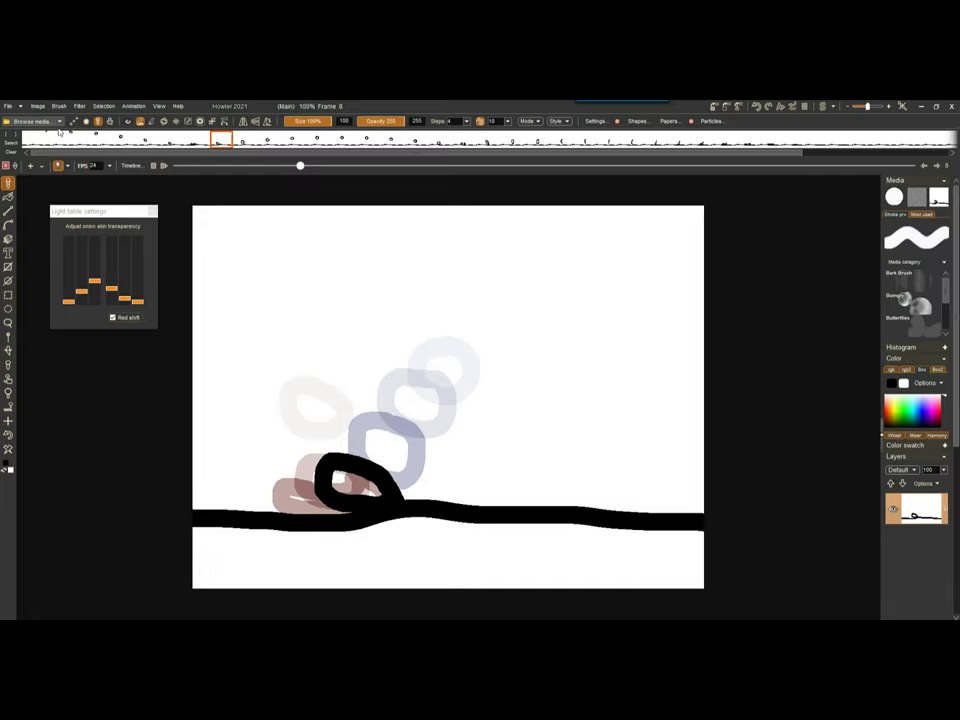
Step: Turn off the light table and play the animation
left_click(58, 166)
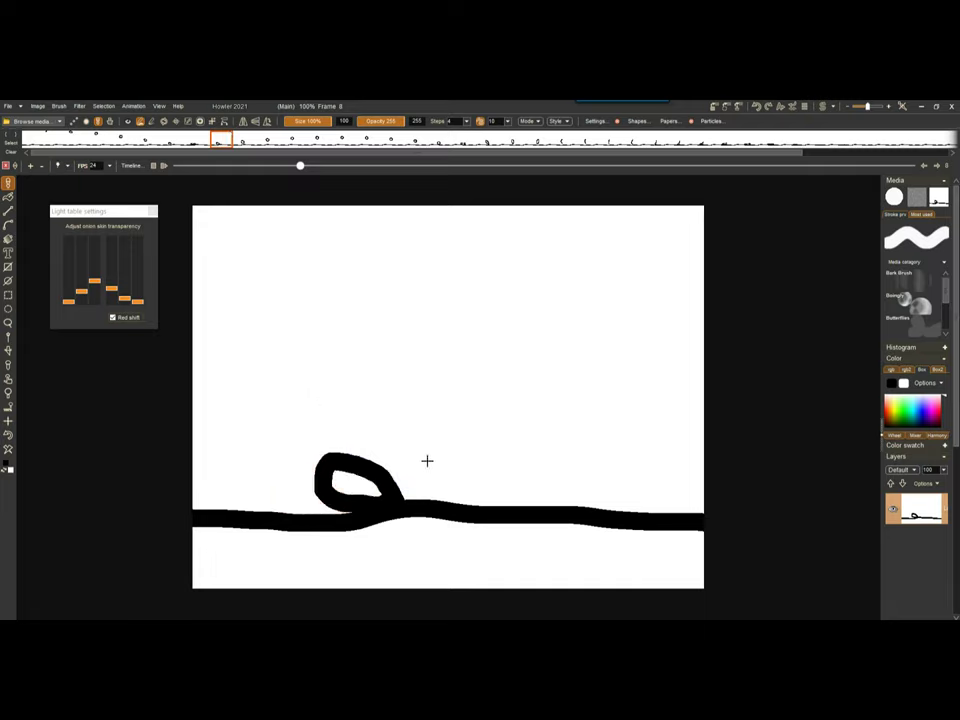
left_click(165, 166)
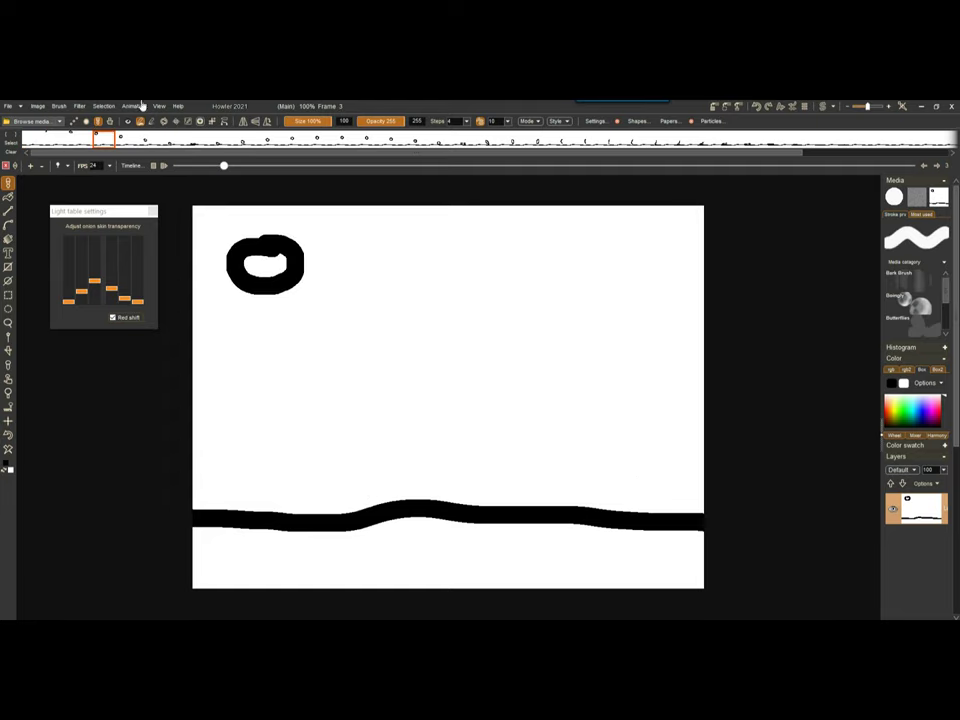
Step: Store a copy of the animation in its own thumbnail window and close the light table settings
left_click(137, 106)
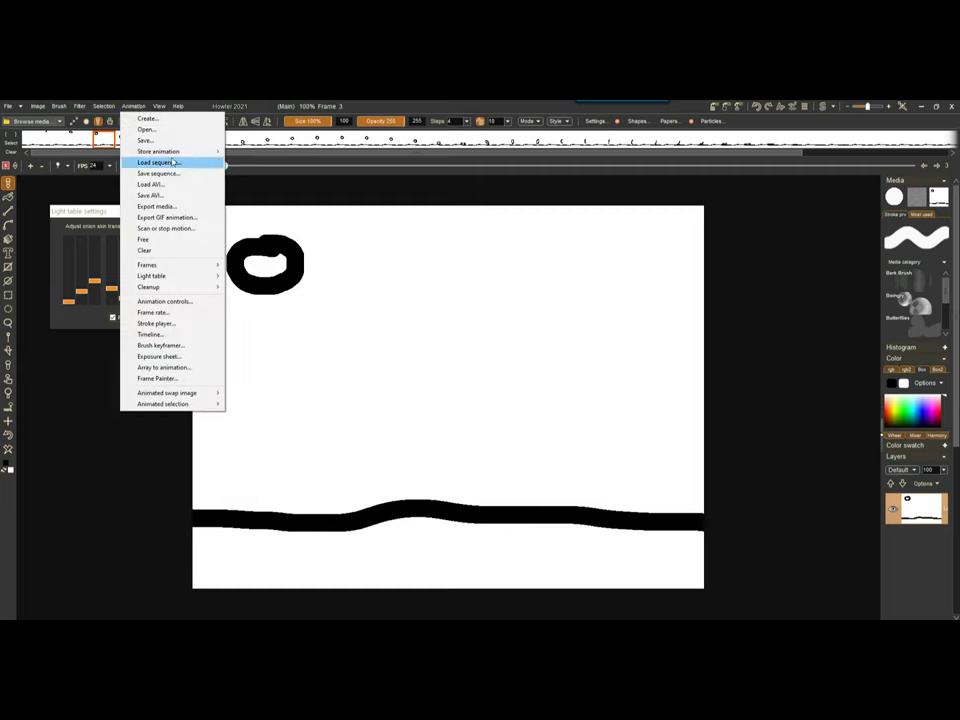
mouse_move(167, 150)
left_click(268, 152)
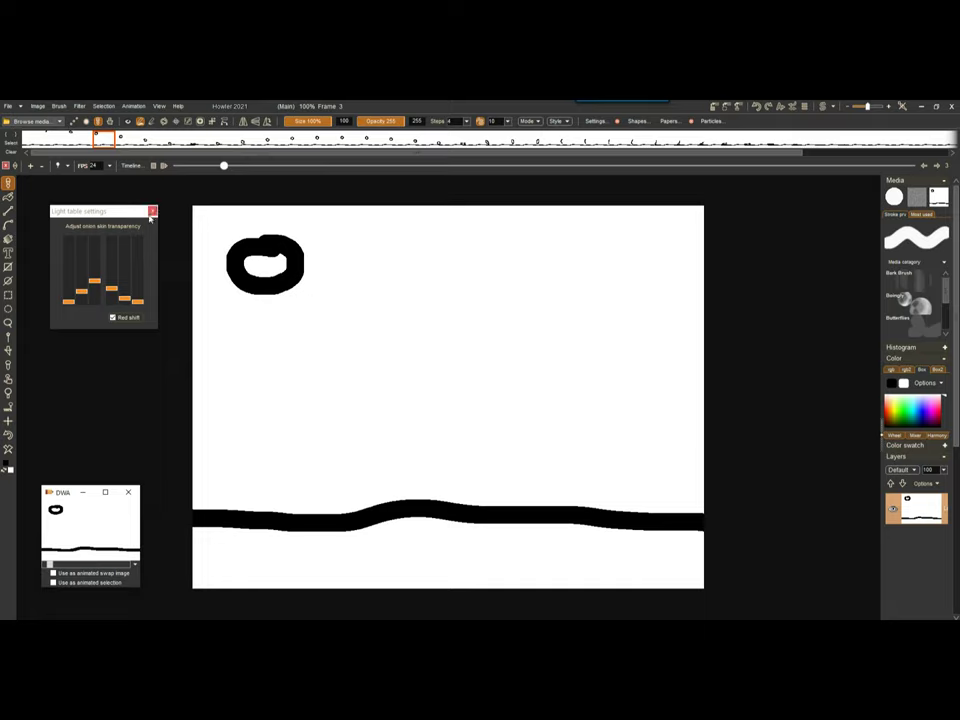
left_click(152, 211)
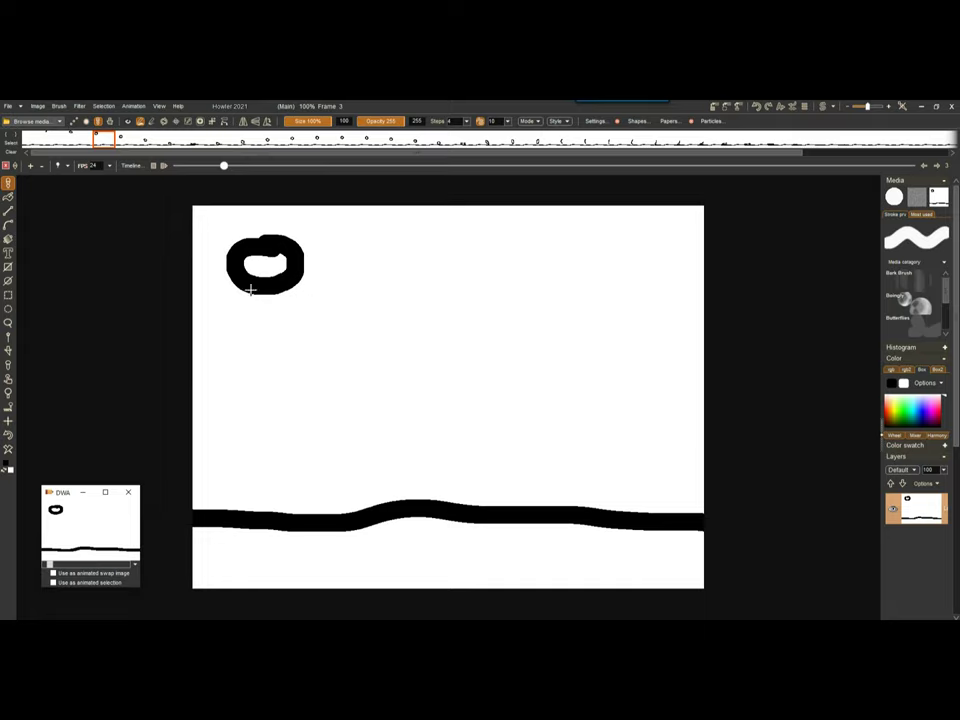
Step: Play the bouncing ball animation again and scrub through its early frames to check the motion
left_click_drag(224, 166, 185, 165)
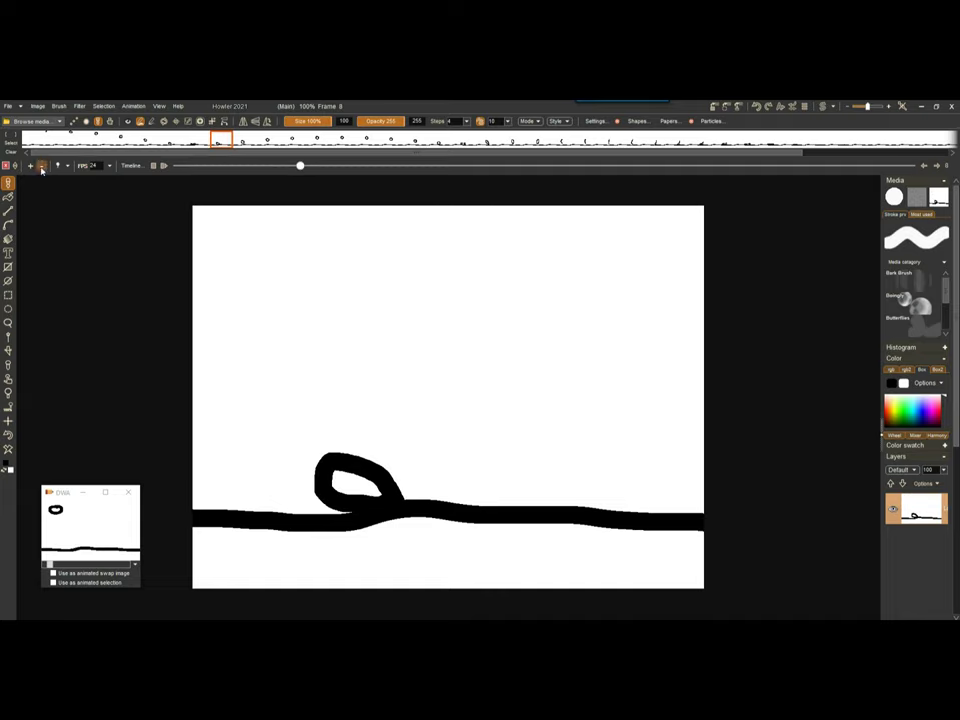
left_click(163, 166)
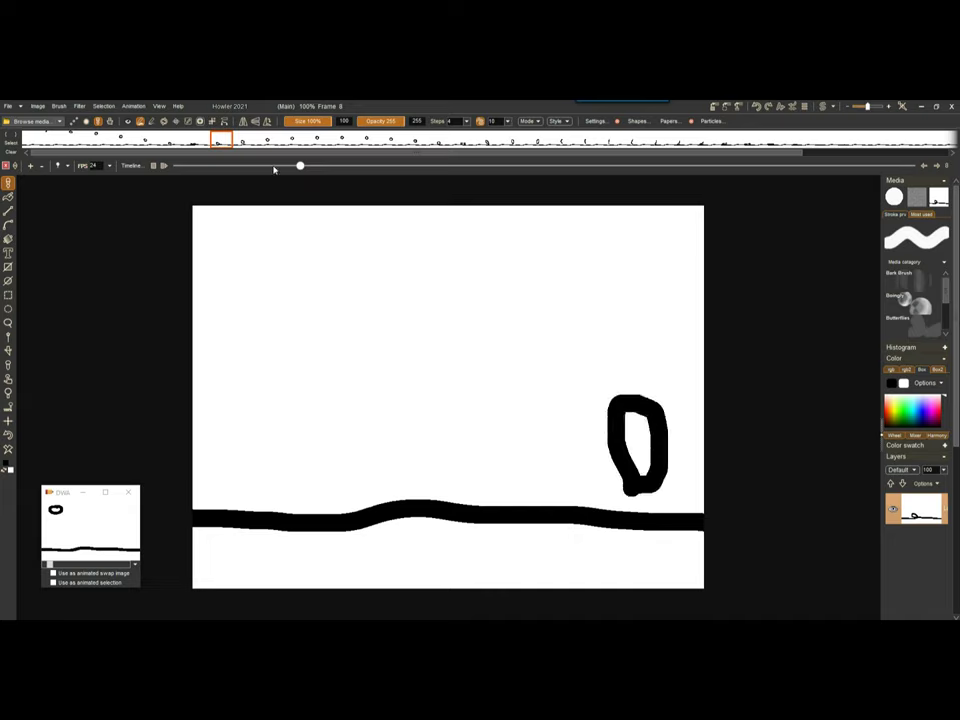
left_click_drag(204, 166, 244, 189)
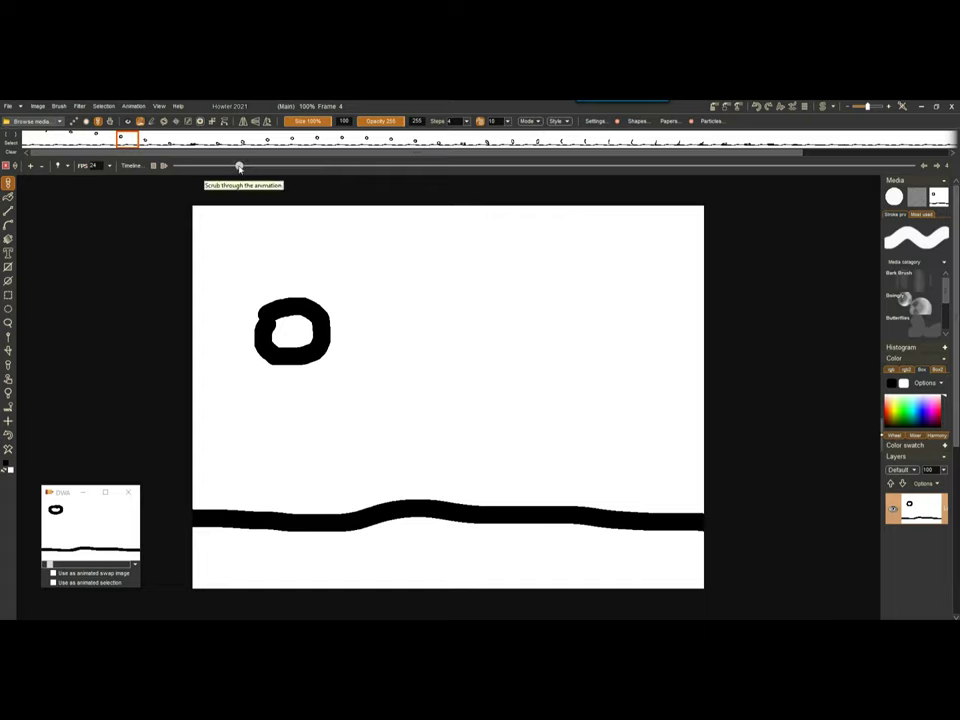
Step: Open the exposure sheet and its audio recorder, move the recorder beside the sheet, and expand the sample rate options
left_click(133, 106)
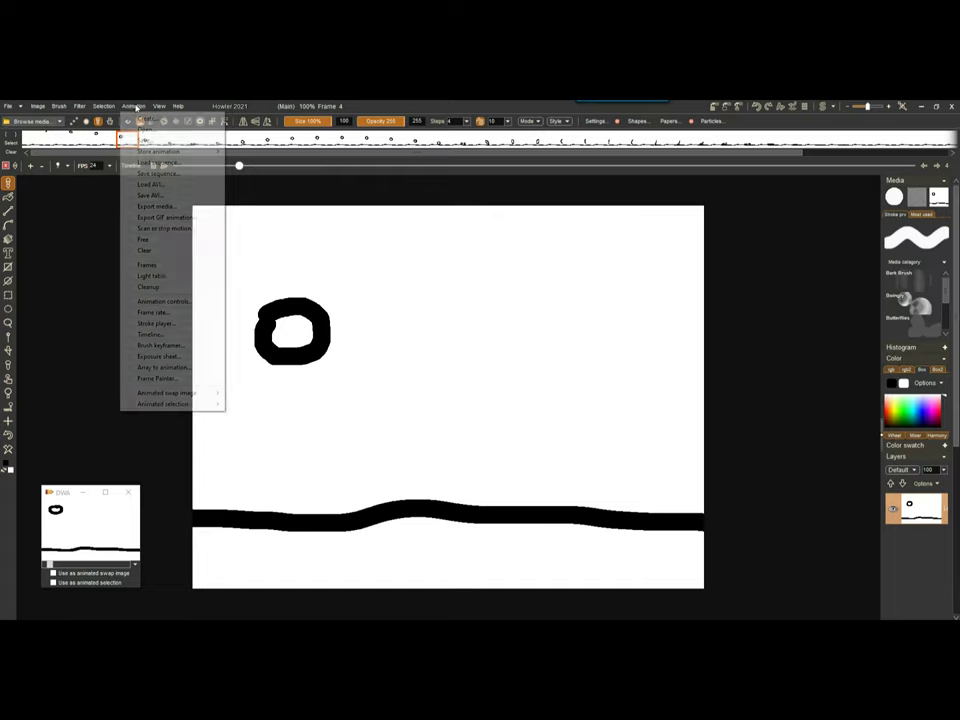
left_click(155, 355)
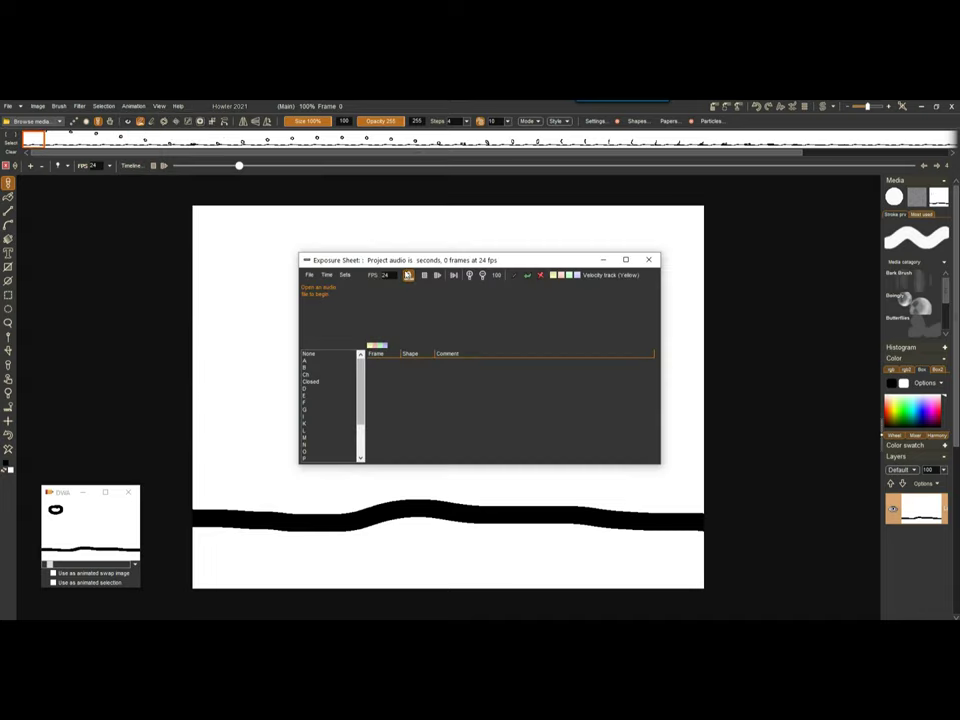
left_click(309, 275)
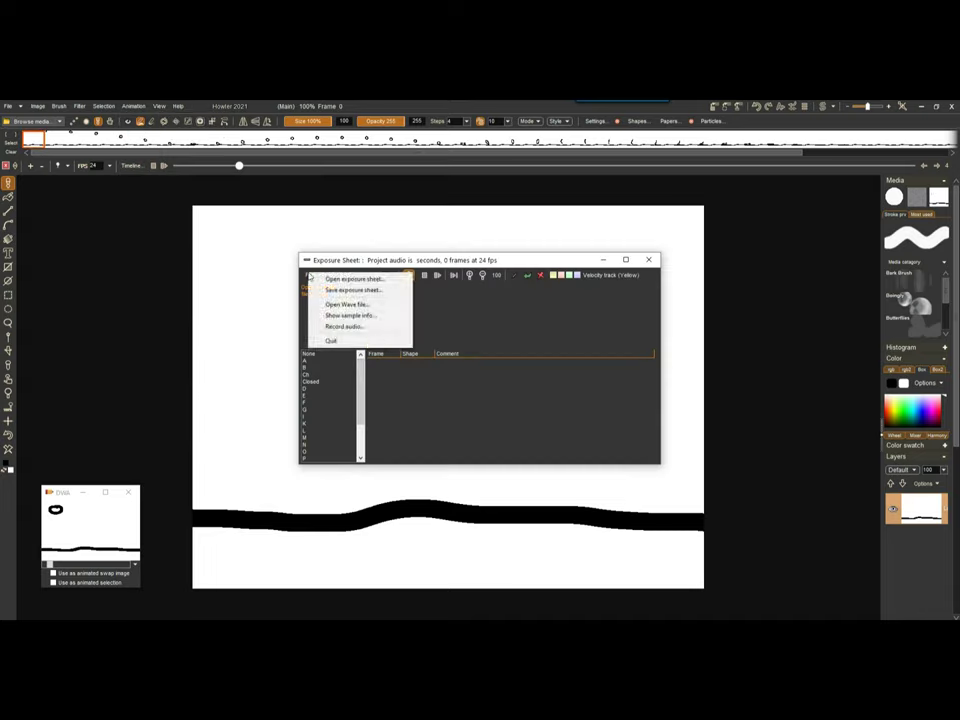
left_click(344, 327)
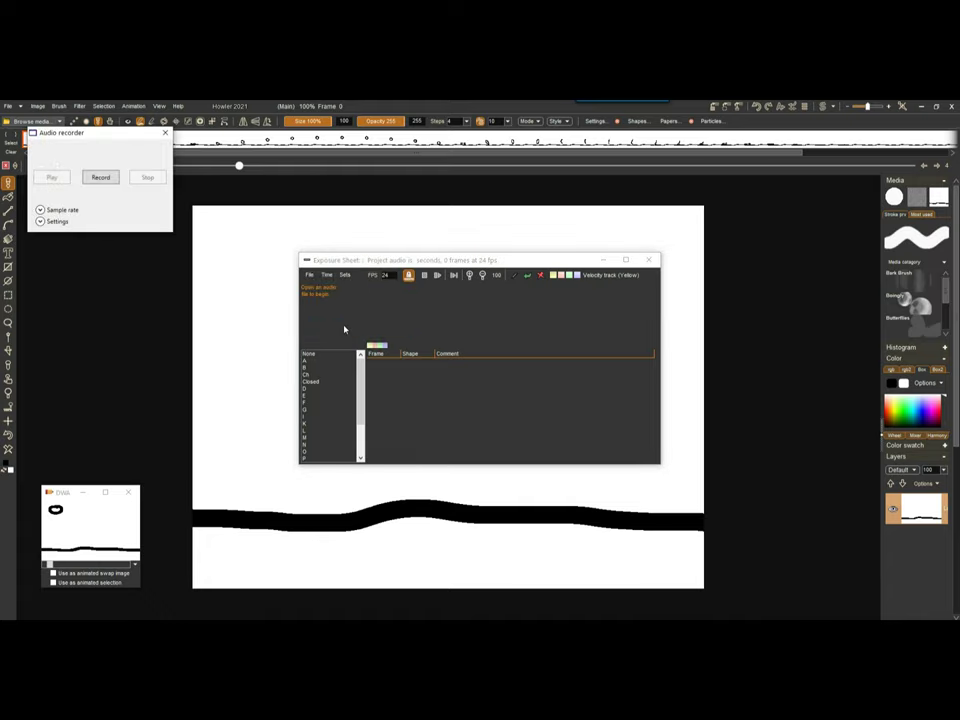
left_click_drag(121, 136, 218, 267)
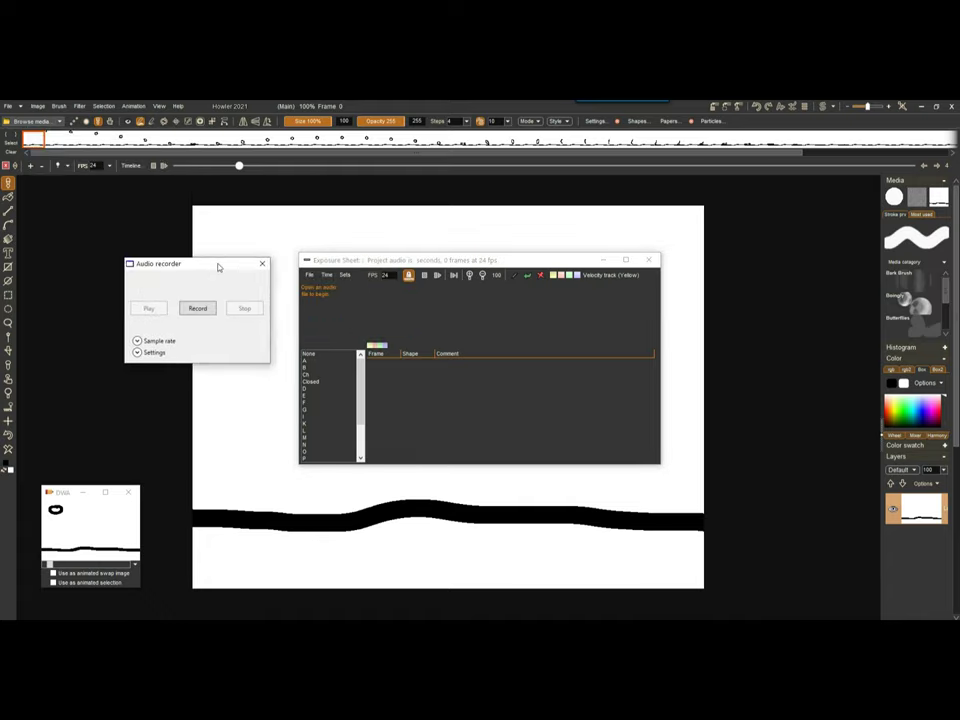
left_click(137, 341)
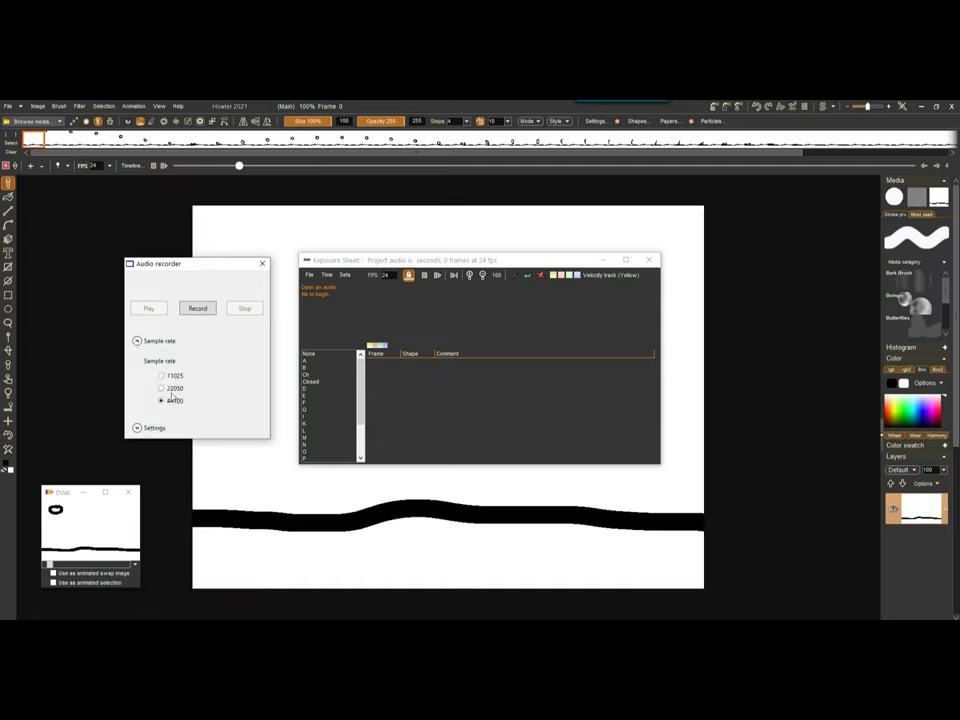
Step: Expand the recorder's settings and check the system's recording devices through the audio properties
left_click(137, 428)
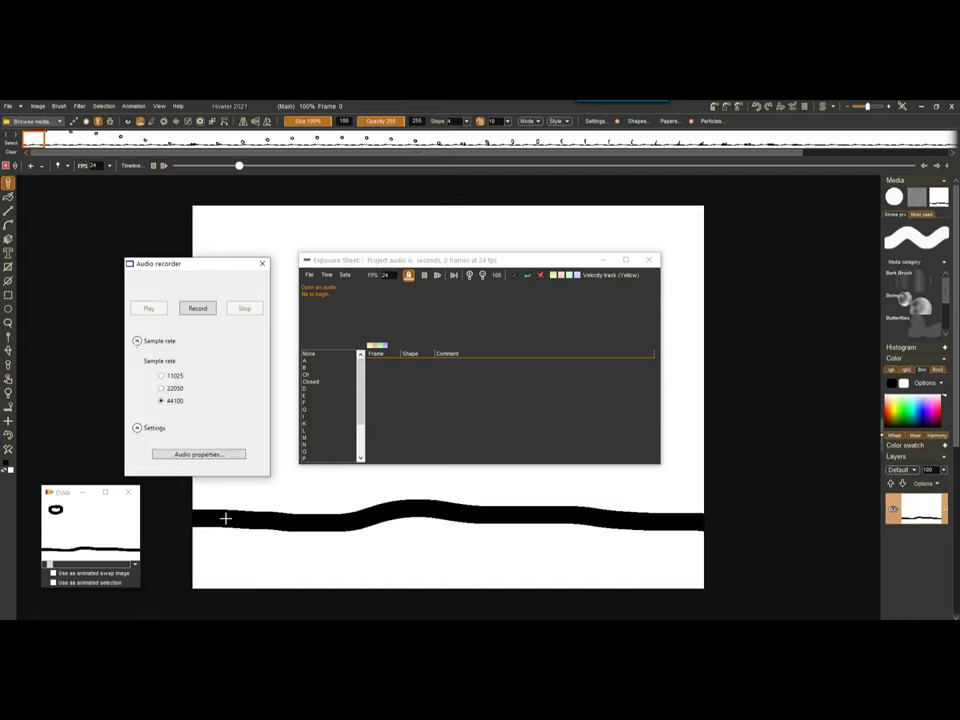
left_click(198, 454)
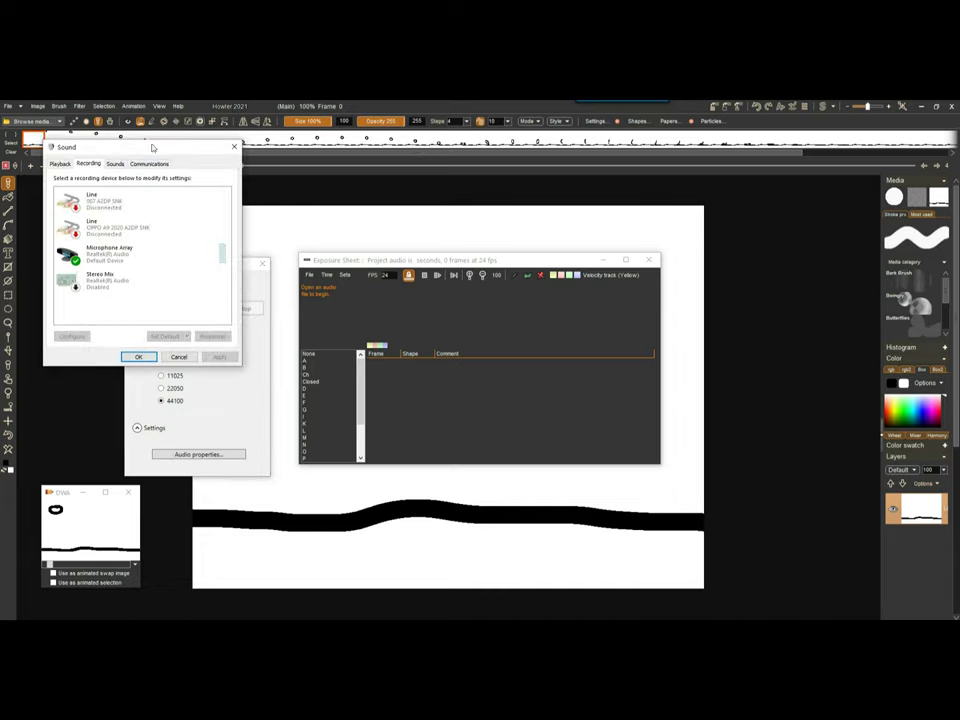
left_click_drag(151, 145, 314, 190)
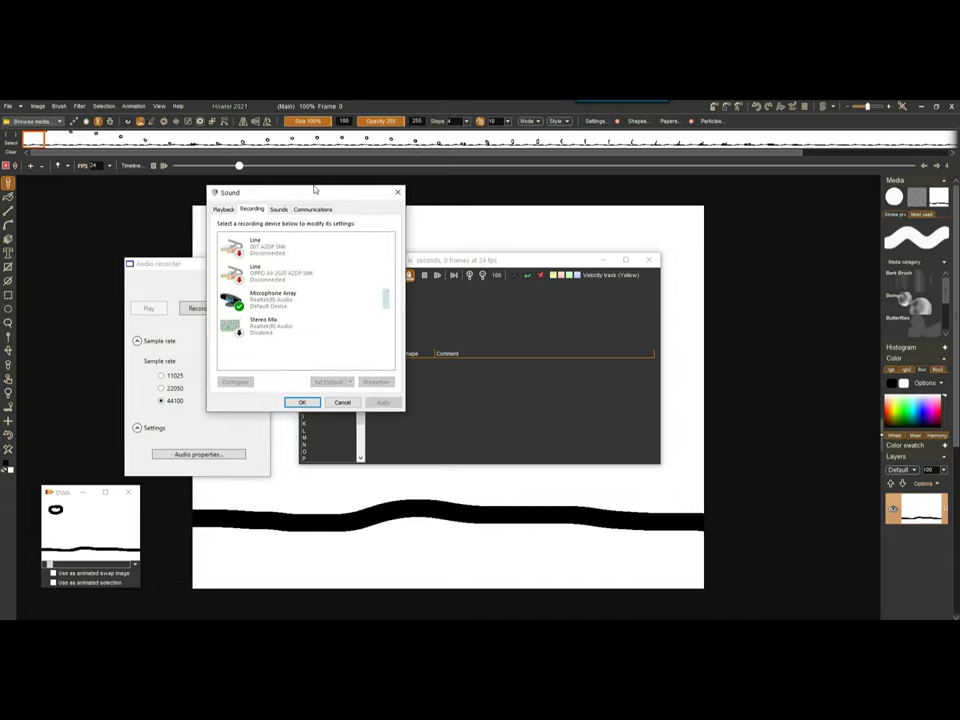
left_click(302, 402)
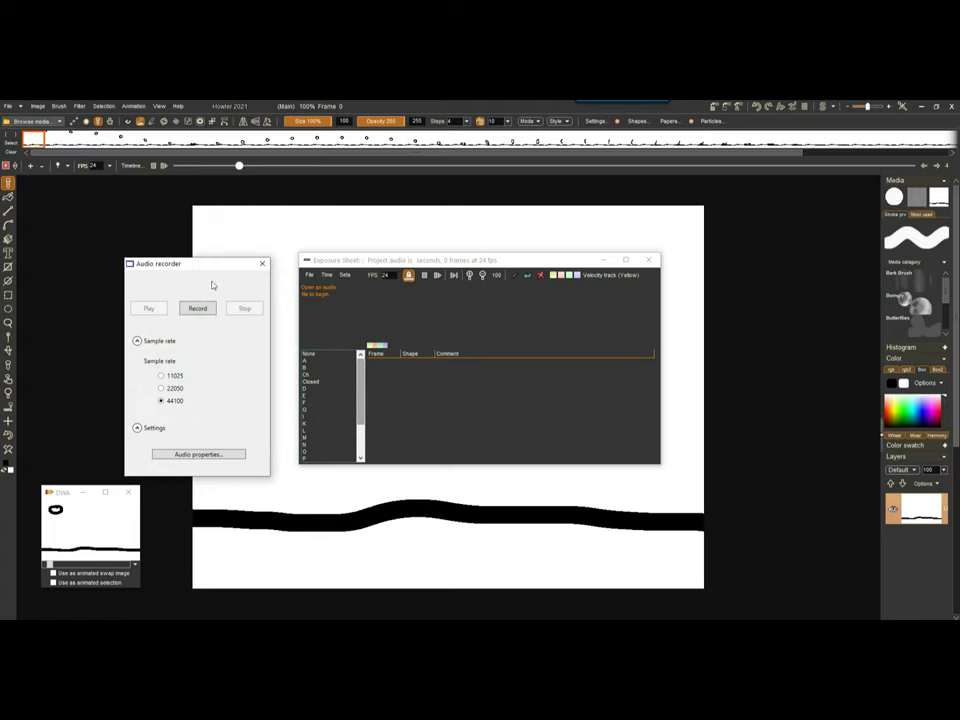
Step: Arrange the audio recorder and the exposure sheet at opposite sides of the canvas so the animation stays in view
left_click_drag(227, 262, 628, 201)
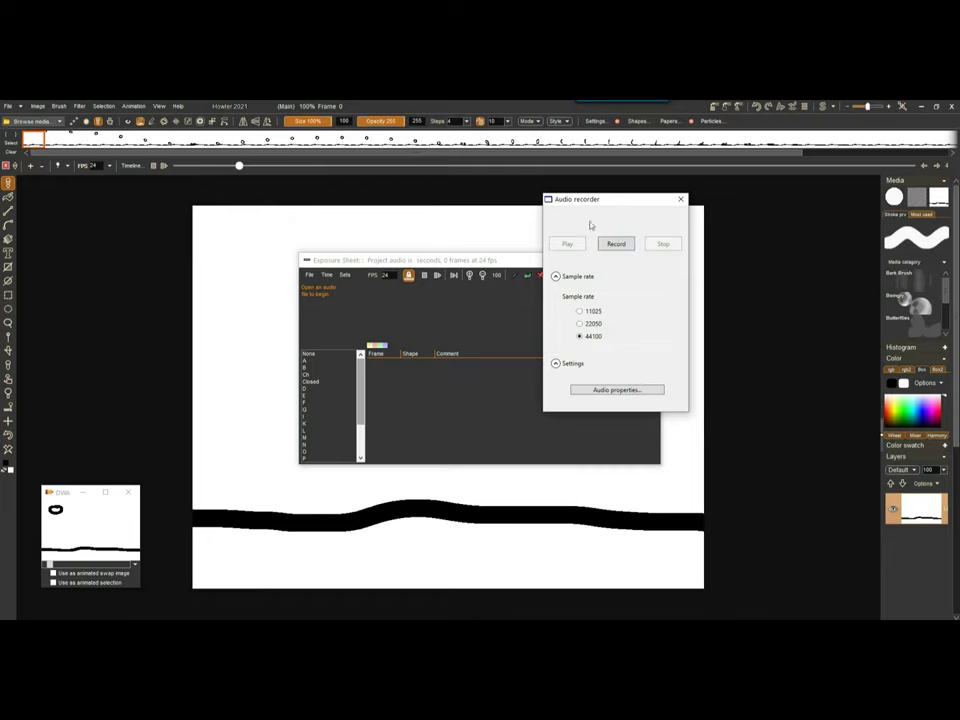
left_click_drag(578, 203, 775, 224)
mouse_move(555, 265)
left_mouse_down()
mouse_move(399, 291)
mouse_move(259, 432)
mouse_move(275, 421)
left_mouse_up()
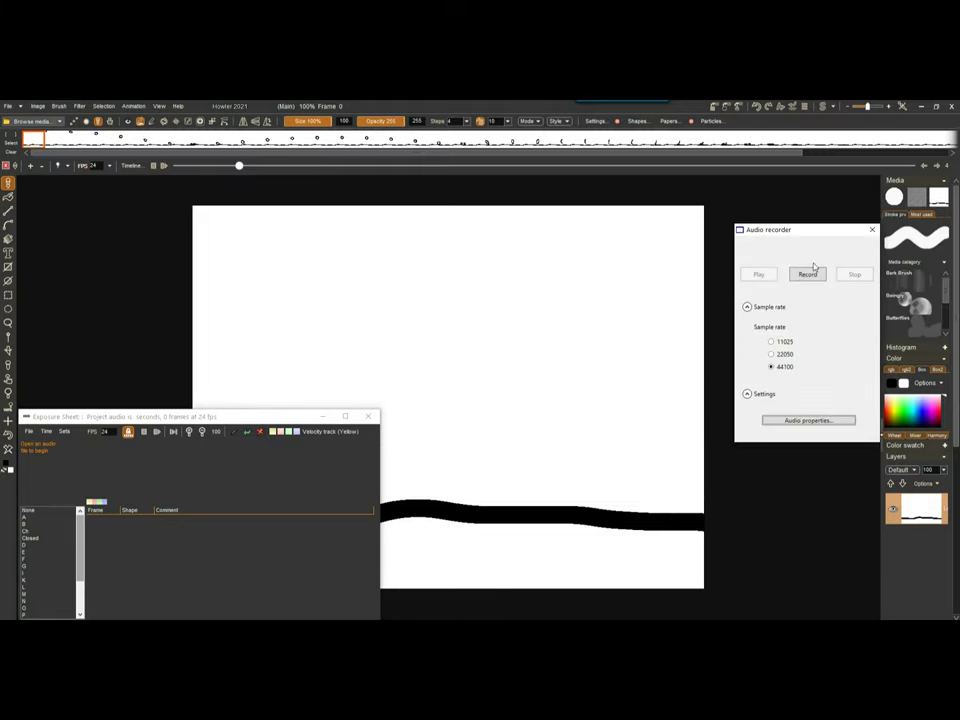
Step: Record a short sound effect and save it as Caspture1.wav in the ping-ping-pew folder under Documents
left_click(810, 274)
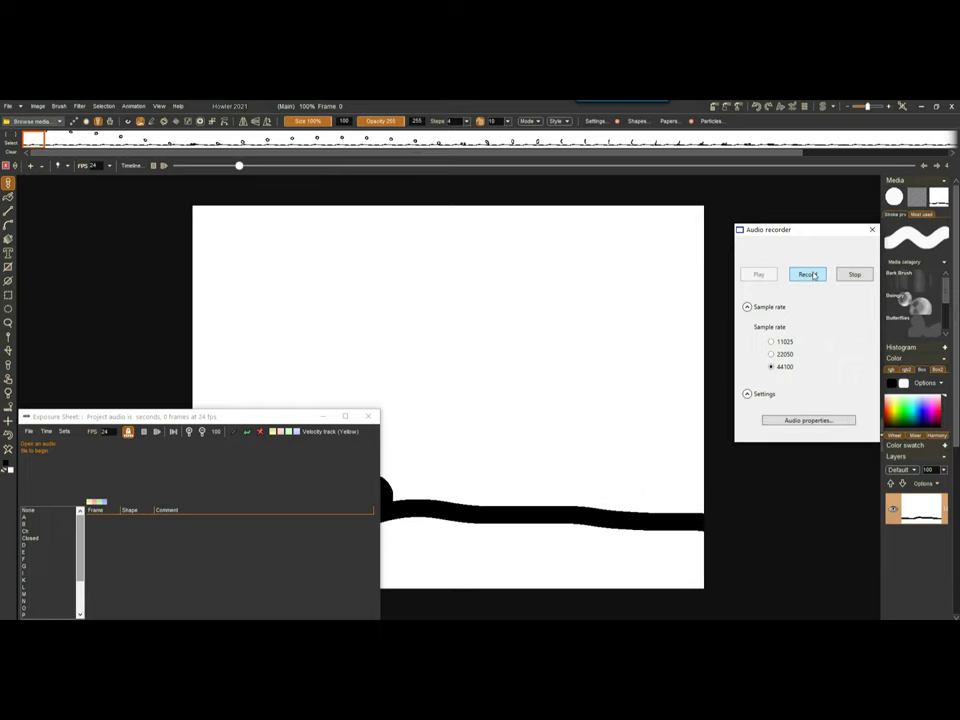
left_click(852, 275)
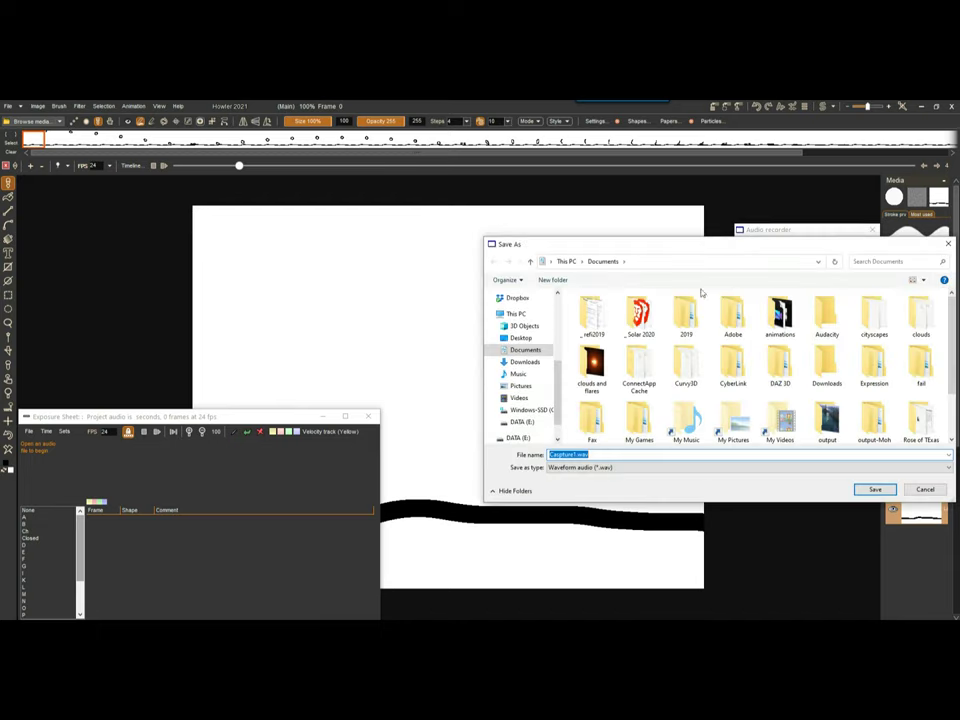
left_click_drag(715, 249, 546, 219)
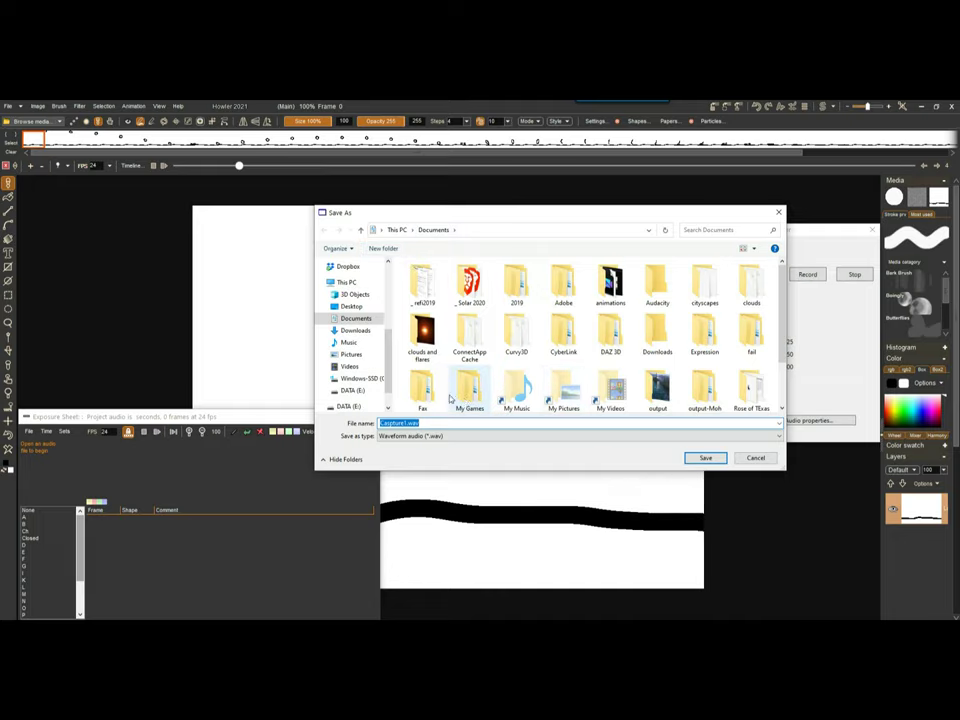
key("Return")
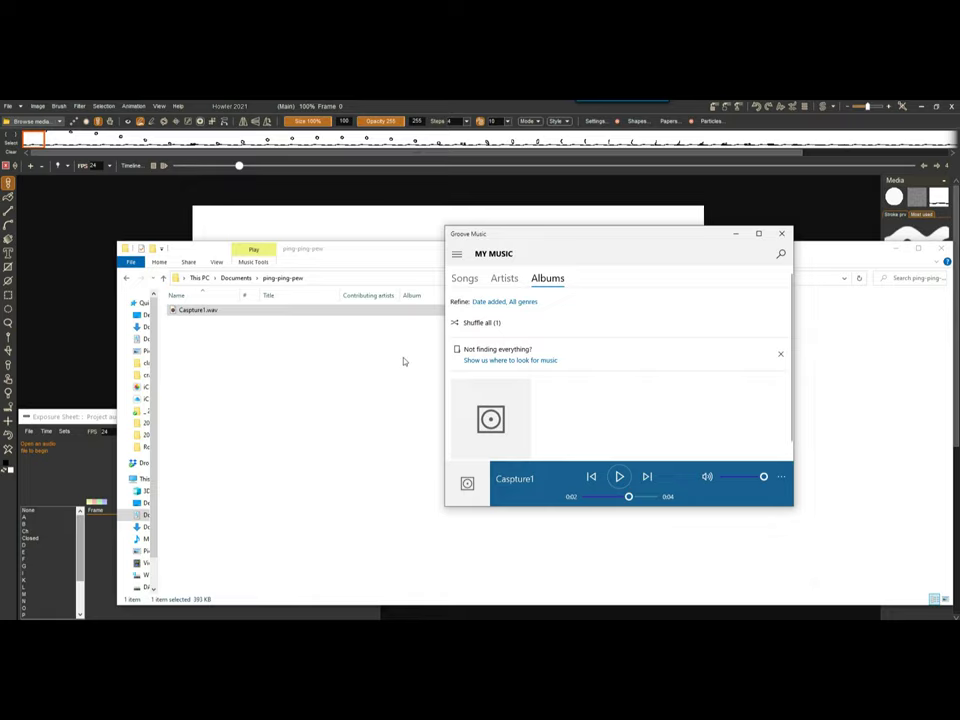
Step: Close the music player, lower the ping-ping-pew folder window below the canvas, and close the exposure sheet
left_click(780, 235)
left_click_drag(350, 242, 405, 460)
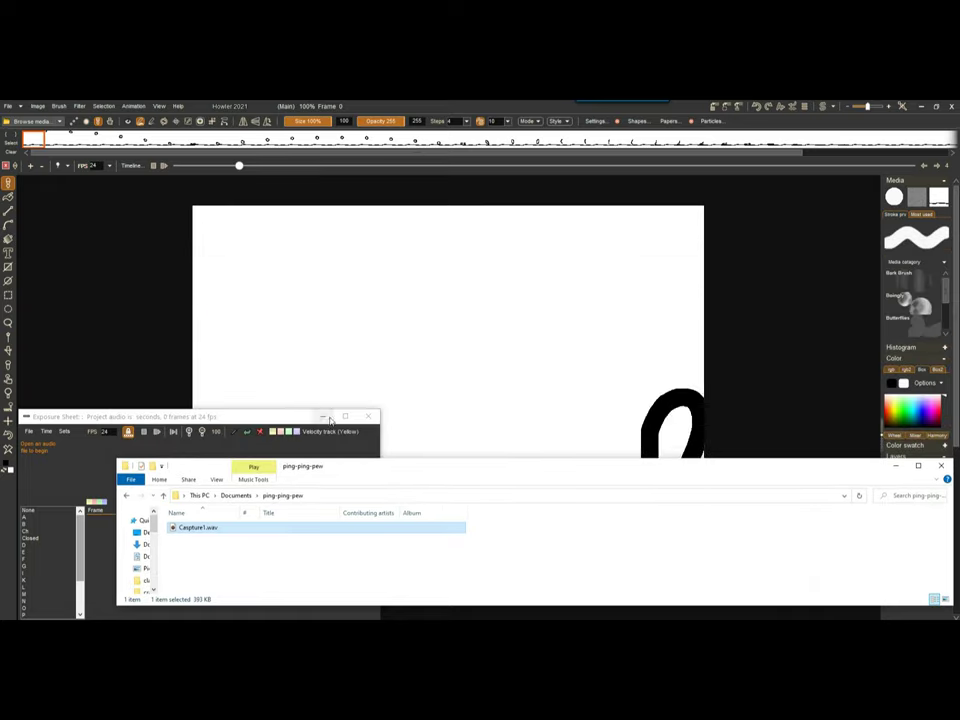
left_click(122, 201)
left_click(368, 416)
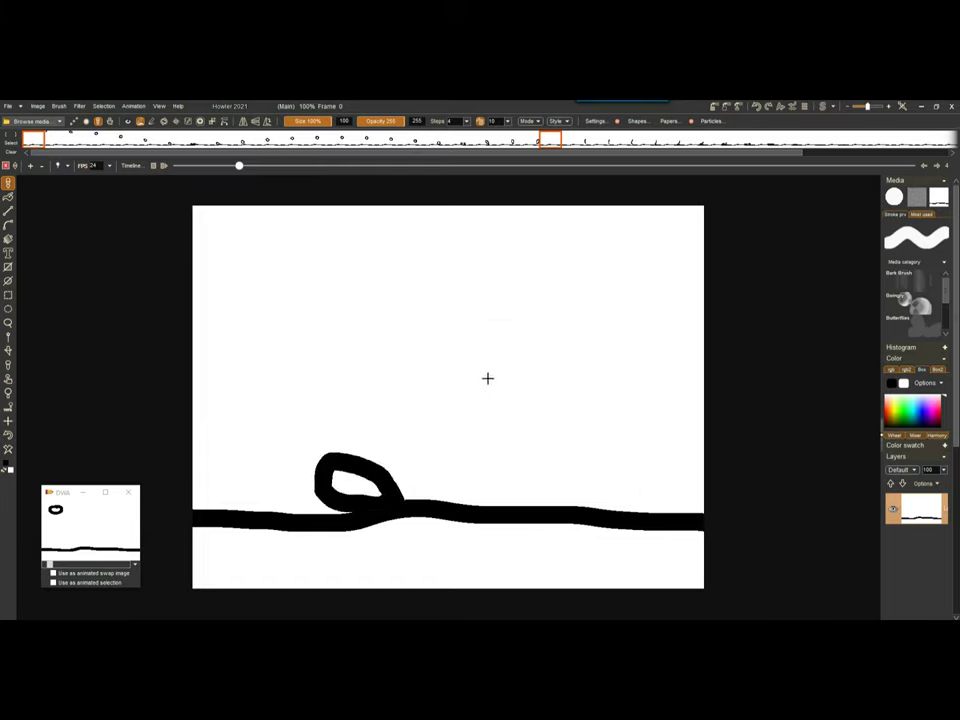
Step: Return to the ping-ping-pew folder and look through the programs offered for opening Caspture1.wav
key("super+Tab")
key("Right")
key("Return")
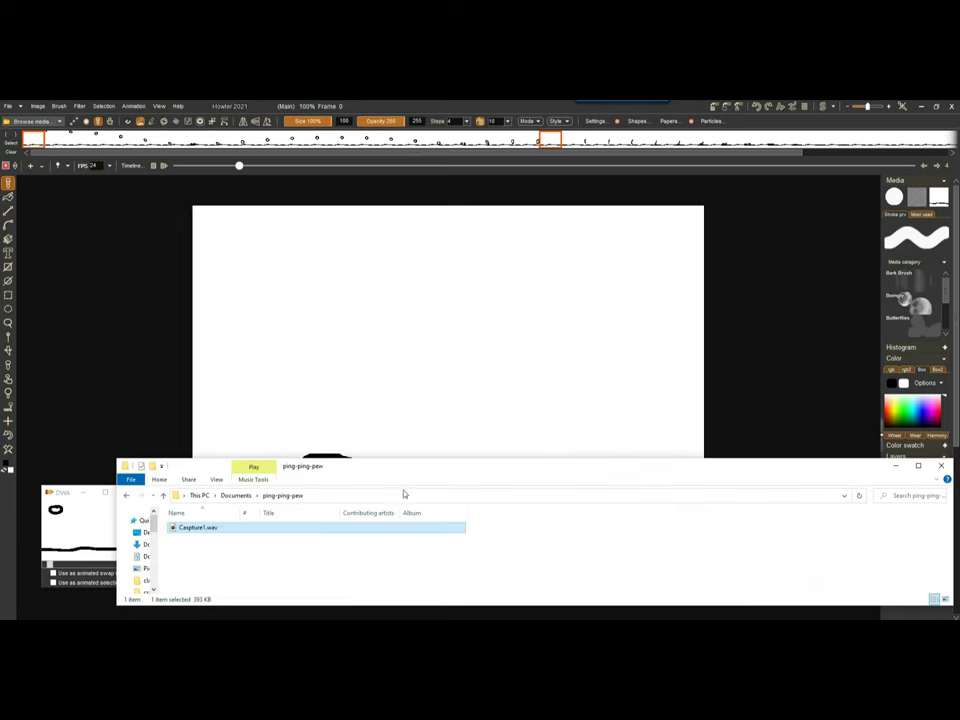
right_click(186, 527)
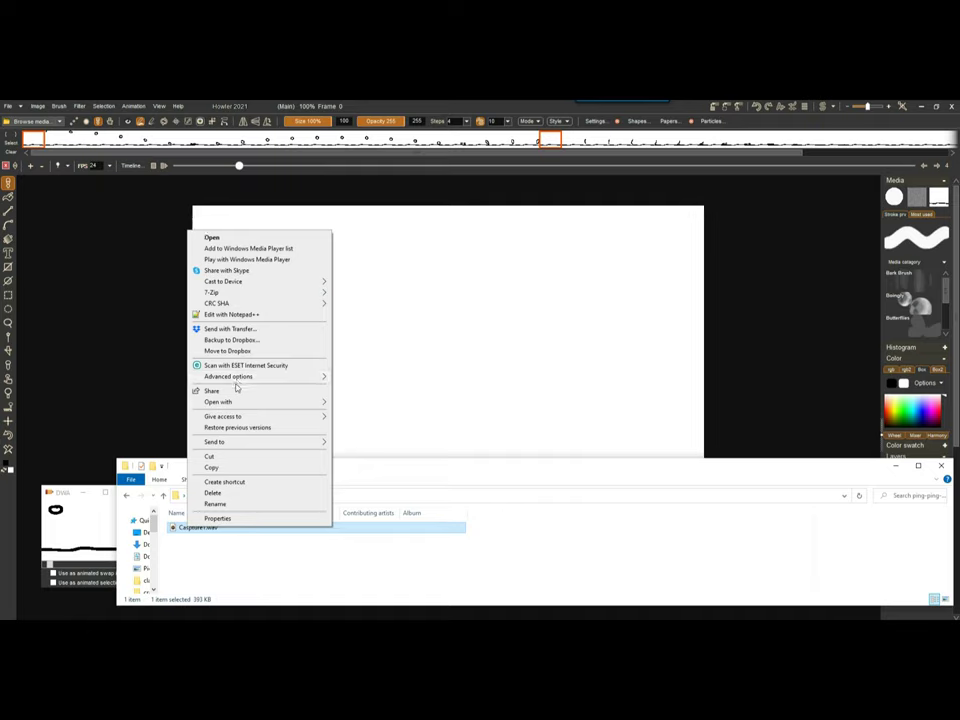
mouse_move(235, 403)
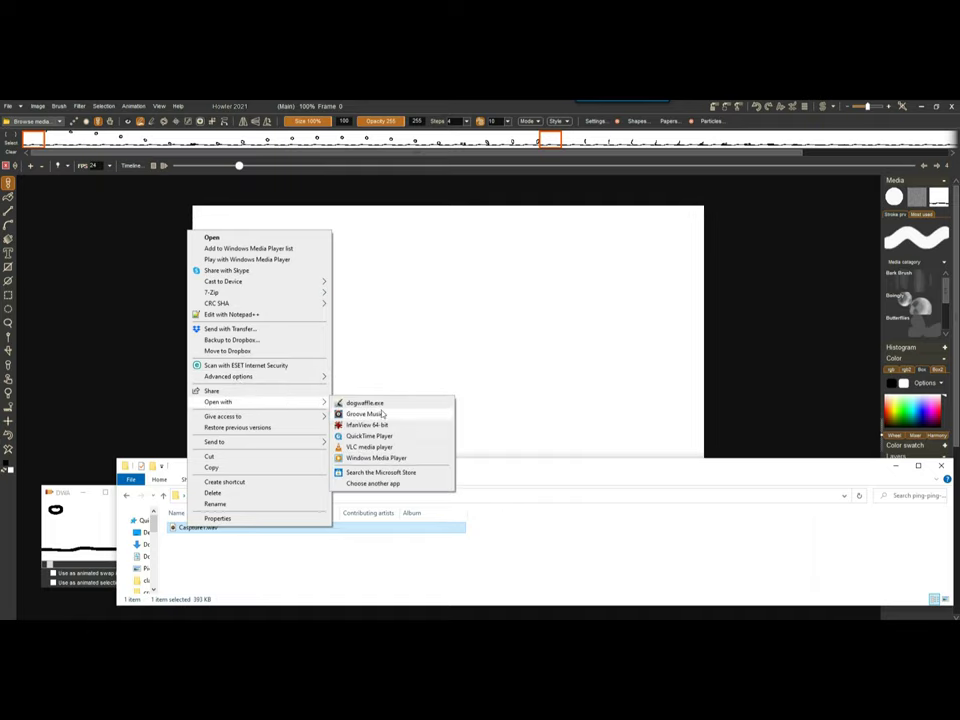
left_click(370, 483)
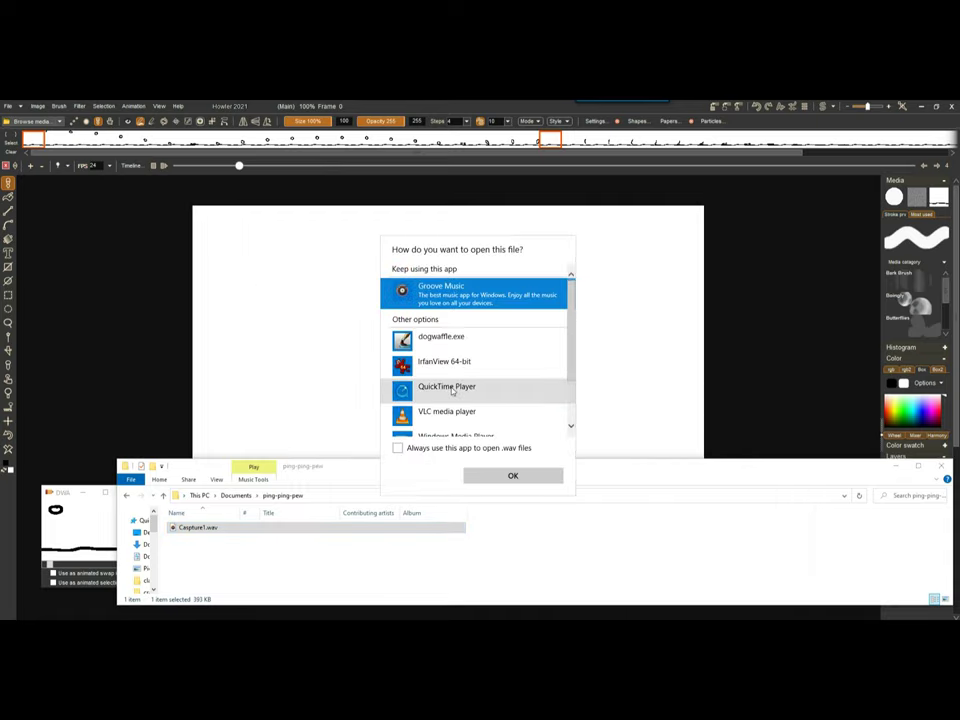
scroll(452, 390, "down", 2)
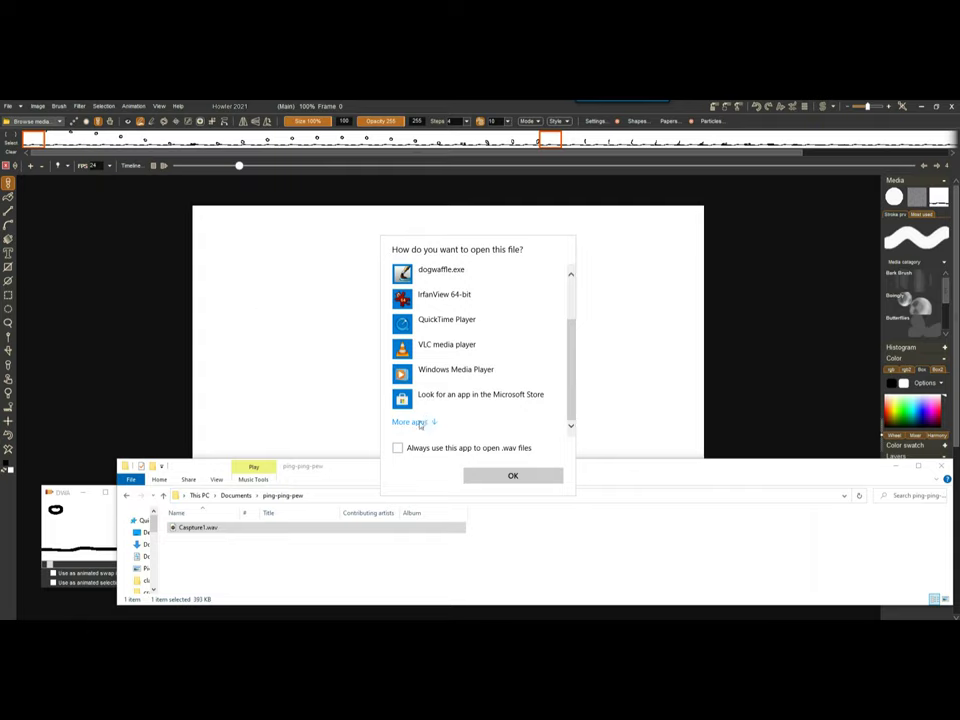
left_click(418, 422)
scroll(452, 342, "down", 5)
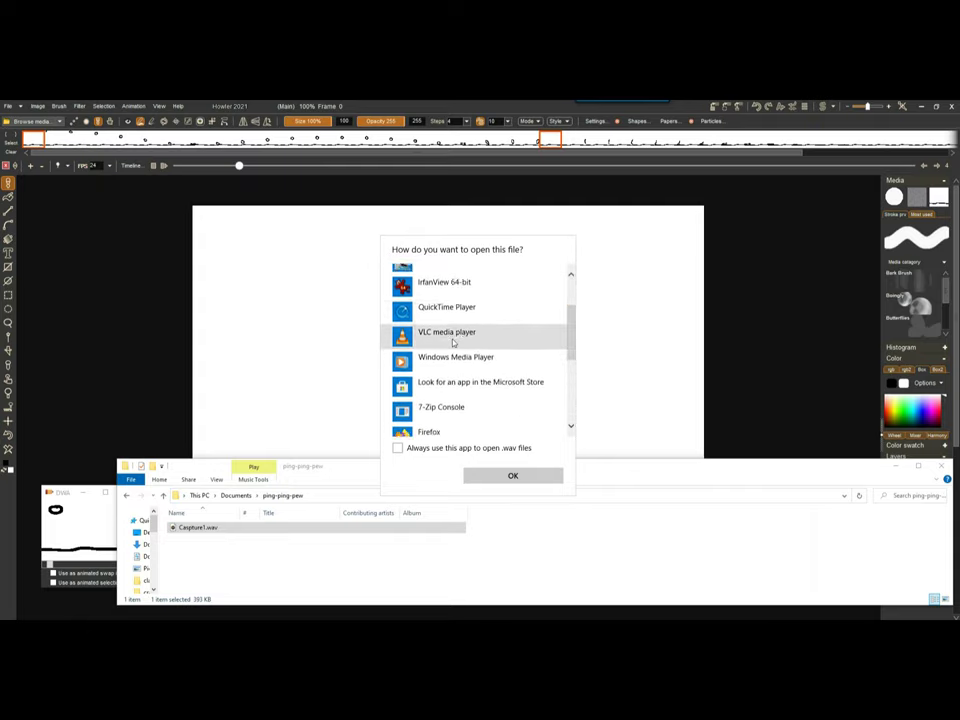
scroll(452, 342, "down", 2)
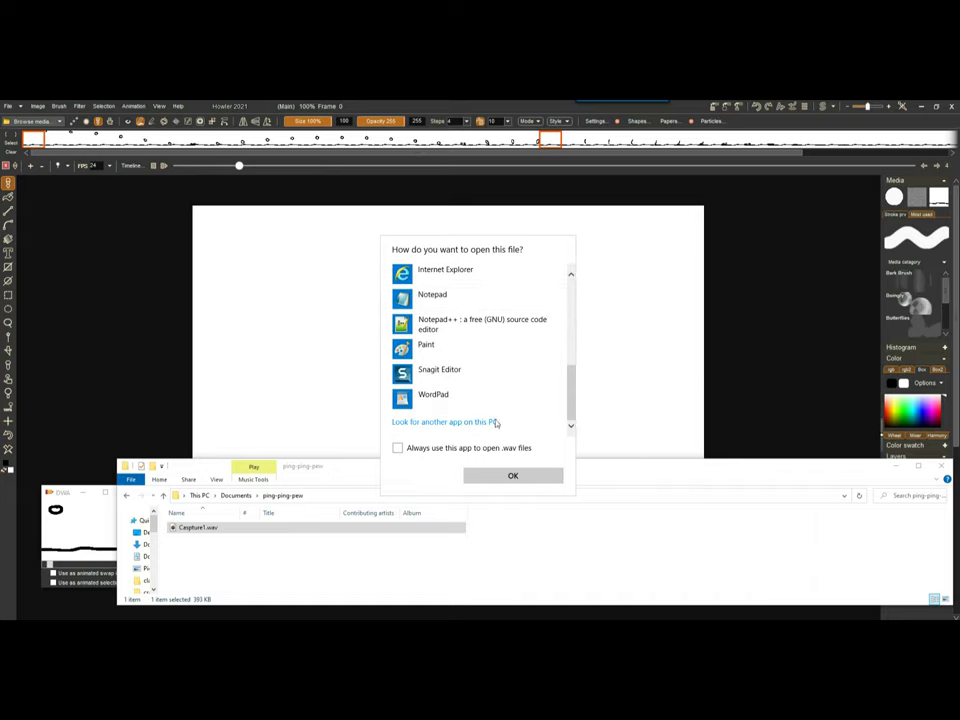
scroll(498, 372, "up", 5)
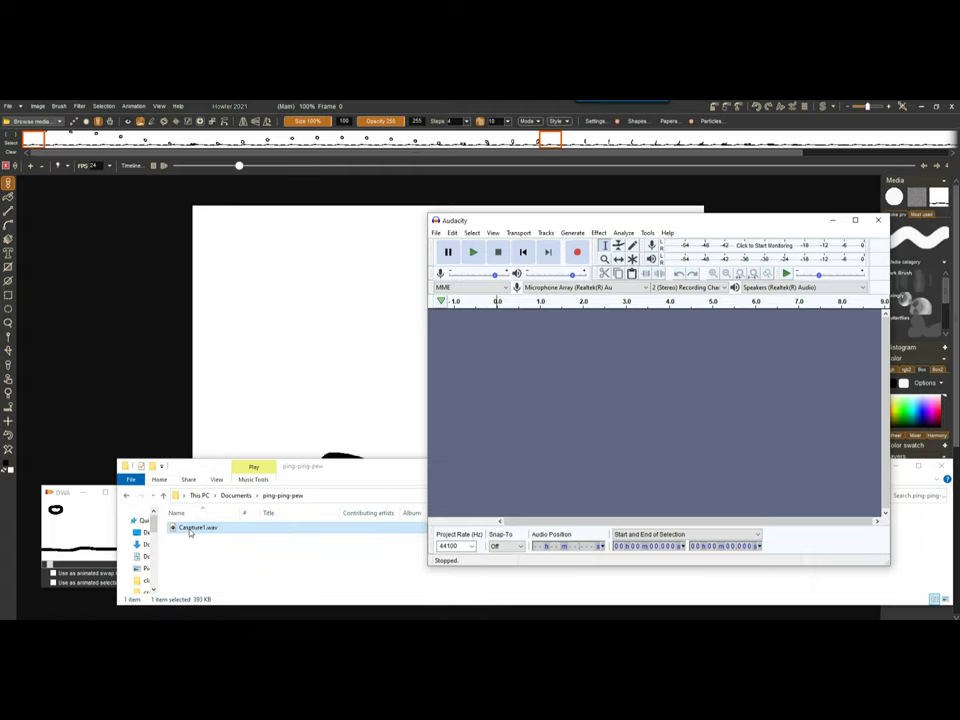
Step: Switch to Audacity, import Caspture1.wav from the folder, and play the recording through
left_click_drag(192, 528, 590, 386)
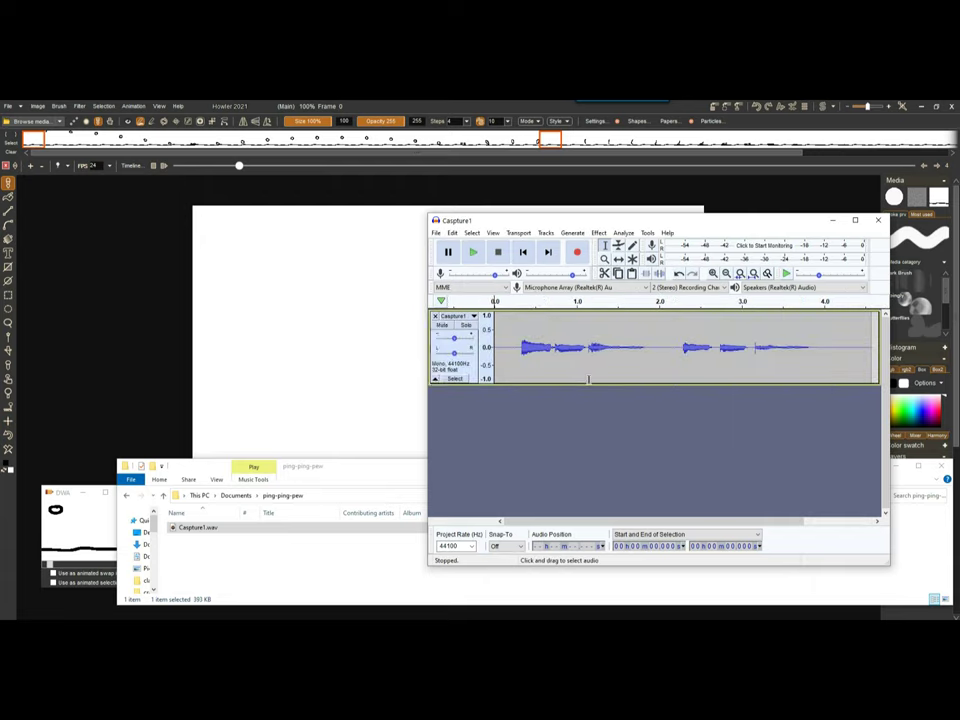
left_click(473, 252)
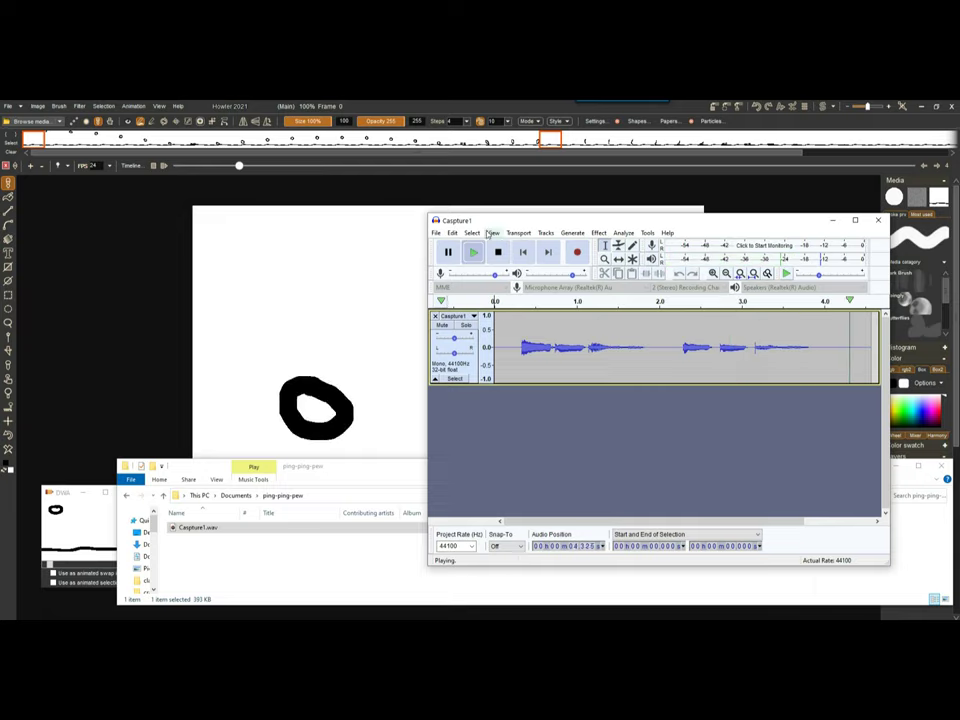
left_click(498, 253)
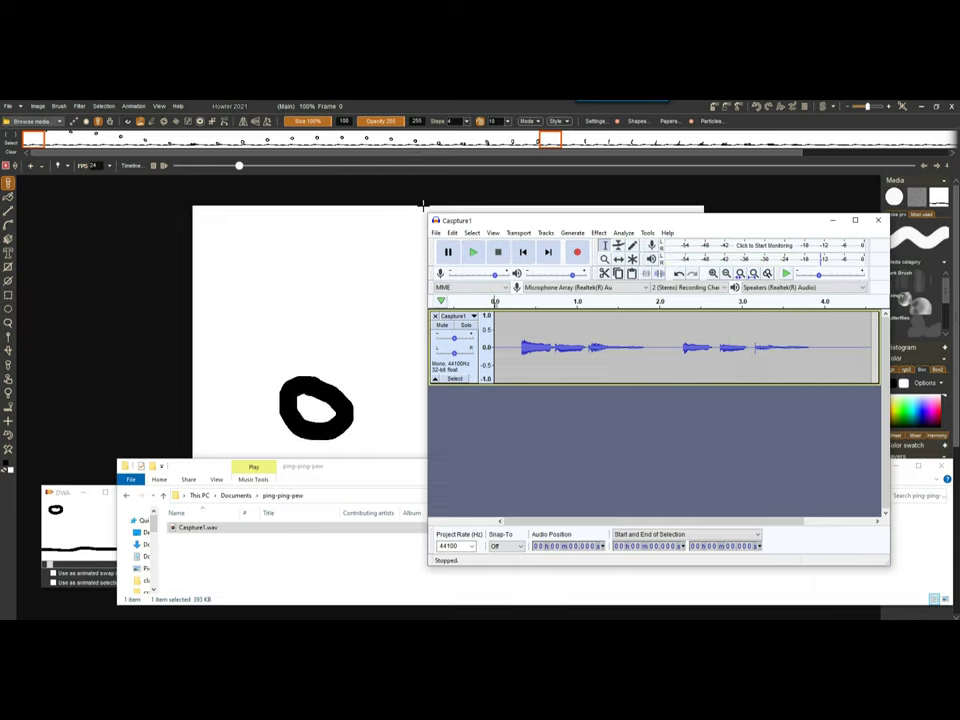
Step: Widen the Audacity window and delete the second set of sounds, from about 2 s to the end
left_click_drag(426, 213, 248, 199)
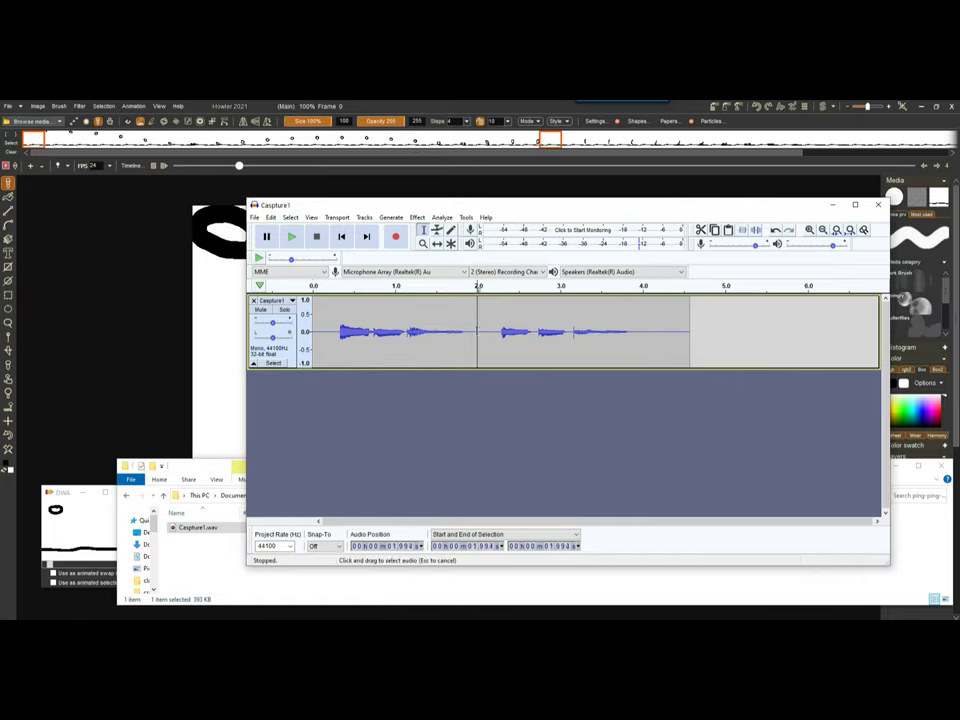
left_click_drag(475, 331, 739, 330)
key("Delete")
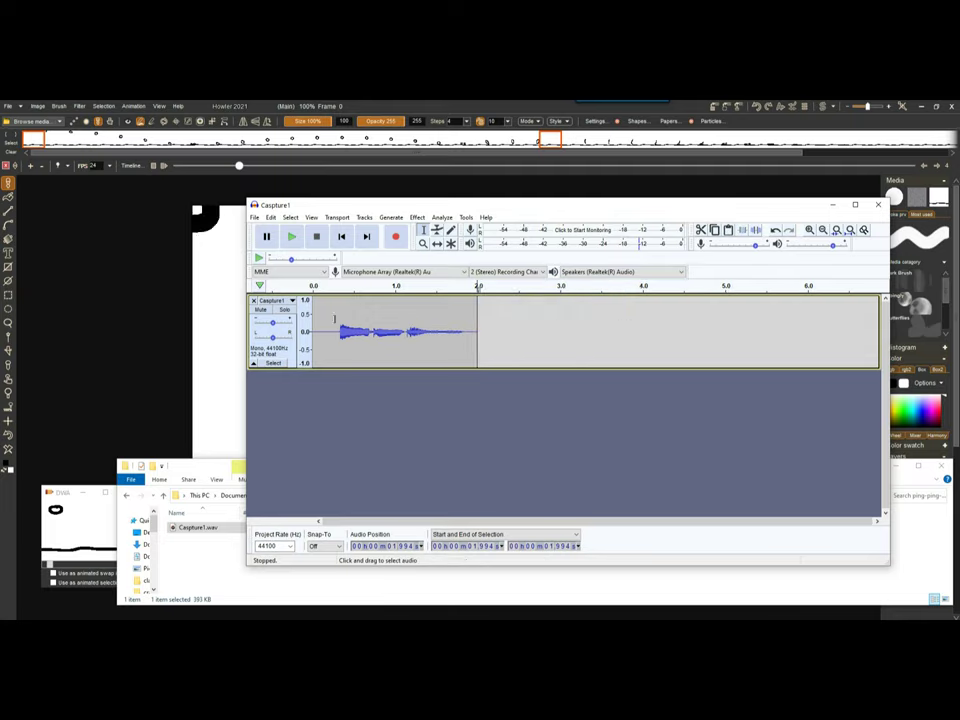
Step: Examine the three remaining sounds one by one and inspect the last one's waveform up close
left_click_drag(337, 330, 399, 332)
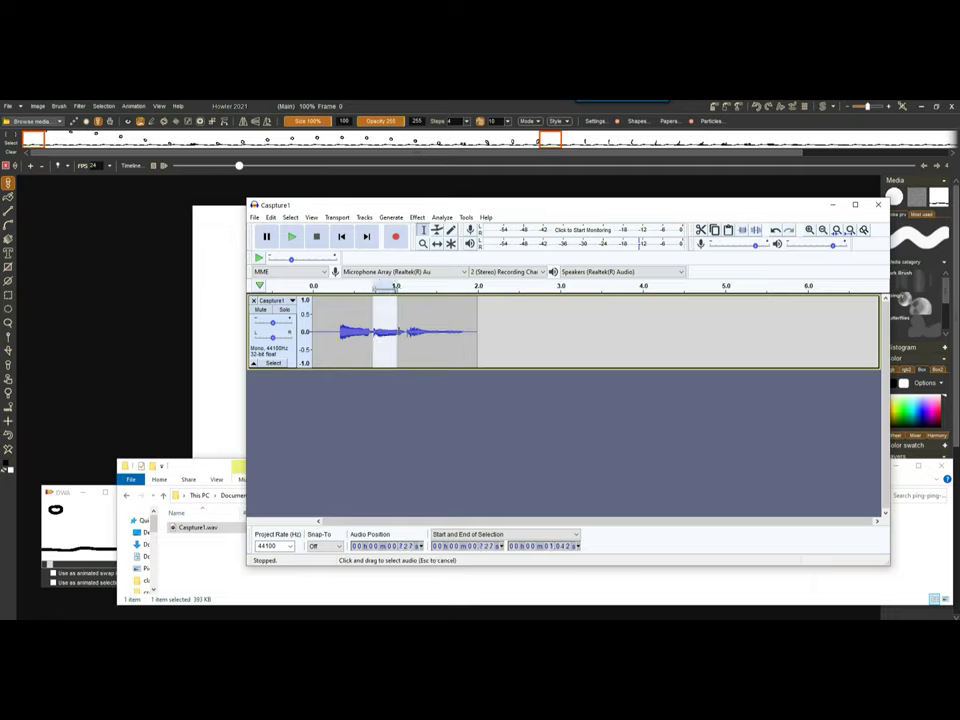
left_click(425, 330)
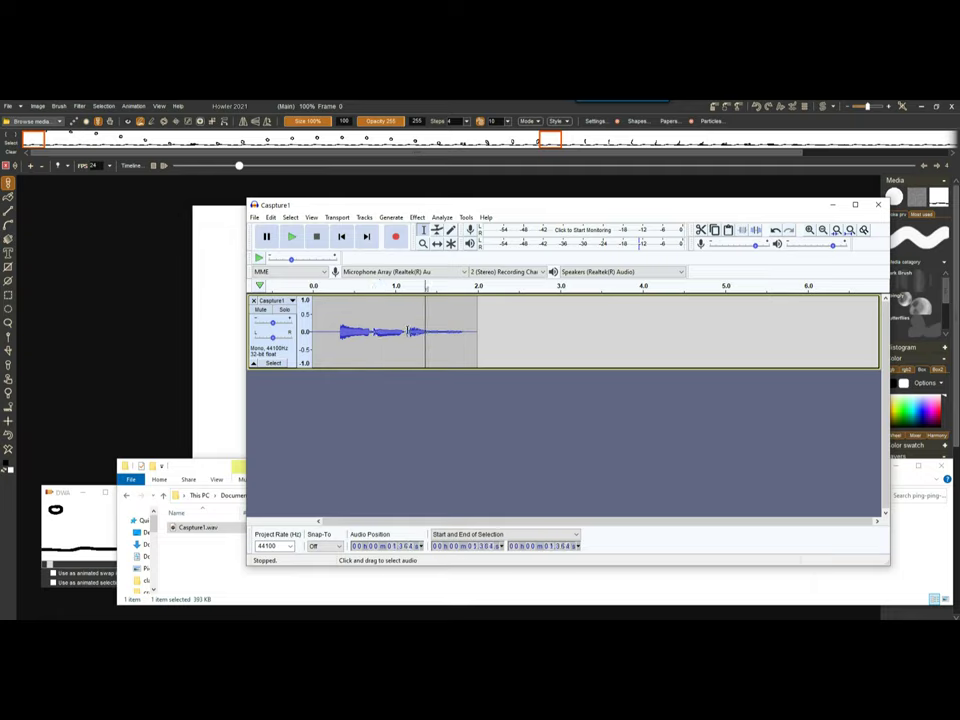
left_click_drag(408, 331, 458, 332)
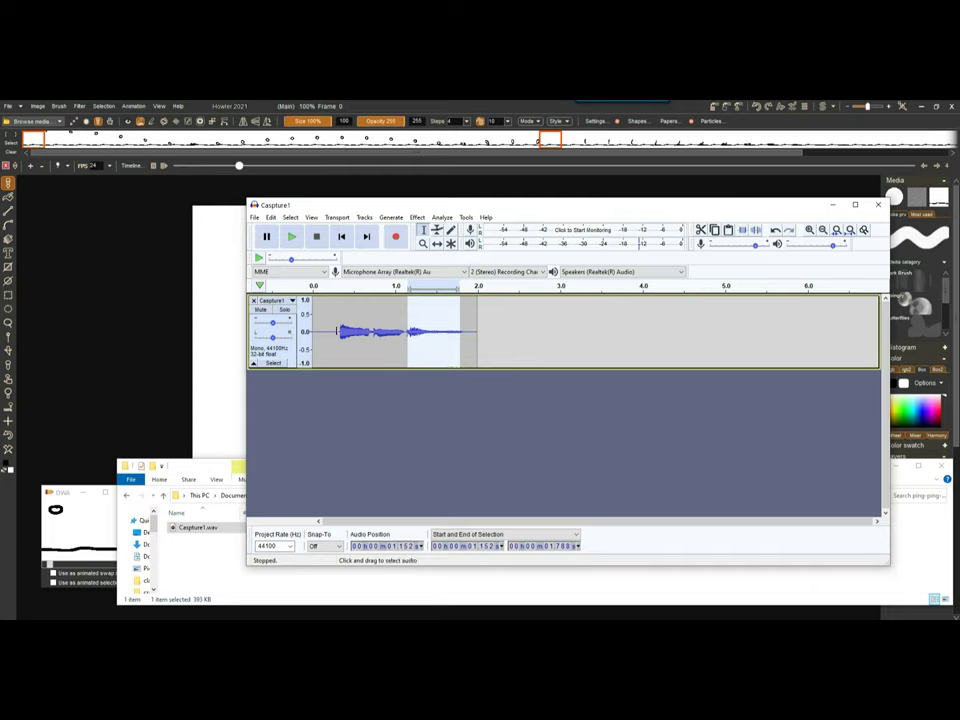
key("ctrl+e")
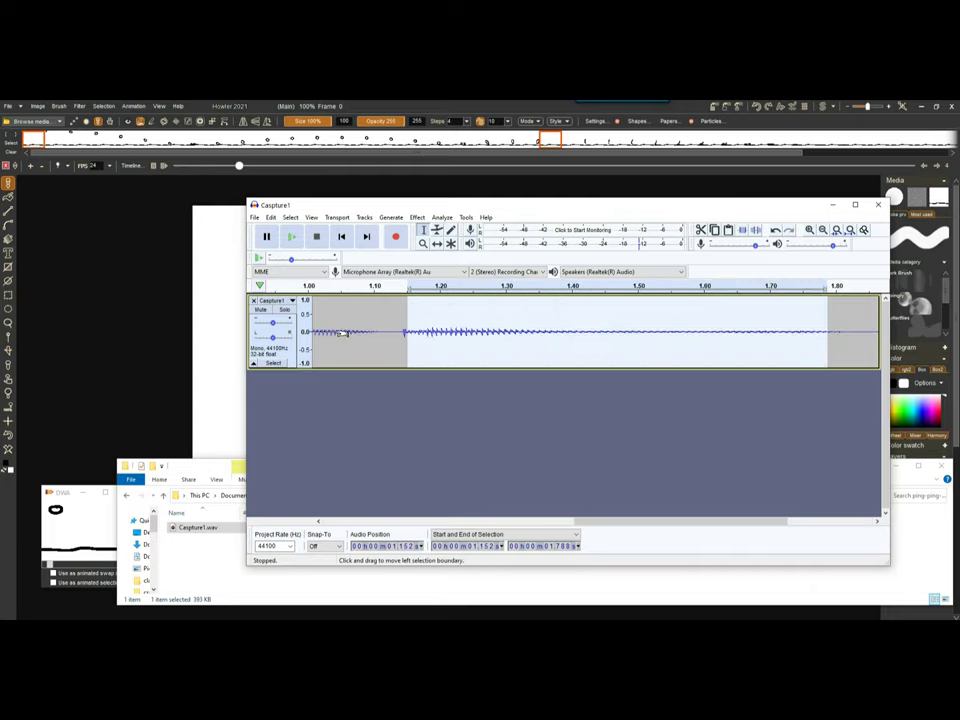
scroll(342, 333, "down", 2)
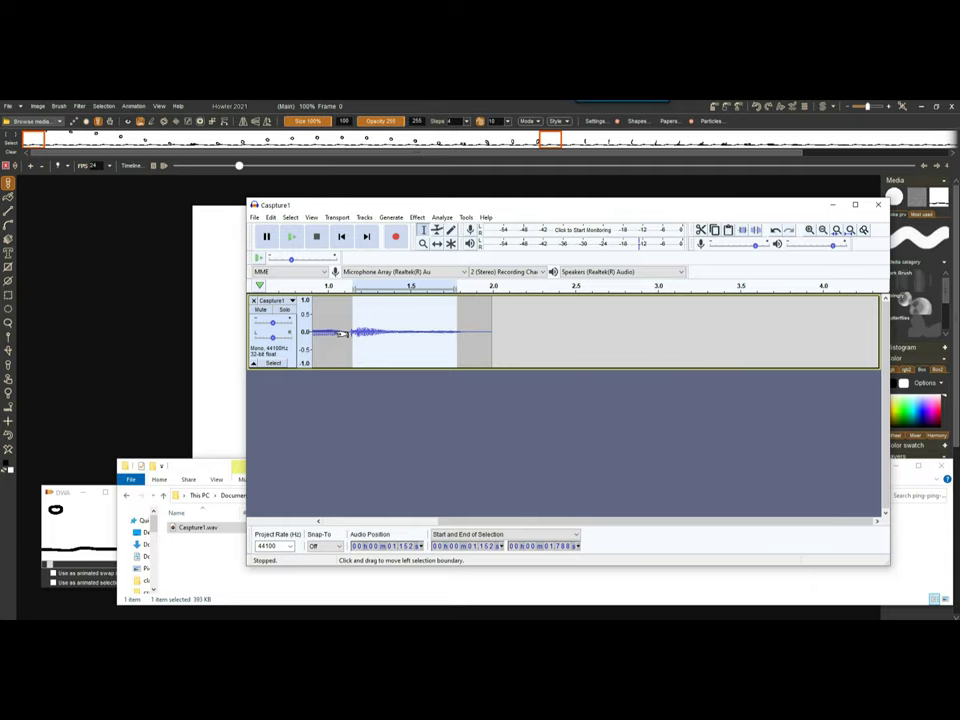
scroll(342, 333, "up", 1)
key("x")
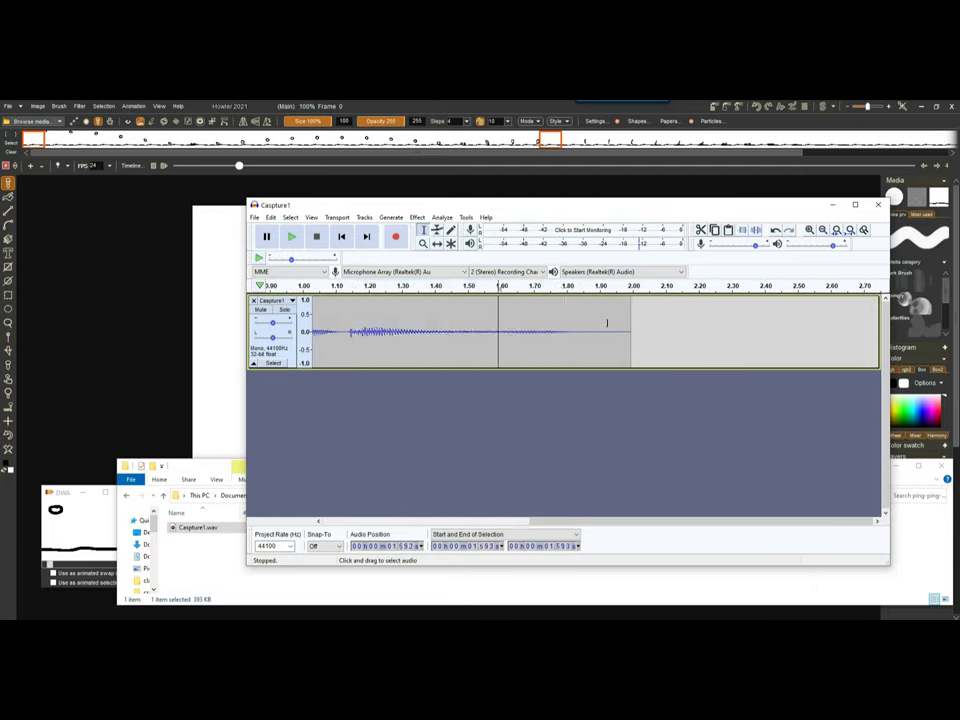
Step: Trim the track to its third sound by deleting the tail from about 1.85 s and the first 1.12 s, and play it
left_click_drag(583, 332, 656, 333)
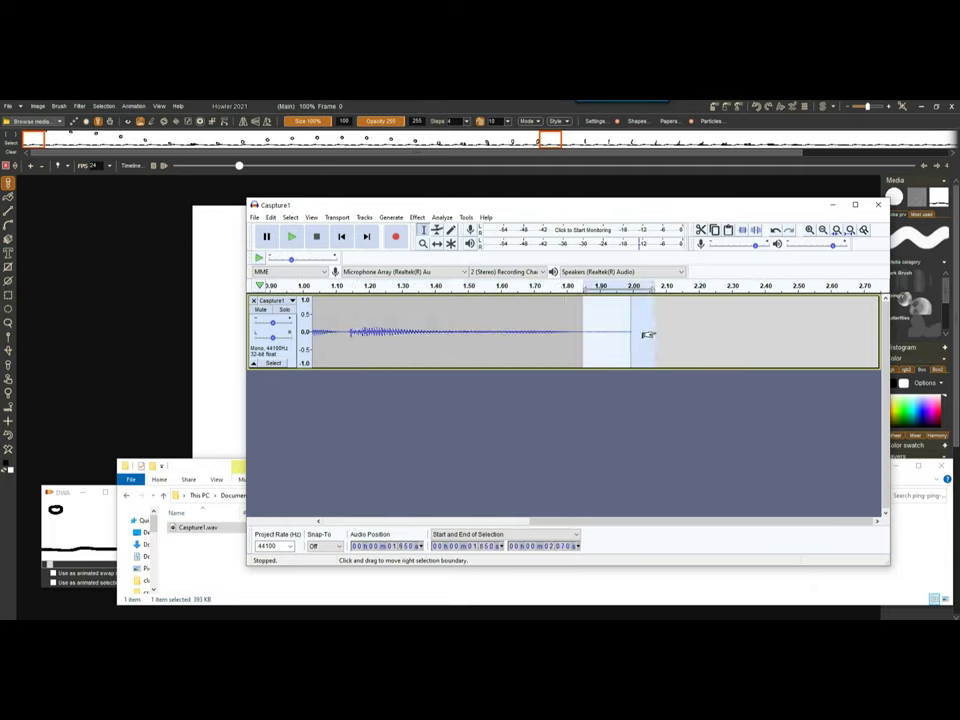
key("Delete")
left_click_drag(345, 336, 105, 356)
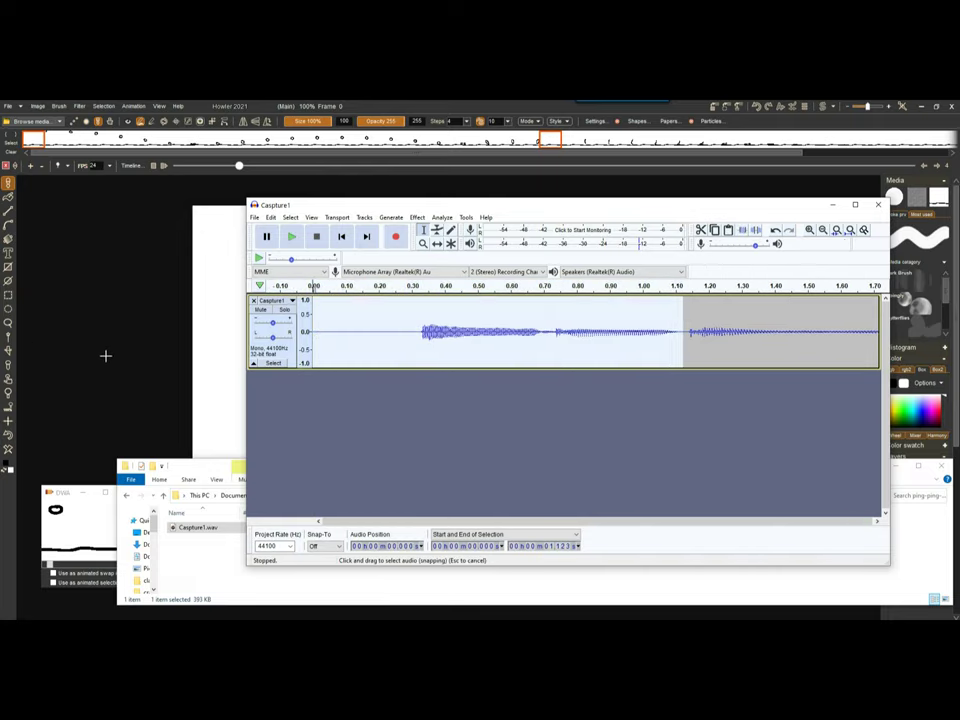
key("Delete")
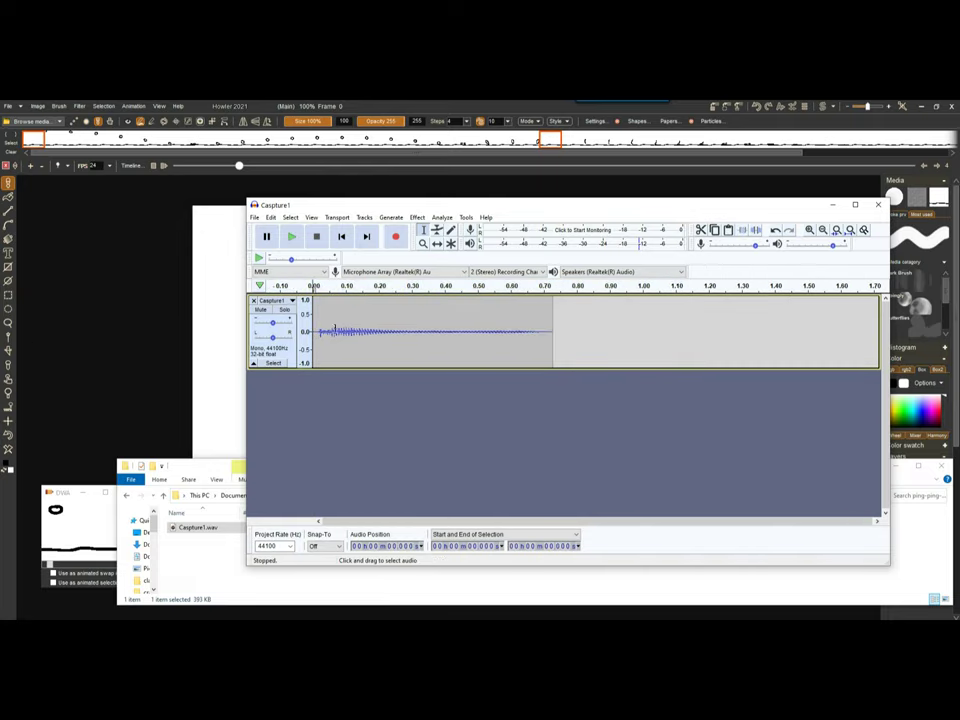
left_click(291, 237)
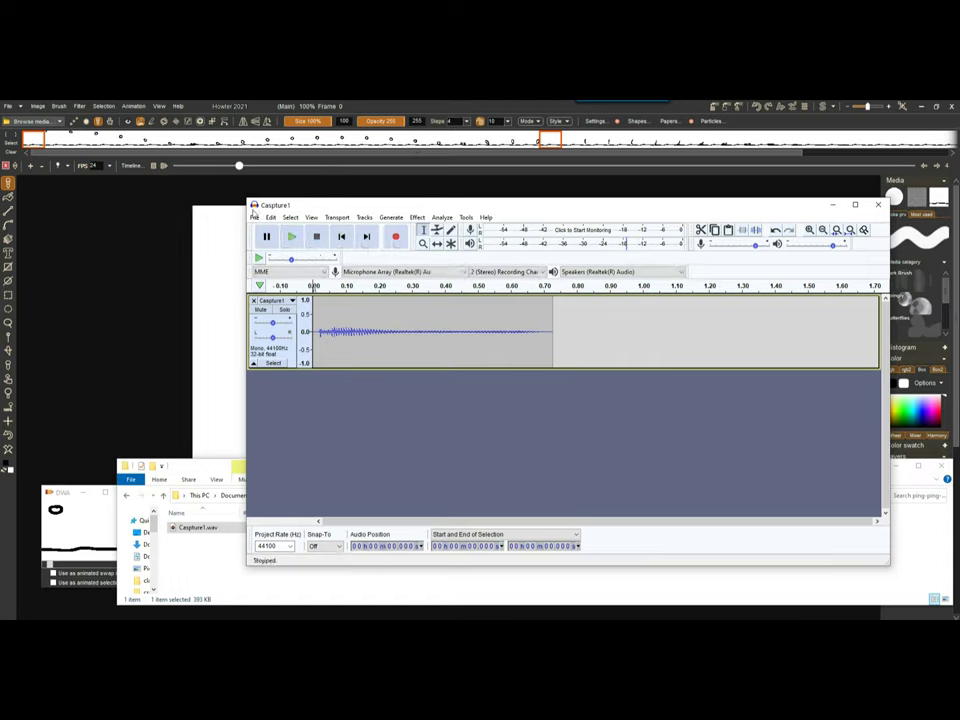
Step: Export the trimmed third sound as a 16-bit PCM WAV named Caspture1-part3-pew.wav in the ping-ping-pew folder
left_click(254, 217)
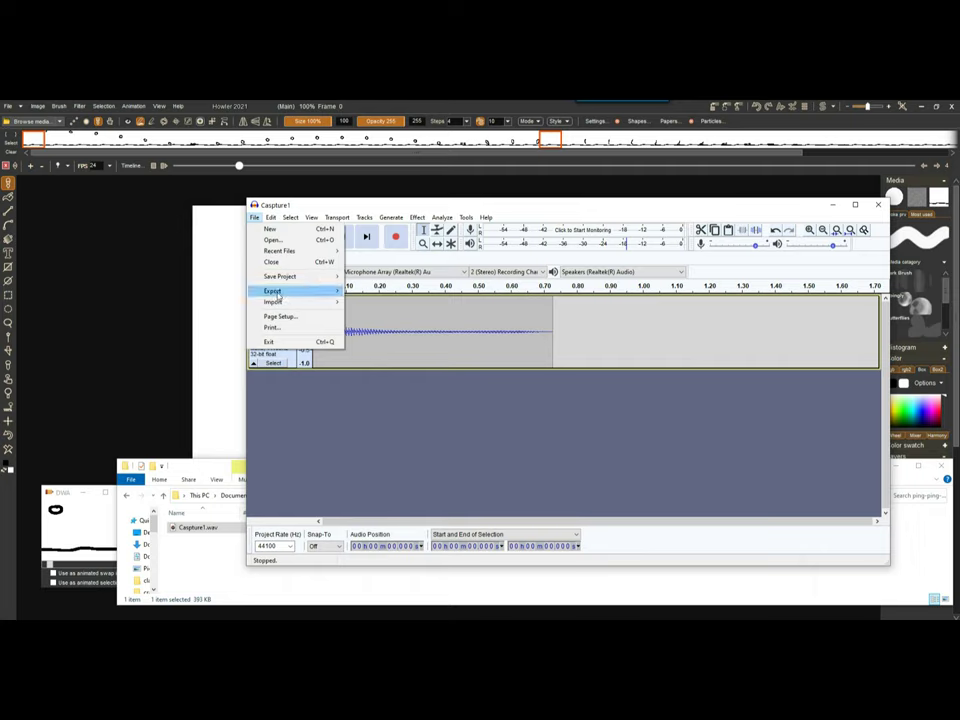
mouse_move(278, 292)
left_click(376, 301)
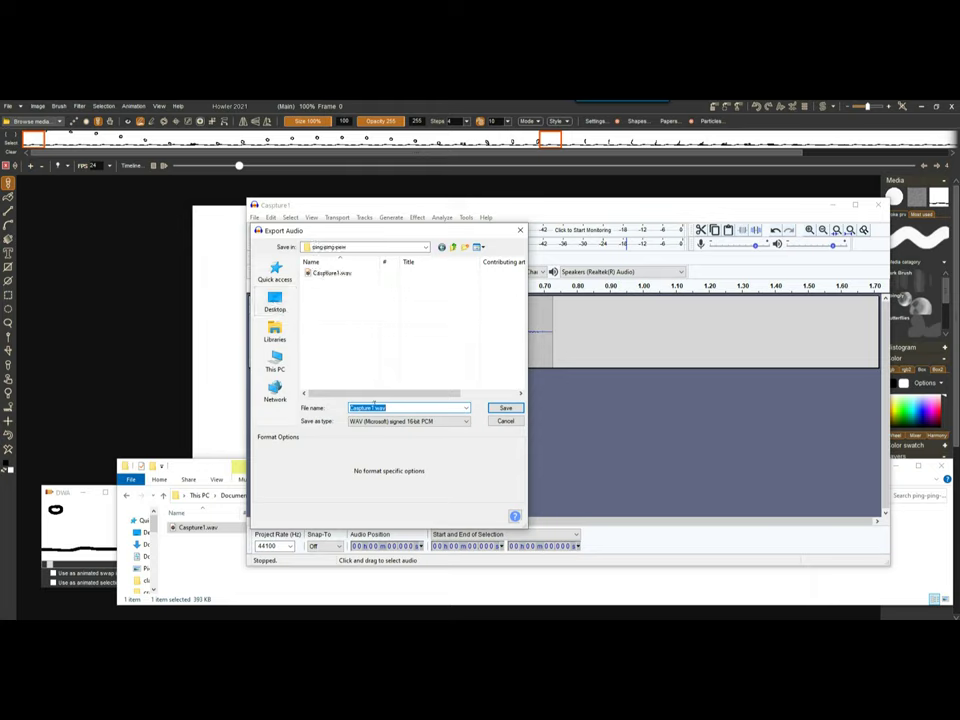
left_click(373, 407)
type("-part3-pew")
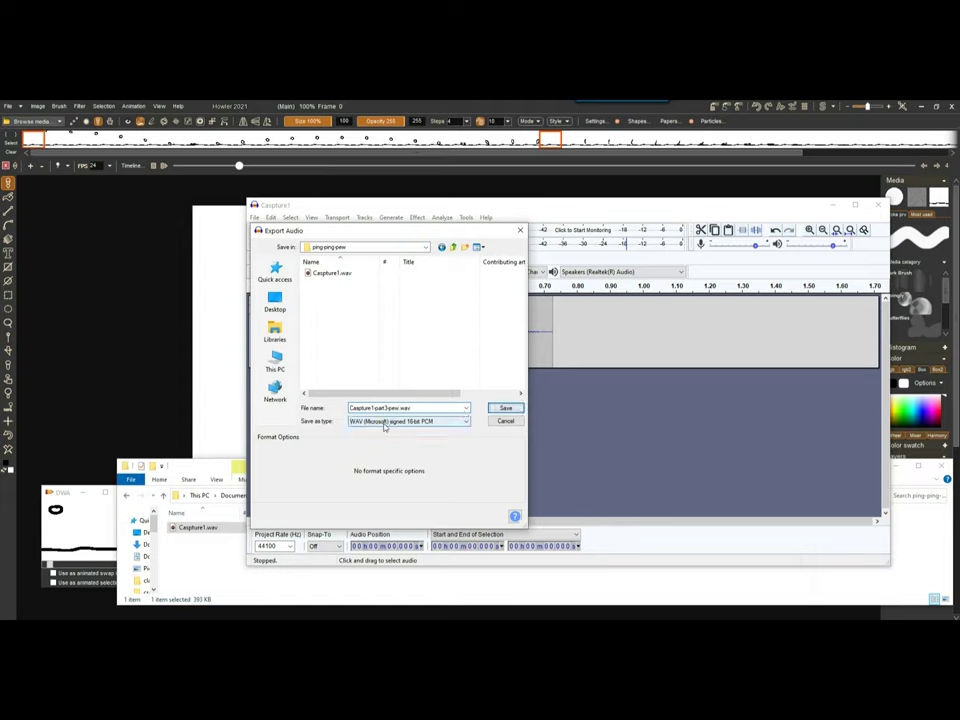
left_click(506, 408)
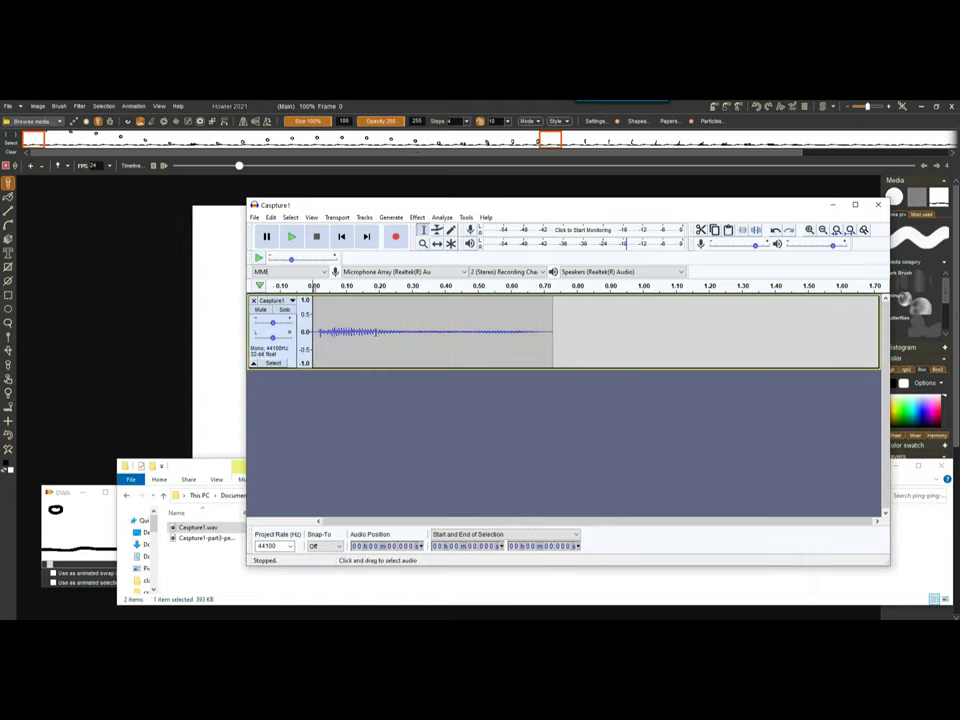
Step: Undo the deletion of the opening sounds and delete the third sound, from 1.135 s to the end
left_click(622, 326)
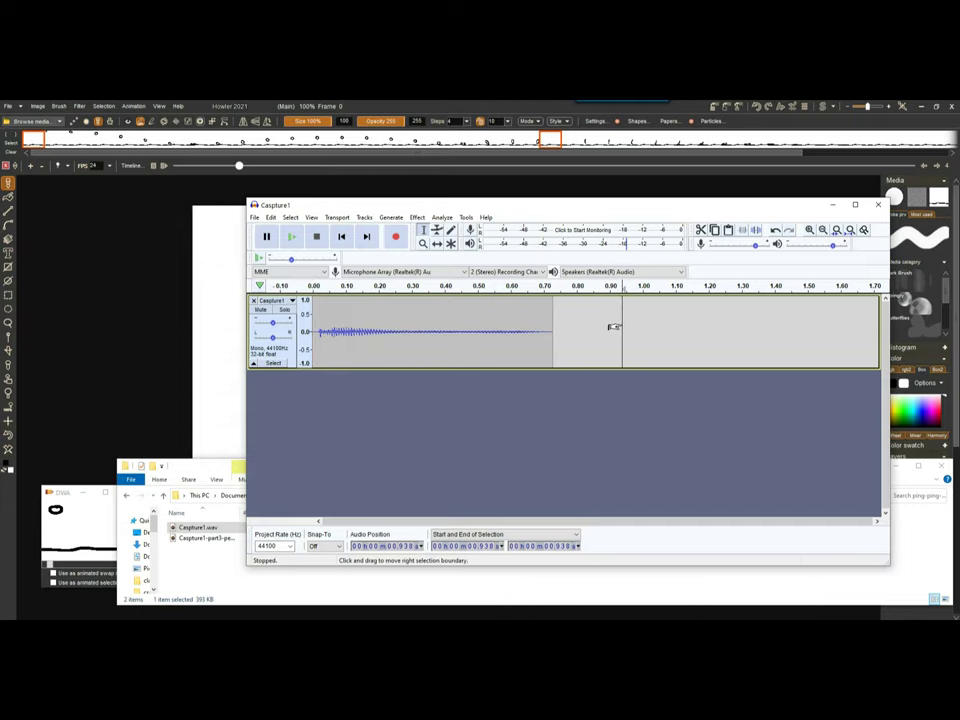
key("ctrl+z")
left_click(707, 334)
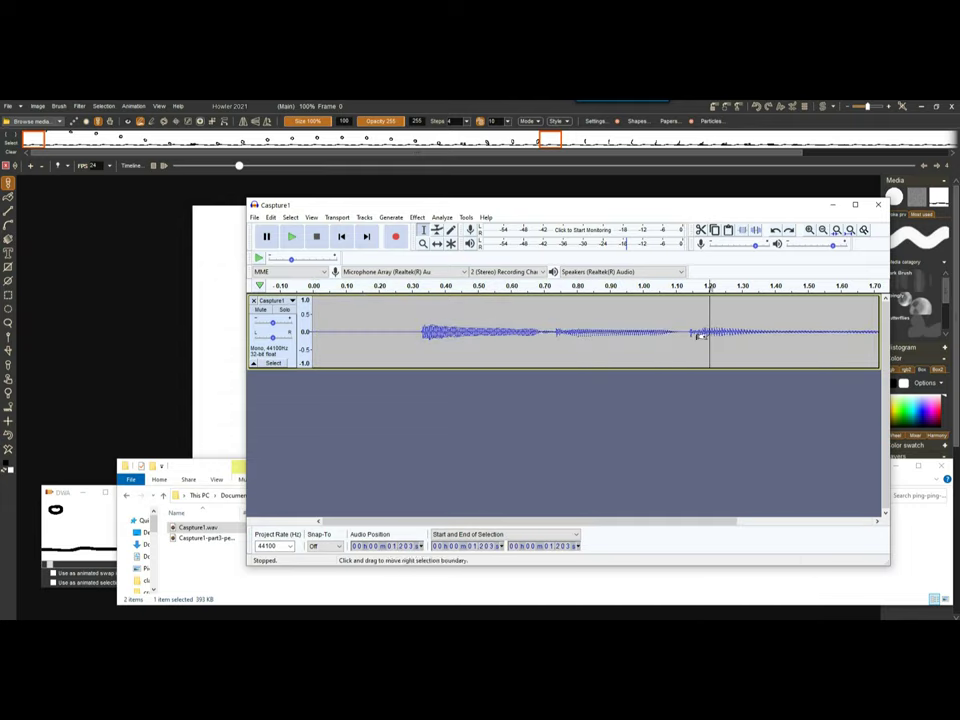
left_click_drag(688, 334, 905, 294)
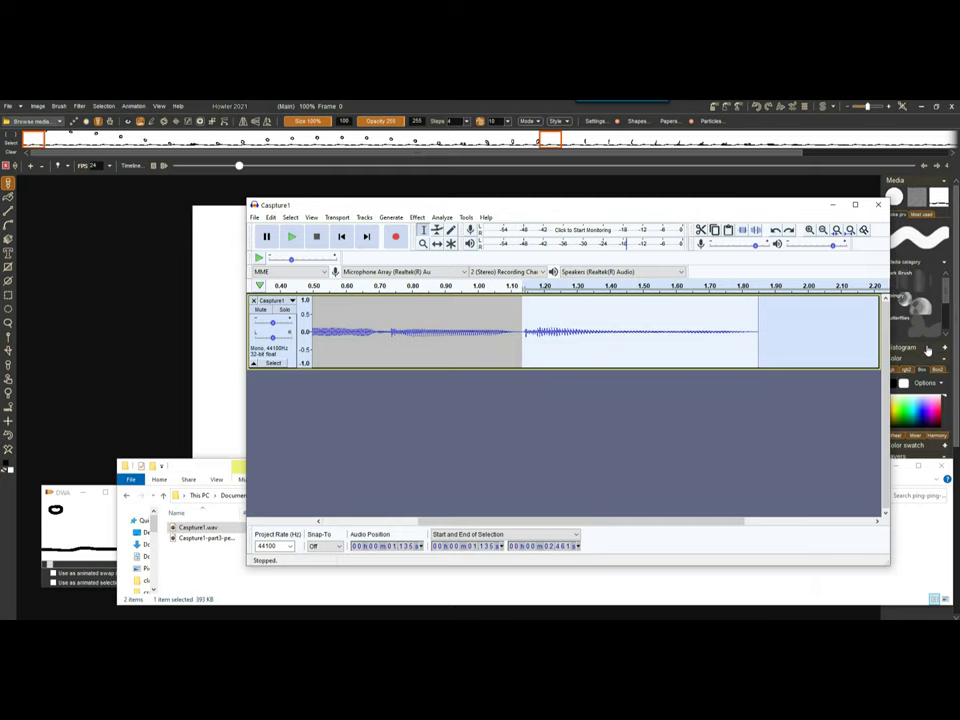
key("Delete")
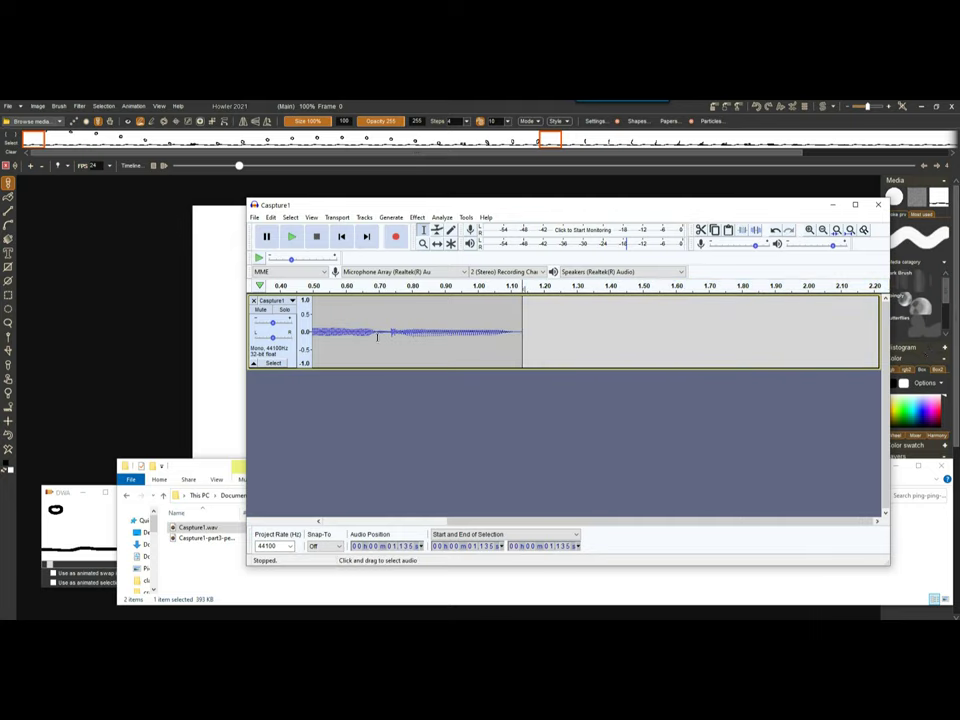
Step: Play the second sound from about 0.7 s, and delete the first 0.729 s of the track ahead of it
left_click(380, 331)
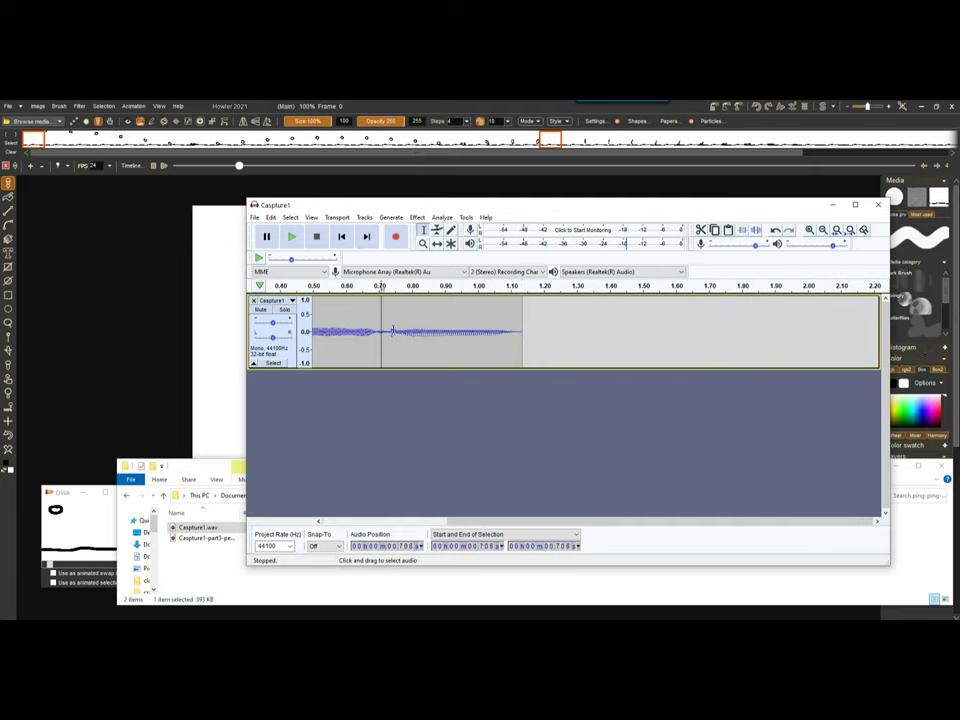
left_click(291, 236)
left_click(415, 306)
left_click_drag(390, 331, 99, 336)
key("Delete")
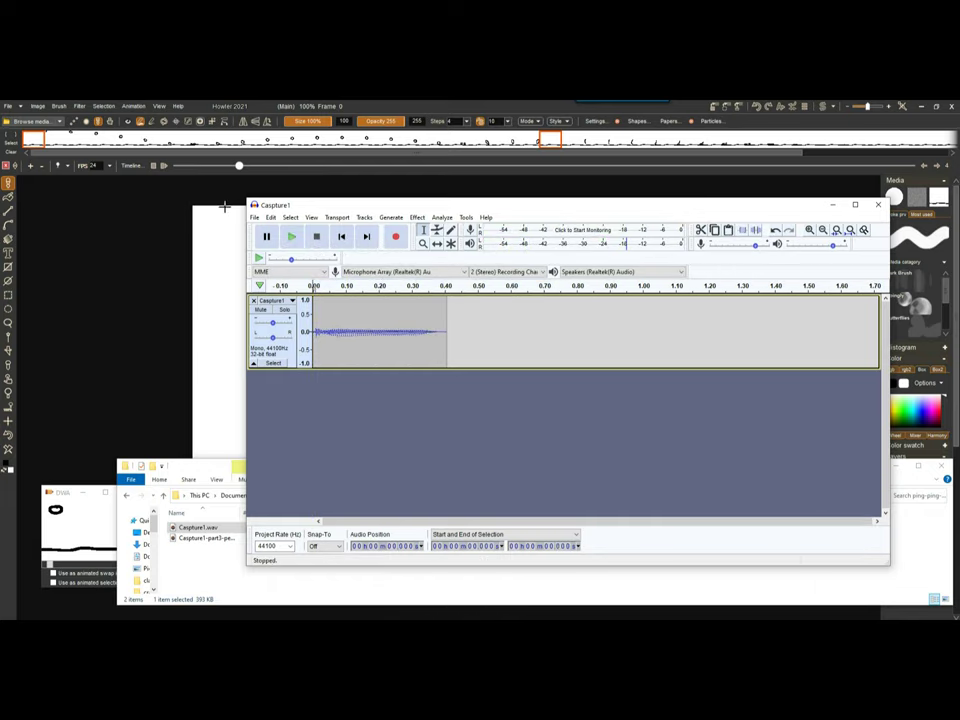
Step: Export the isolated second sound to the same folder as Caspture1-part2-pong.wav, adapting the part3 file's name
left_click(255, 218)
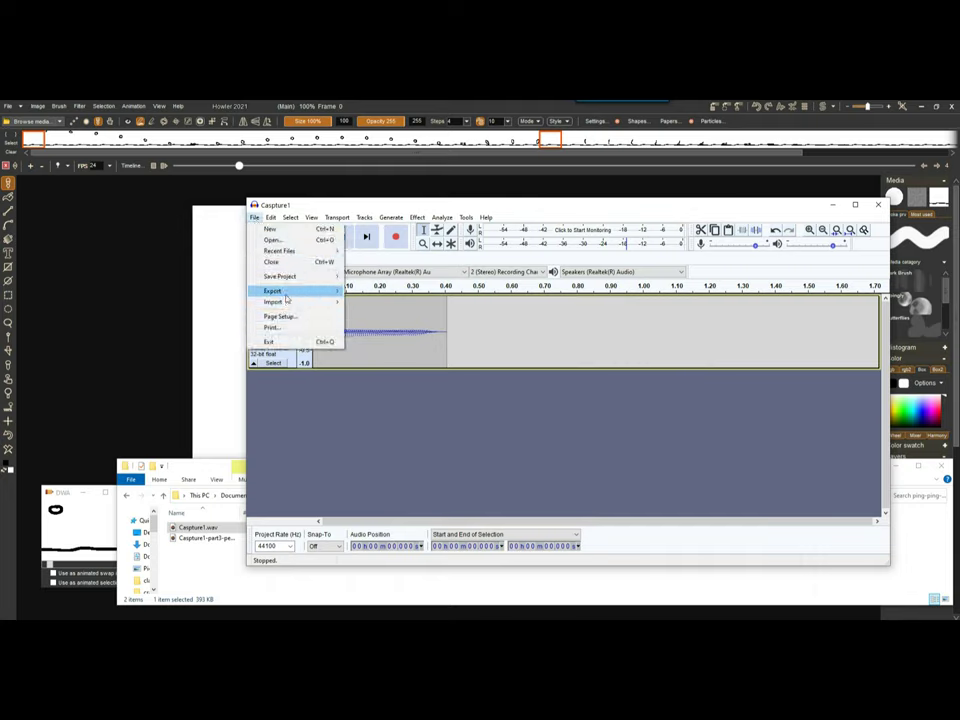
mouse_move(300, 290)
left_click(418, 301)
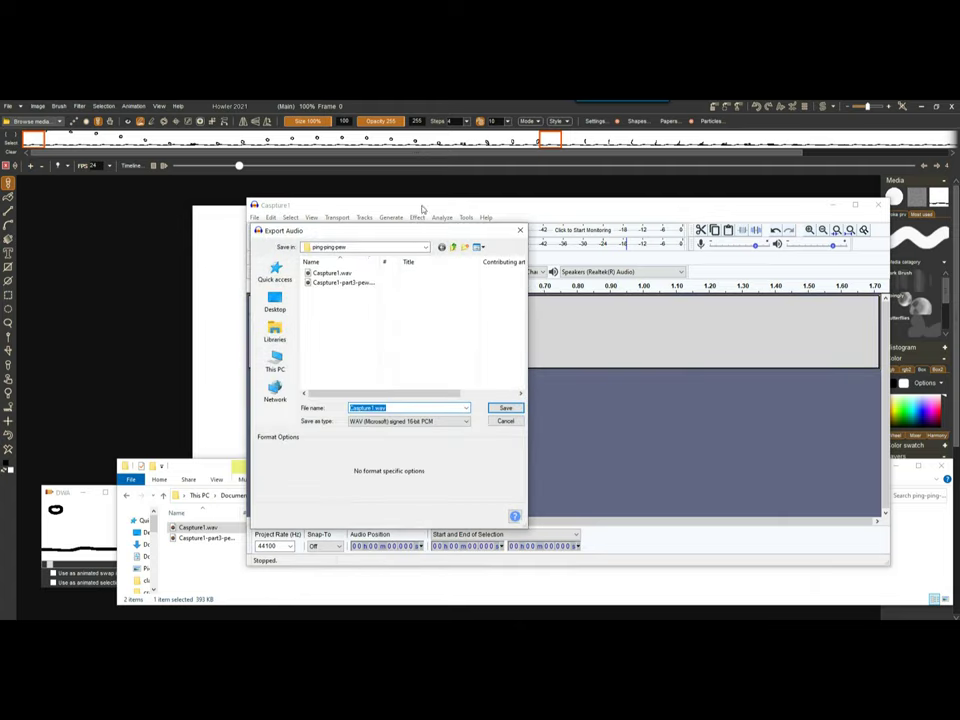
double_click(386, 408)
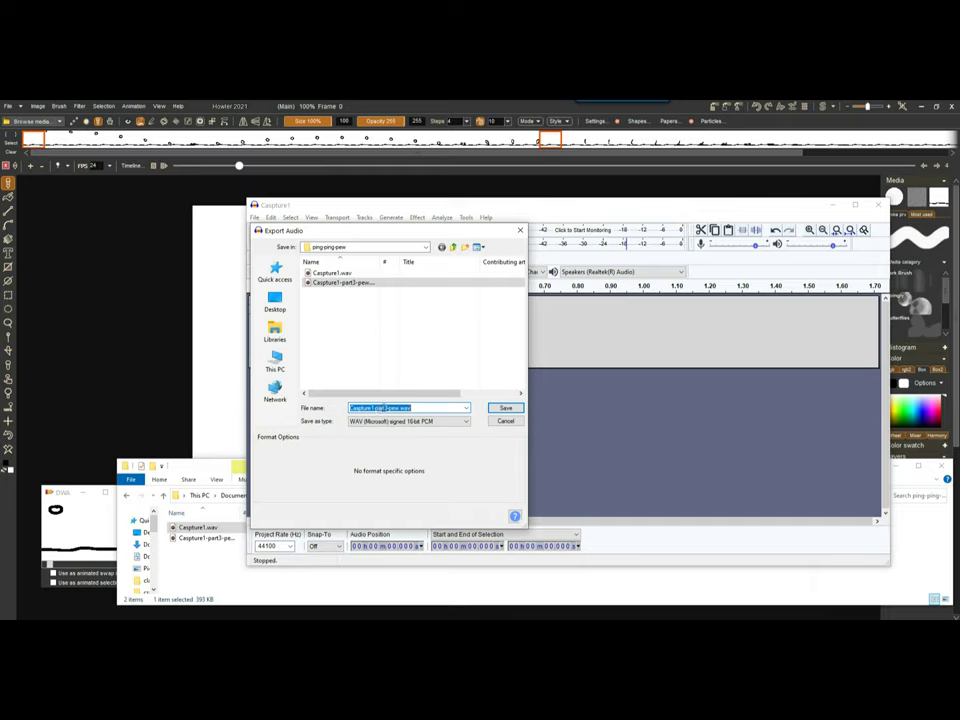
left_click(396, 408)
type("popo")
key("BackSpace")
key("BackSpace")
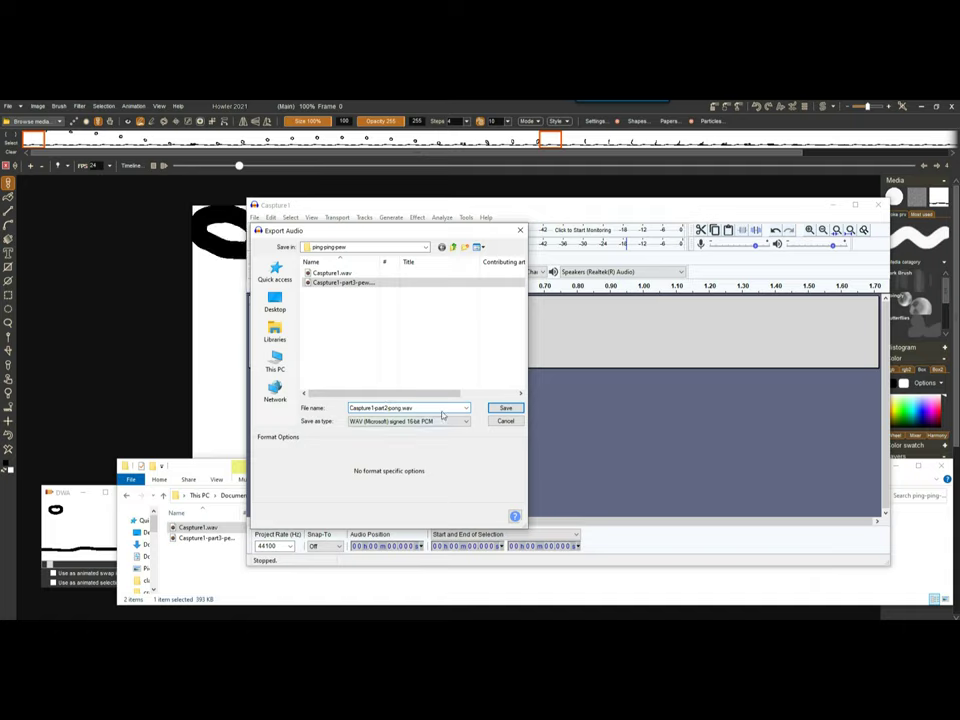
left_click(502, 408)
Step: Undo the deletion of the first sound and delete the second sound, from 0.726 s to the end
left_click(482, 319)
key("ctrl+z")
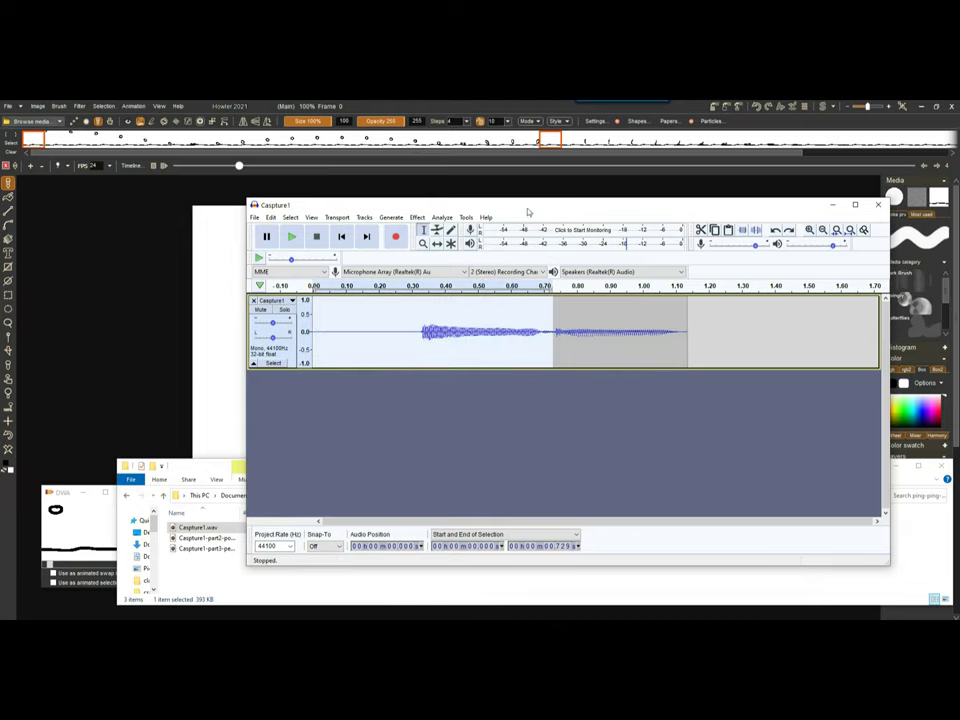
left_click_drag(542, 207, 442, 191)
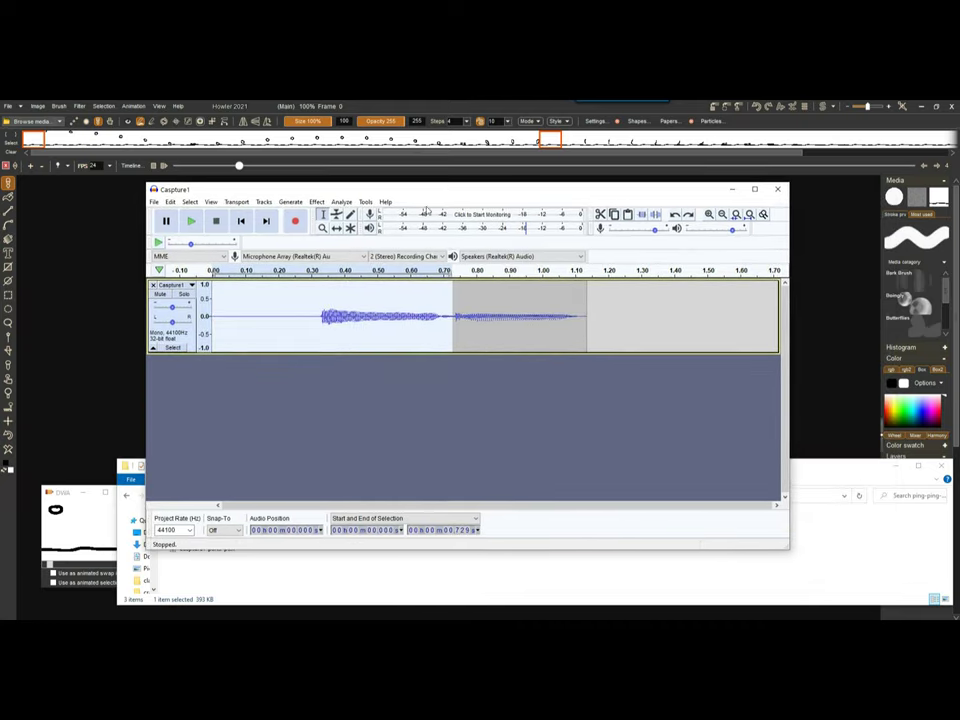
left_click(487, 324)
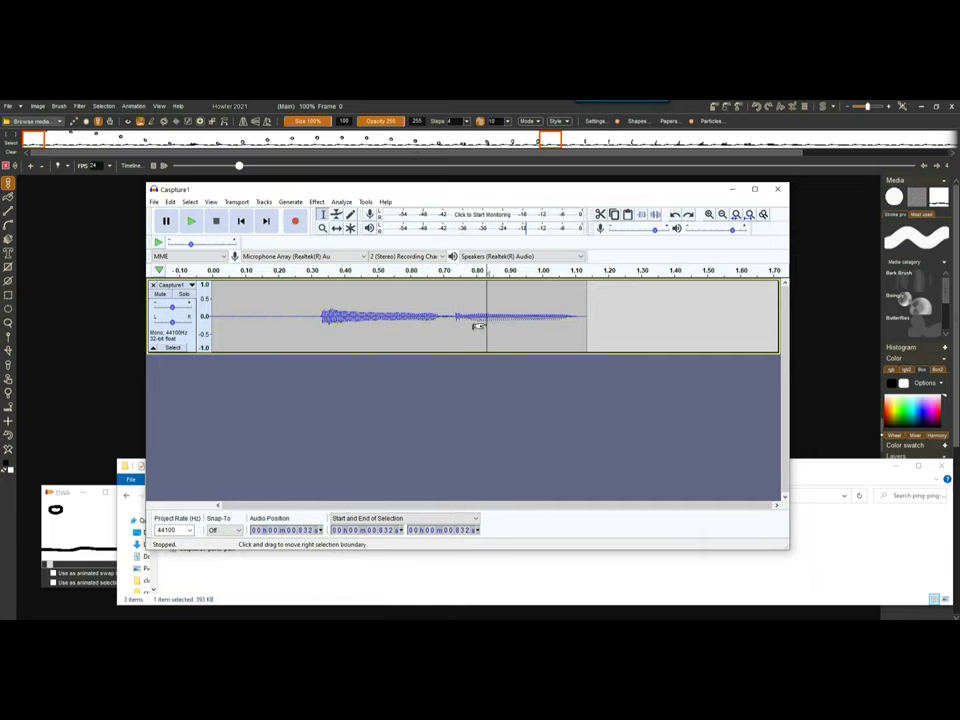
left_click_drag(452, 316, 653, 317)
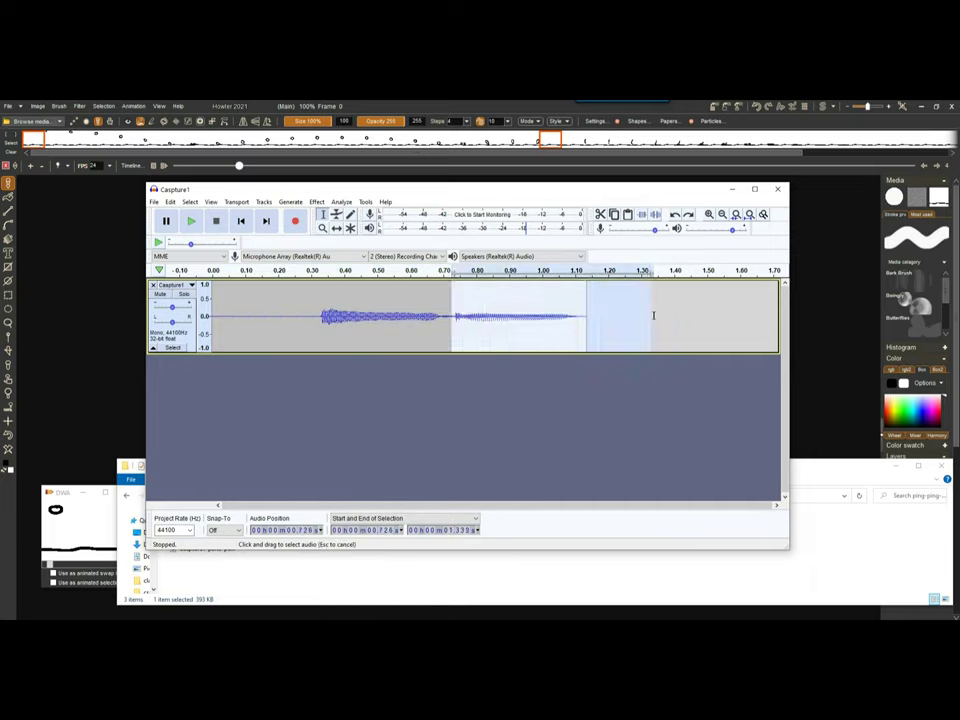
key("Delete")
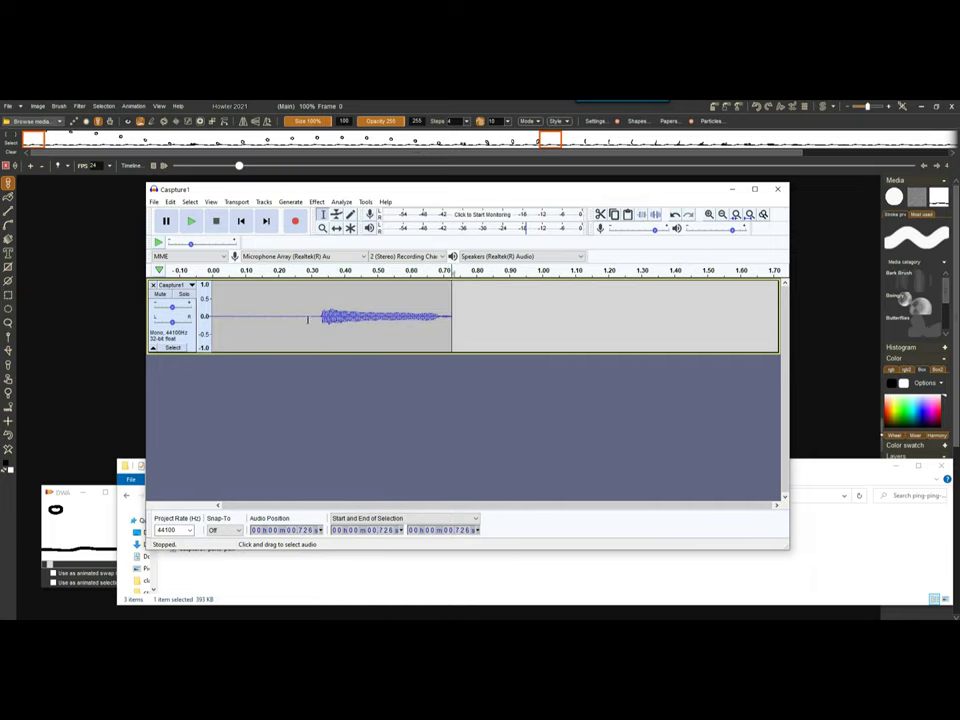
Step: Delete the 0.326 s of silence before the first sound and play the trimmed clip
left_click_drag(320, 316, 210, 316)
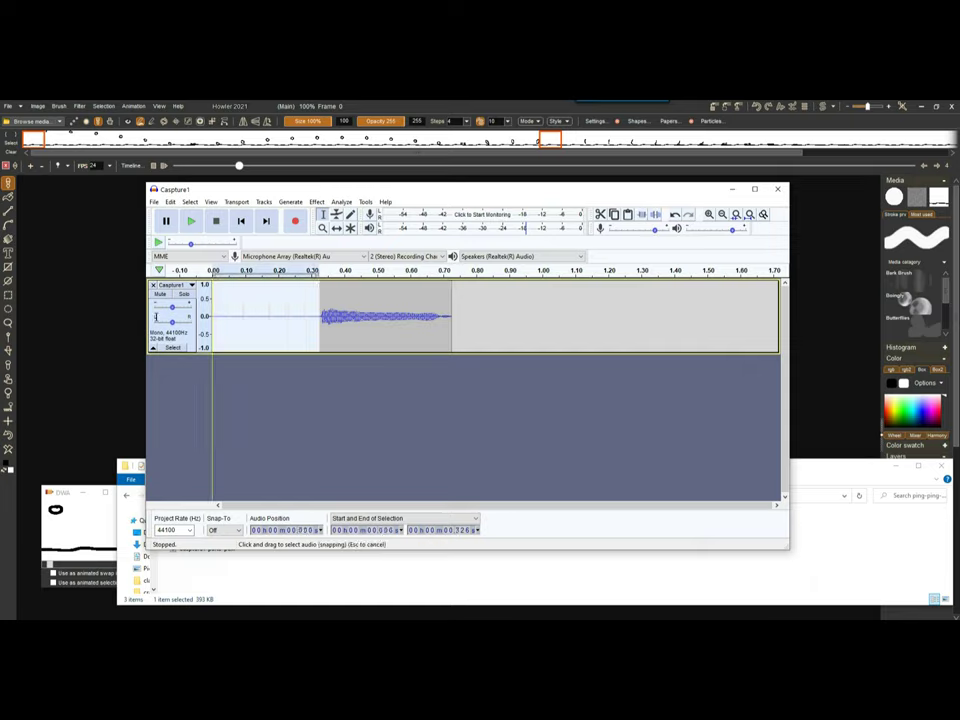
key("Delete")
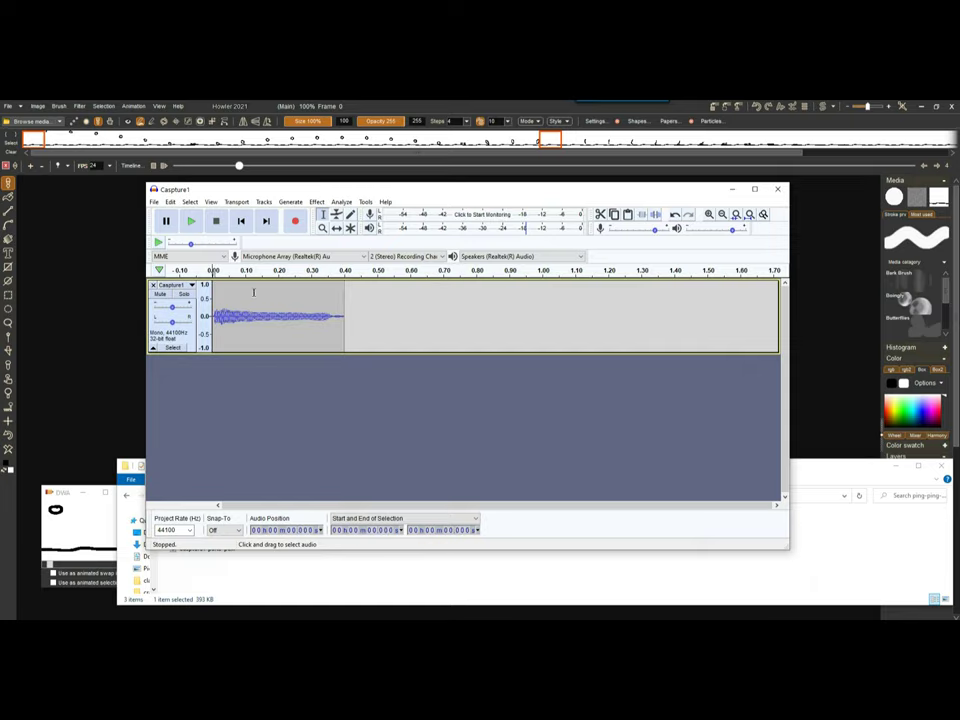
left_click(191, 220)
left_click(191, 220)
Step: Export the first sound as Caspture1-part1-ping.wav and close the project without saving it
left_click(154, 202)
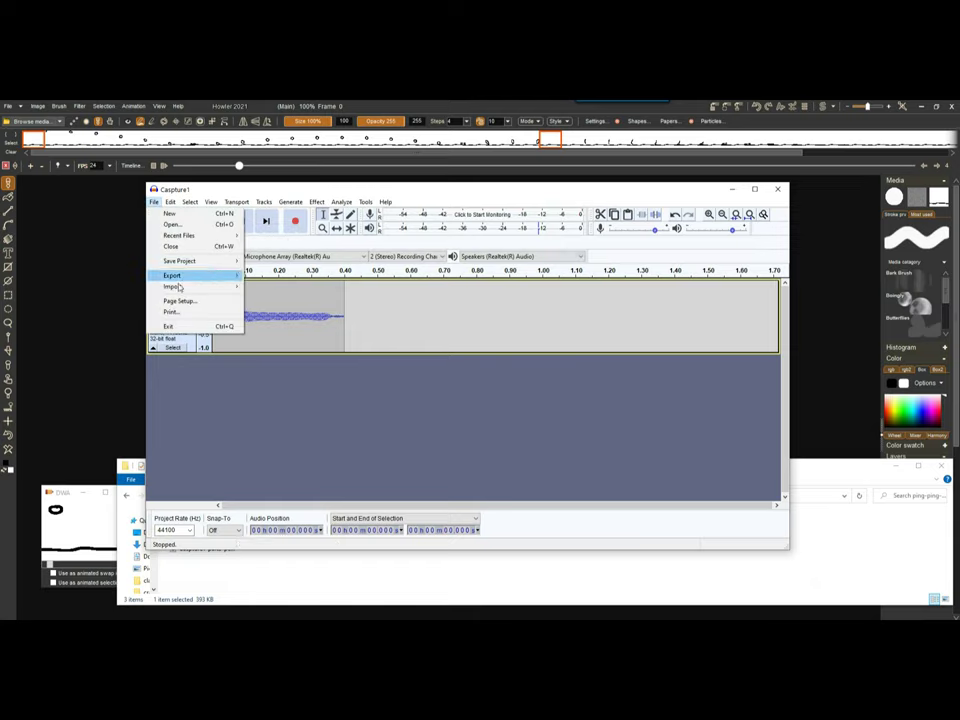
mouse_move(190, 290)
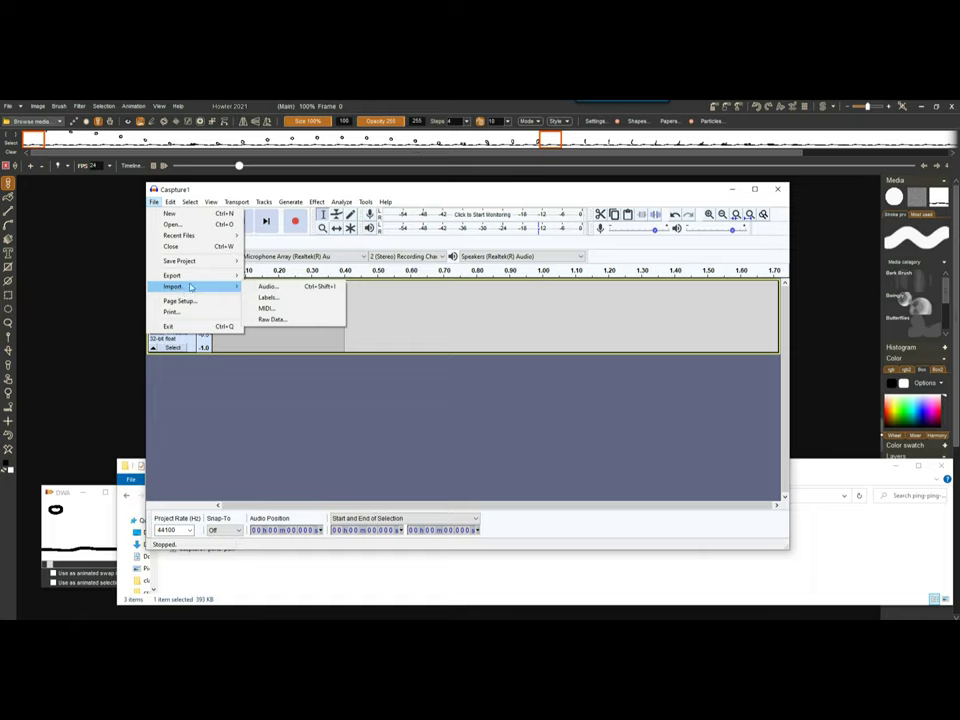
mouse_move(220, 275)
left_click(285, 286)
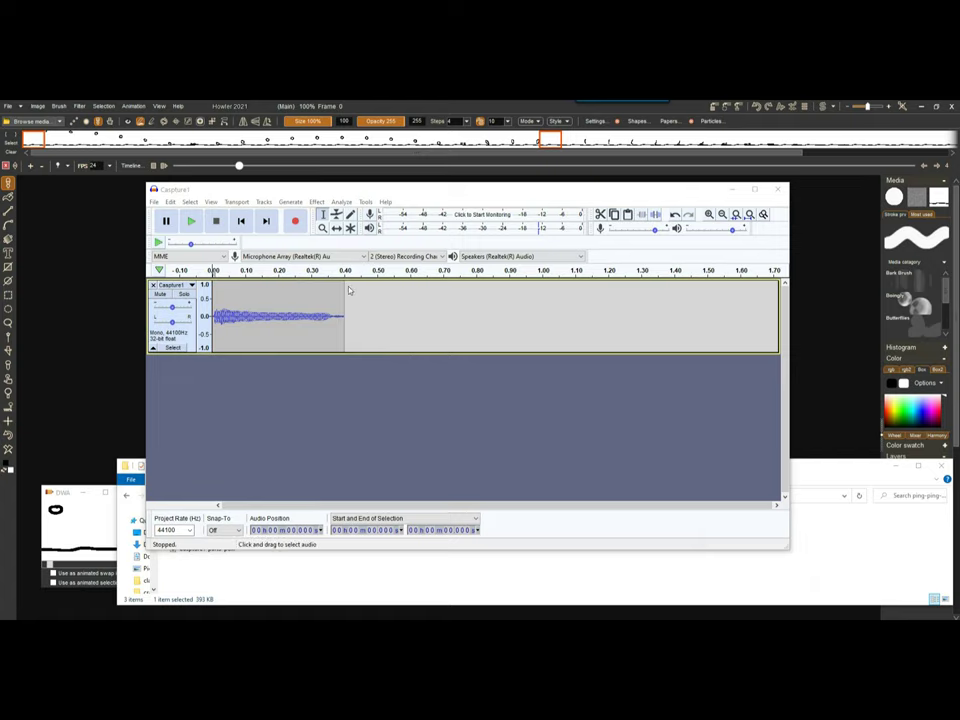
left_click(251, 268)
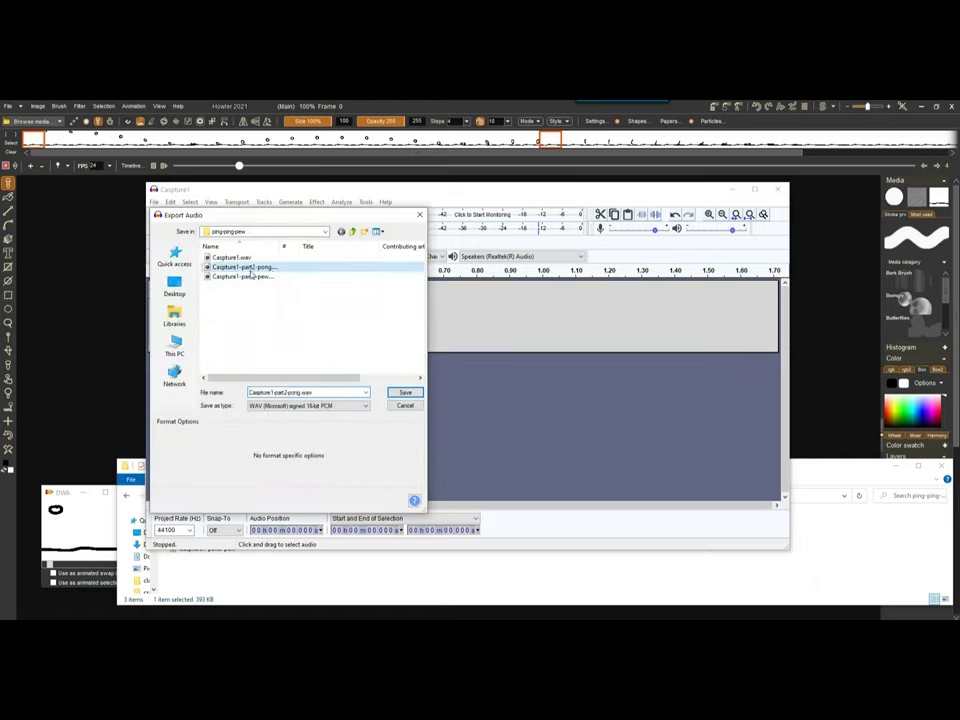
left_click(296, 392)
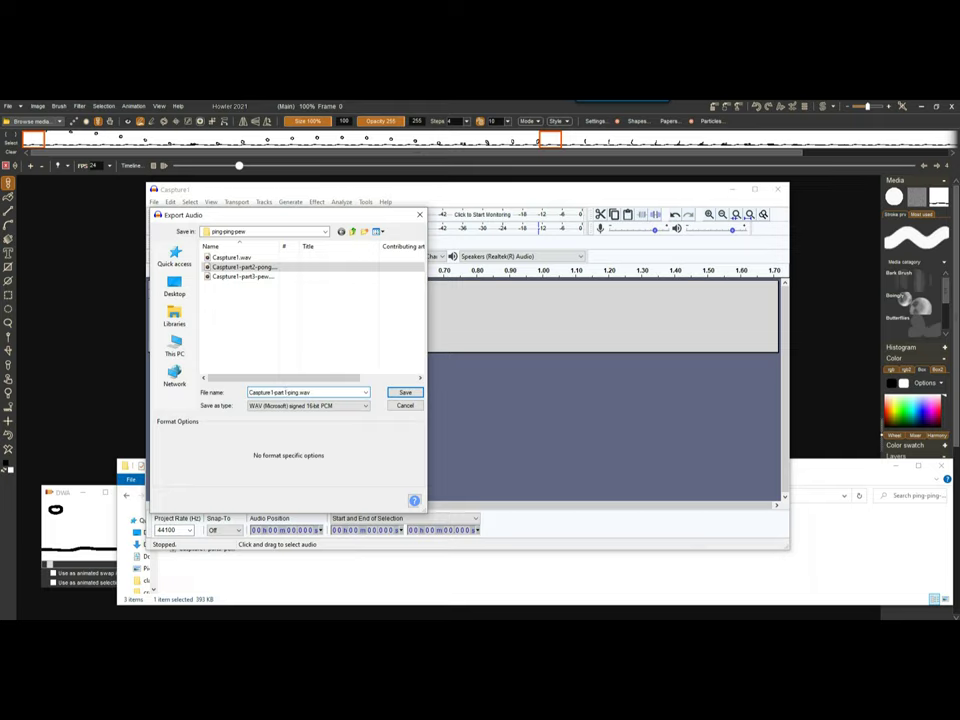
left_click(401, 392)
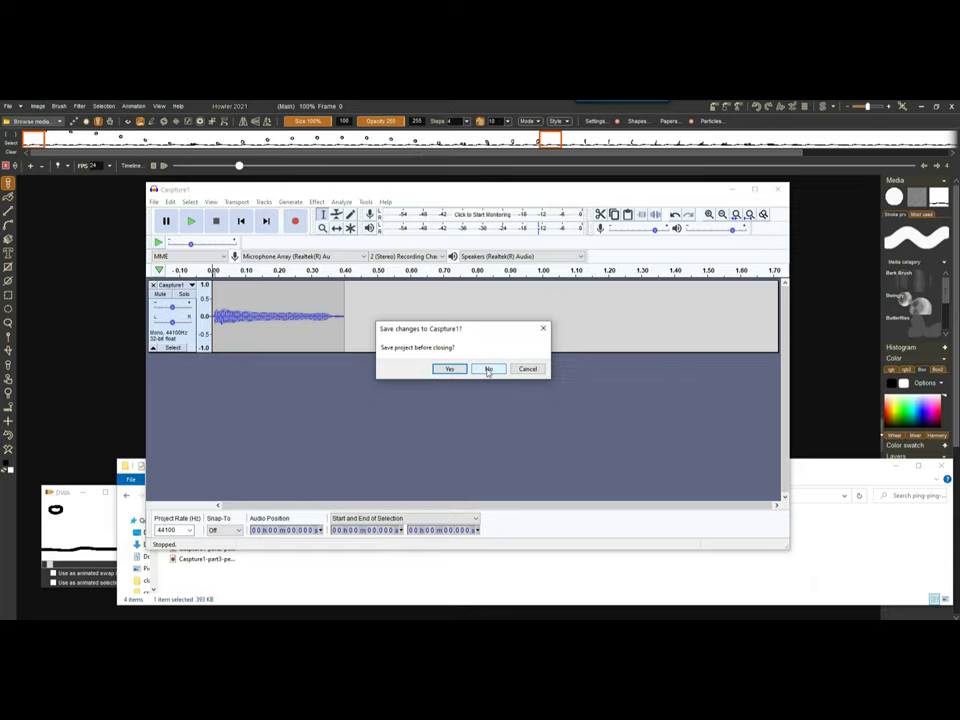
left_click(488, 370)
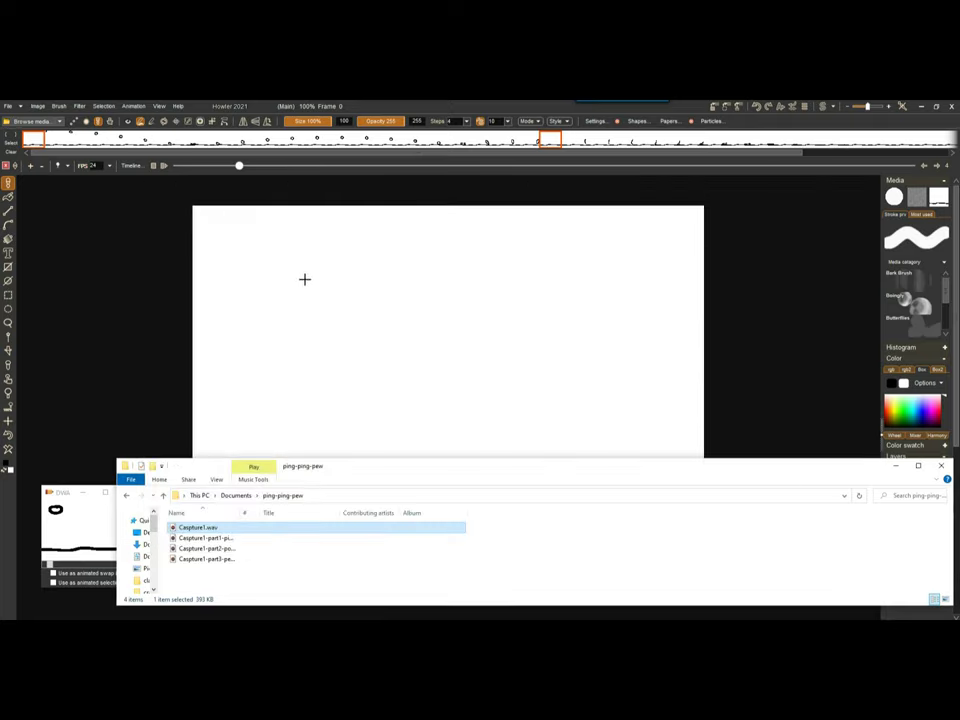
Step: Check the three exported clips in the ping-ping-pew folder, and shrink and move its window to uncover most of the canvas
left_click(210, 538)
left_click(212, 548)
left_click(221, 560)
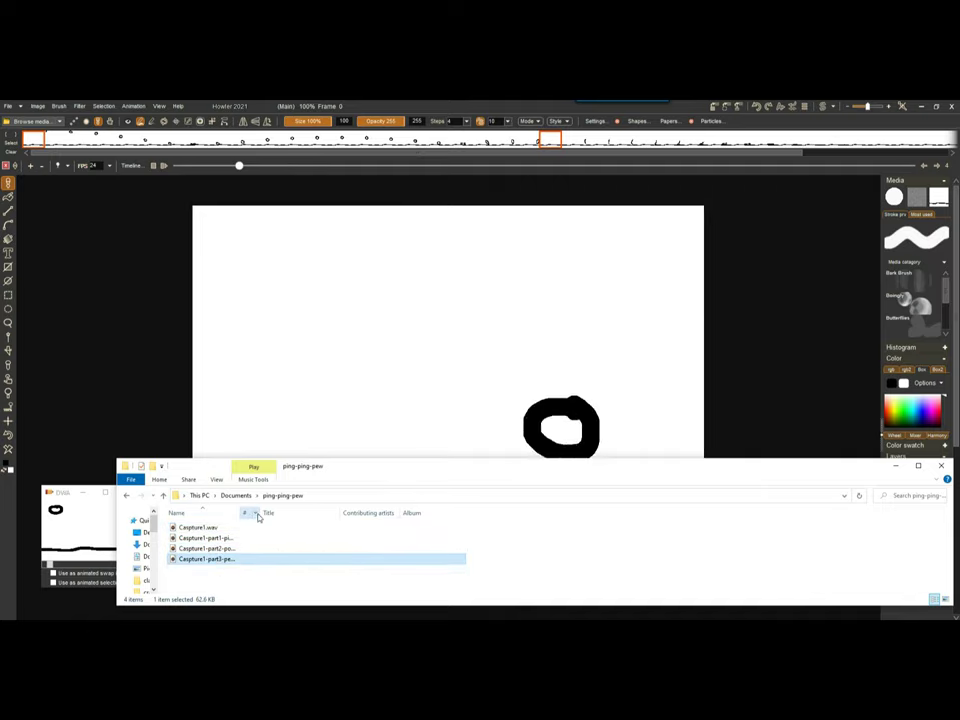
left_click_drag(261, 513, 368, 511)
mouse_move(340, 467)
left_mouse_down()
mouse_move(347, 461)
mouse_move(317, 339)
mouse_move(299, 490)
mouse_move(313, 298)
left_mouse_up()
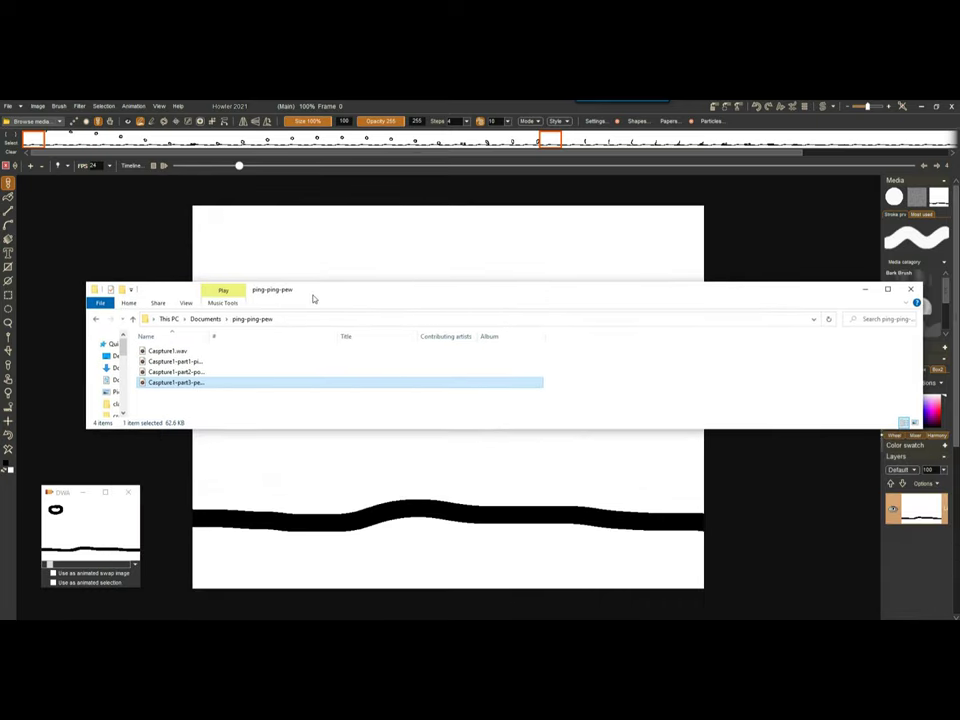
left_click_drag(88, 283, 451, 270)
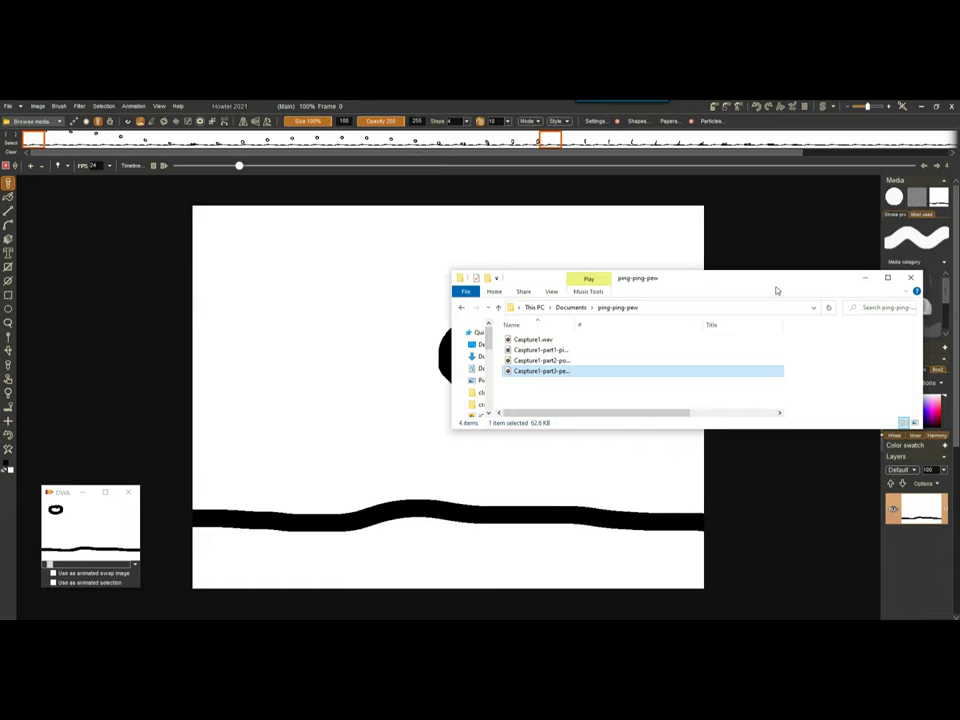
left_click_drag(716, 281, 720, 450)
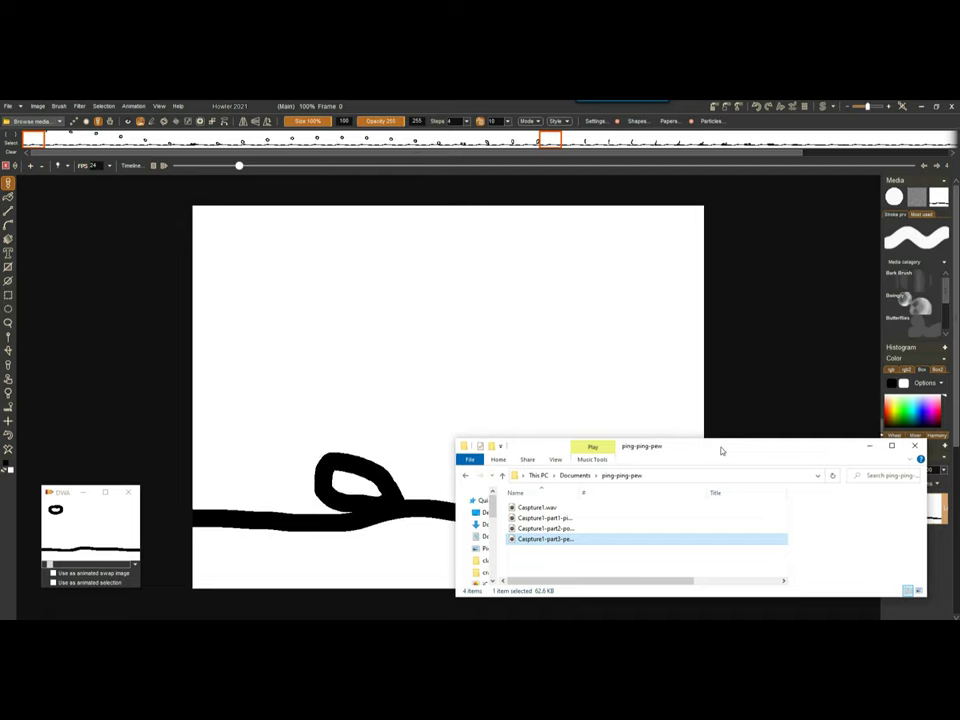
mouse_move(721, 451)
left_mouse_down()
mouse_move(714, 416)
mouse_move(724, 420)
mouse_move(725, 448)
left_mouse_up()
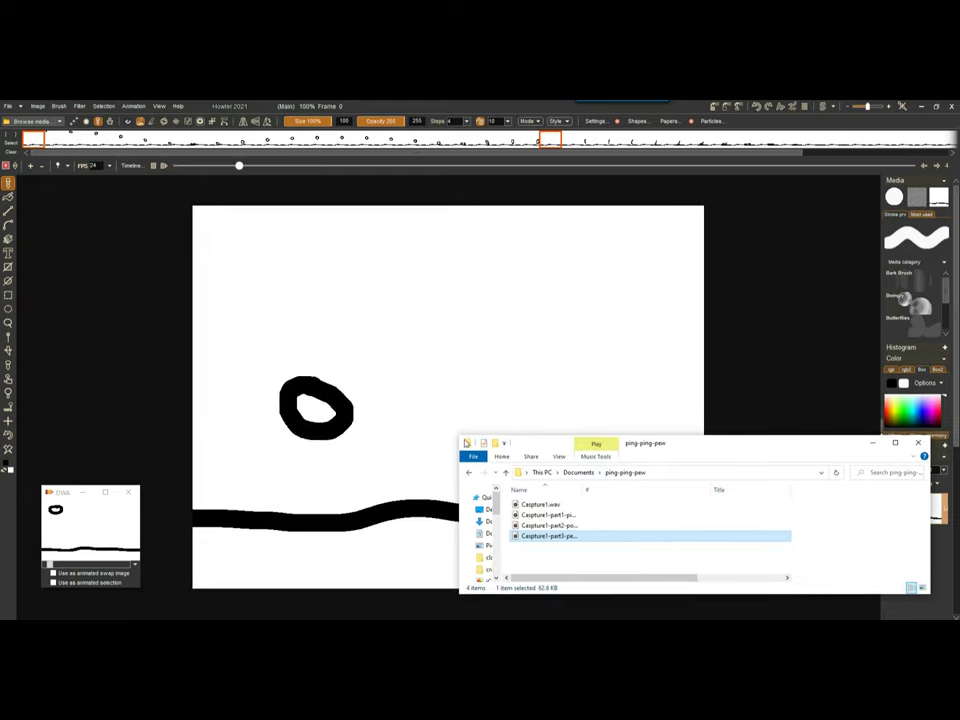
left_click_drag(481, 433, 626, 423)
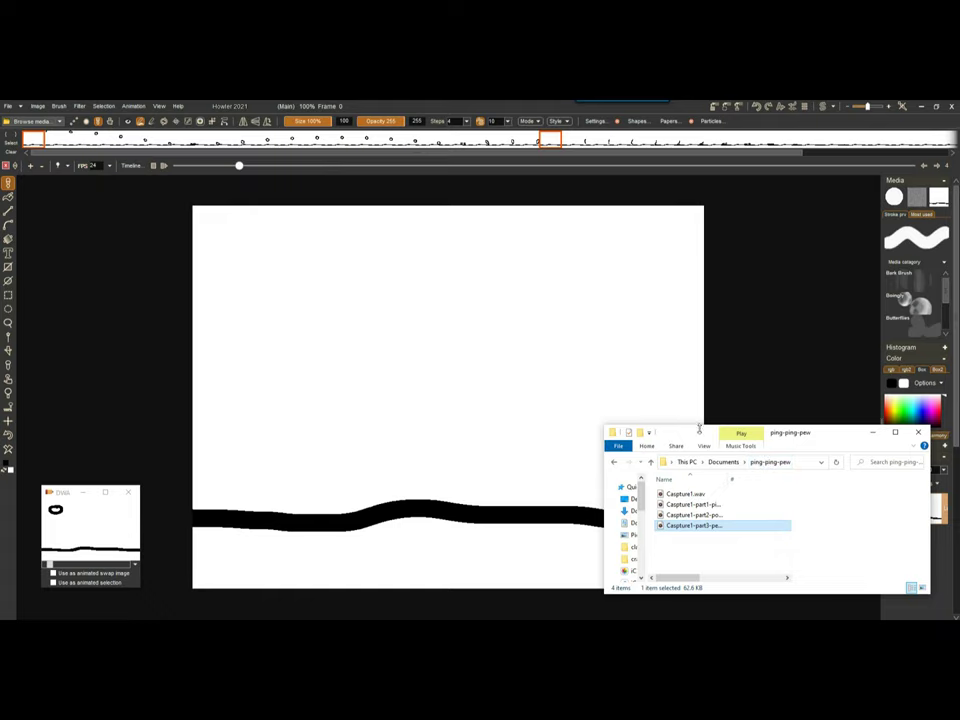
Step: Find the frame where the ball first hits the ground, frame 7, and insert Caspture1-part1-ping.wav from the ping-ping-pew folder there
left_click(195, 139)
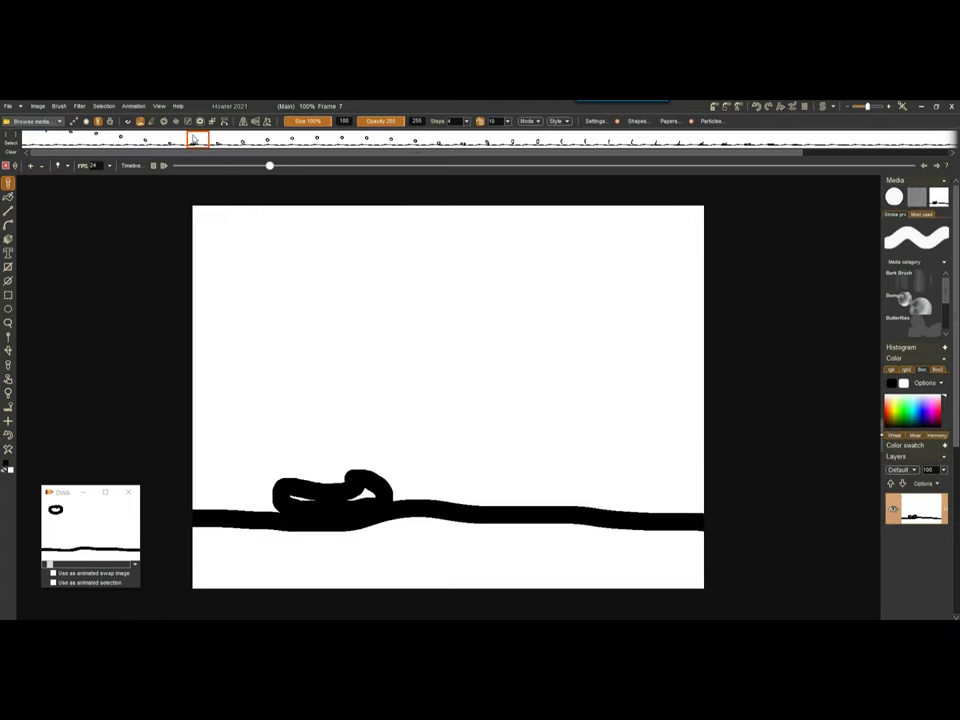
left_click(199, 140)
left_click(174, 140)
left_click(151, 140)
left_click(172, 140)
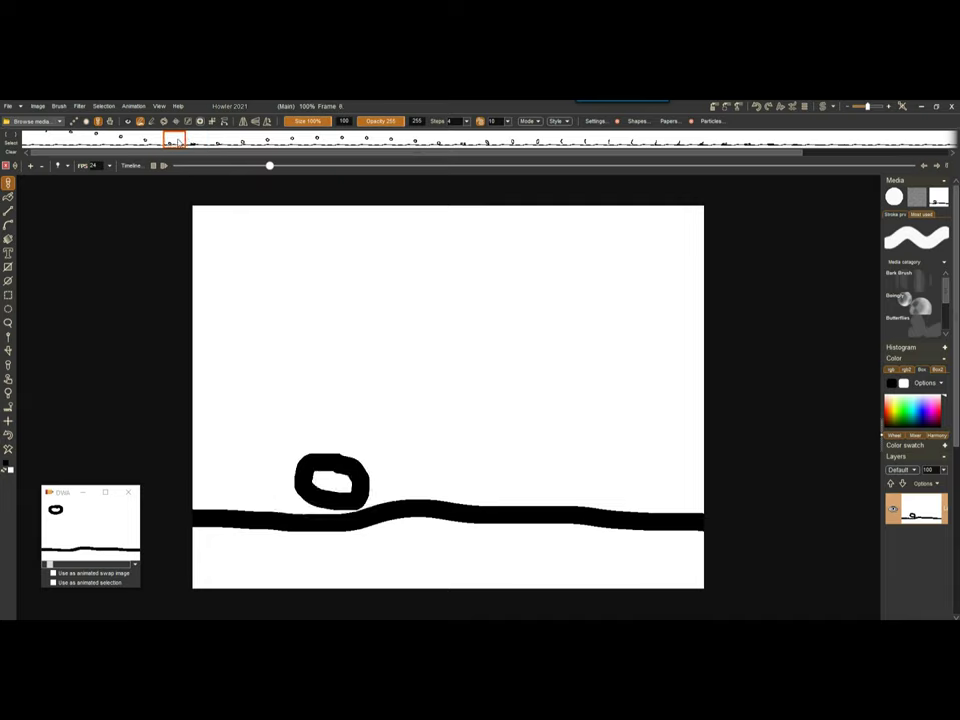
left_click(198, 140)
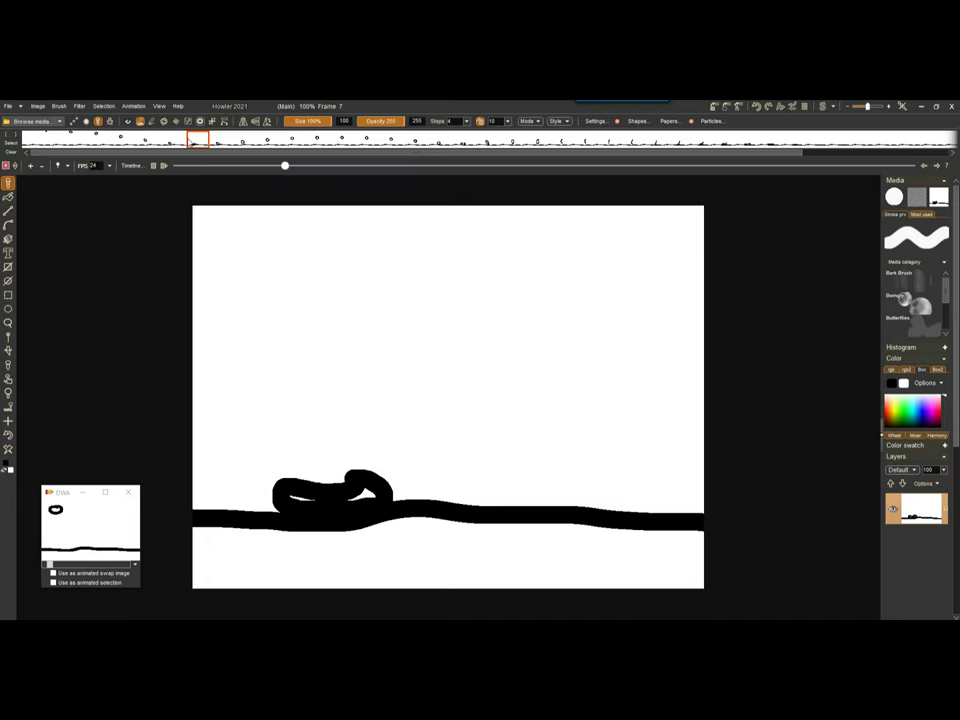
right_click(192, 139)
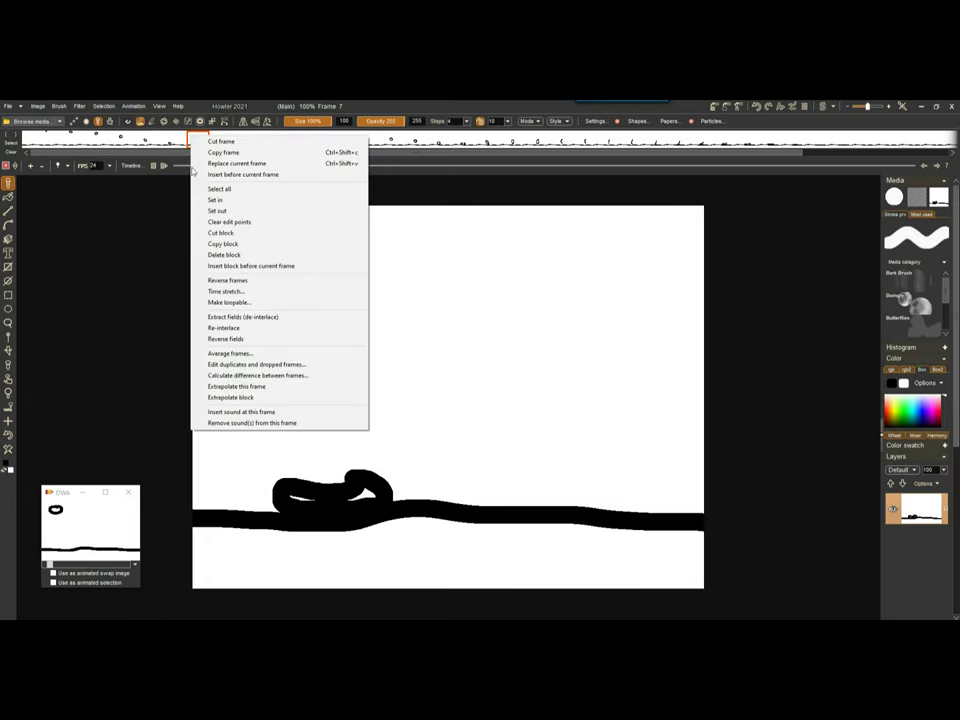
left_click(237, 413)
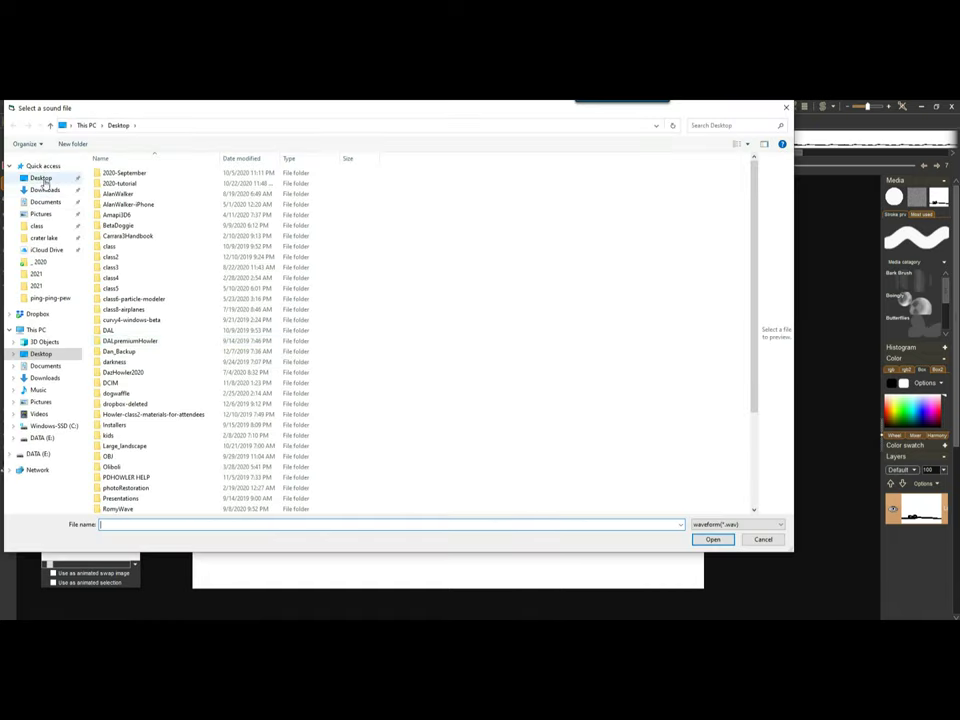
left_click(50, 298)
left_click(150, 184)
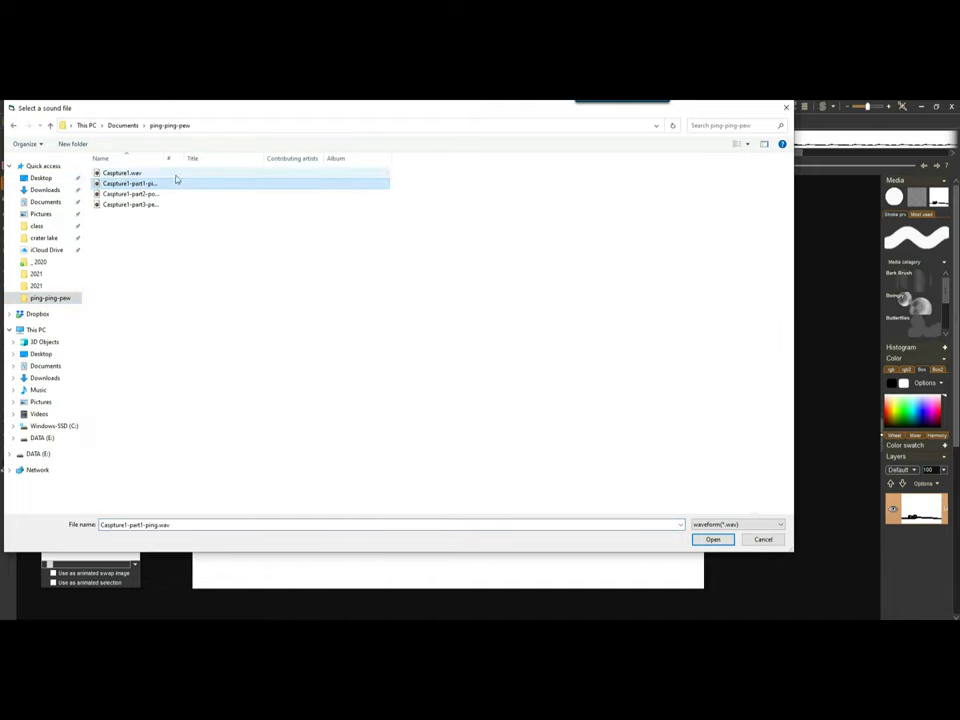
left_click_drag(165, 158, 266, 157)
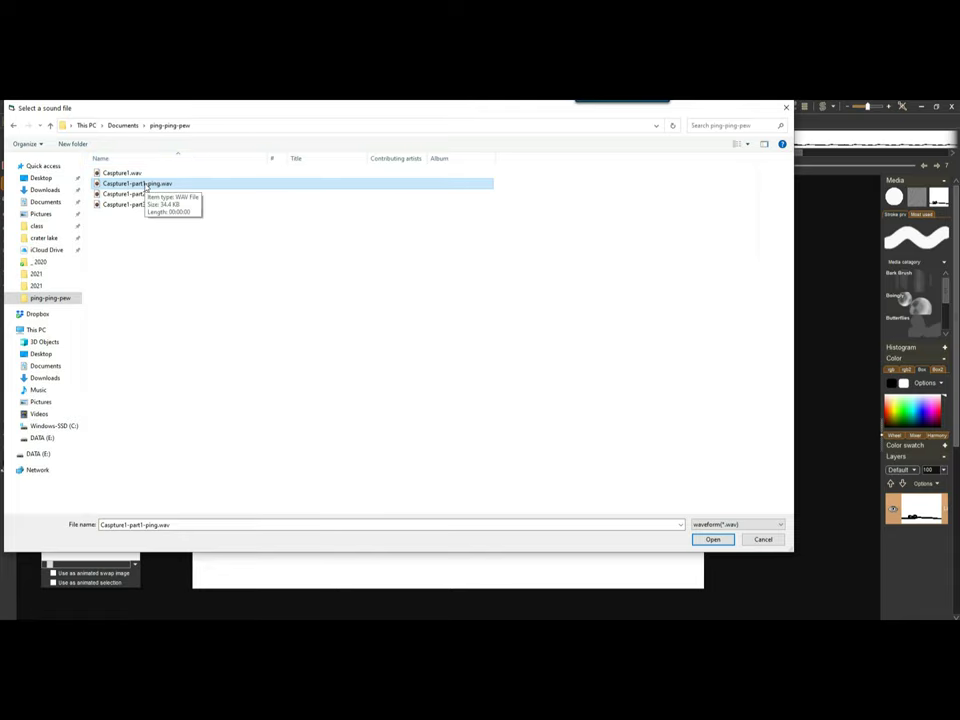
double_click(146, 185)
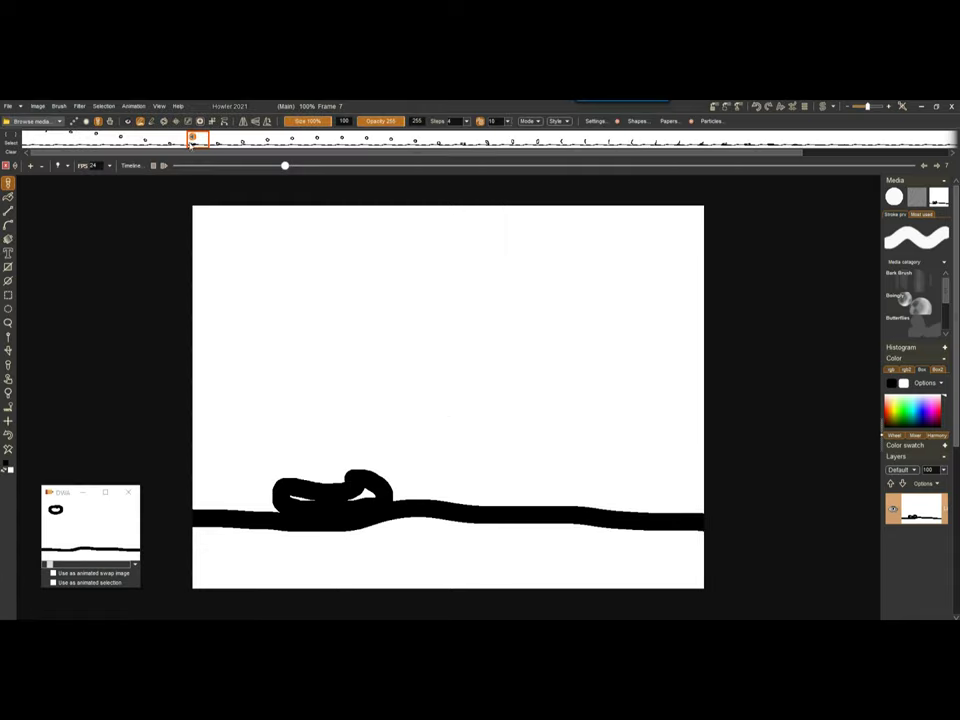
Step: Insert the sound Caspture1-part2-pong.wav at frame 17, where the ball lands the second time
left_click_drag(285, 165, 438, 167)
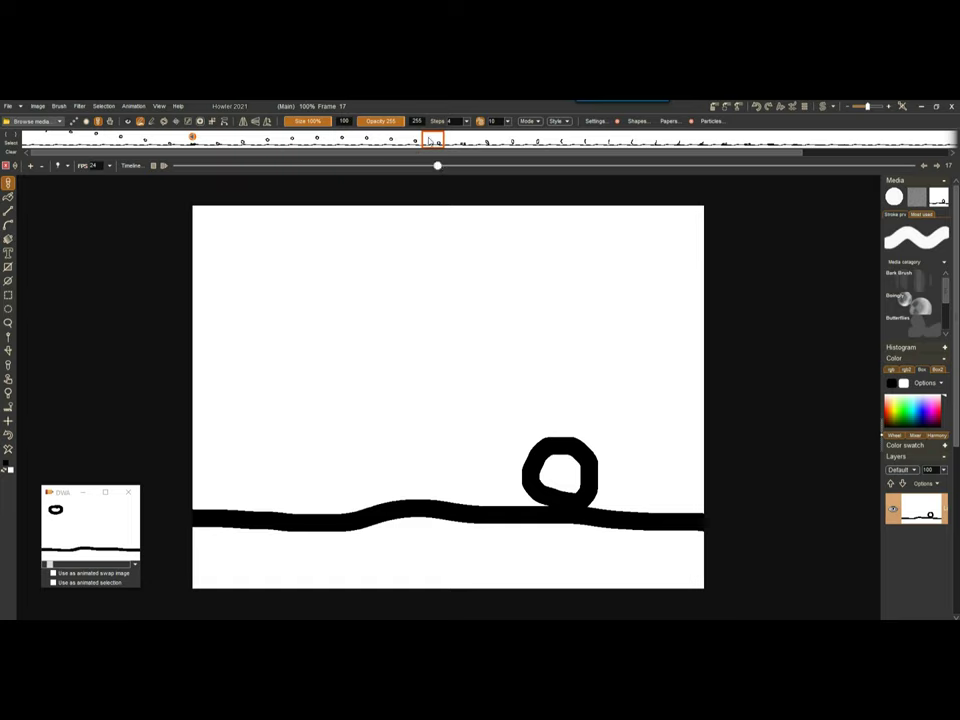
right_click(429, 140)
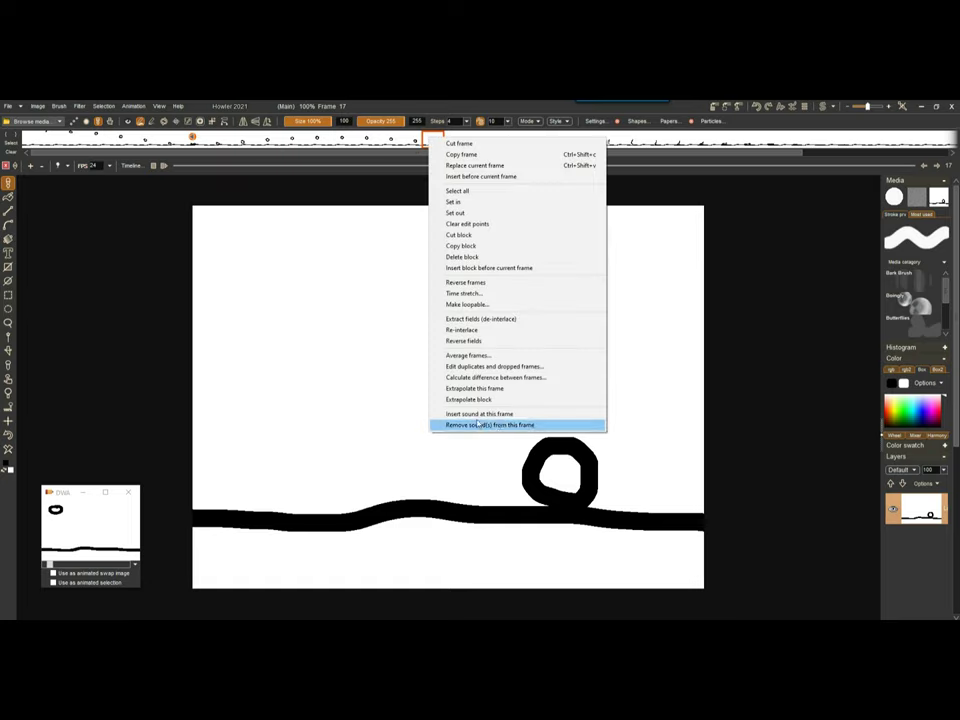
left_click(528, 414)
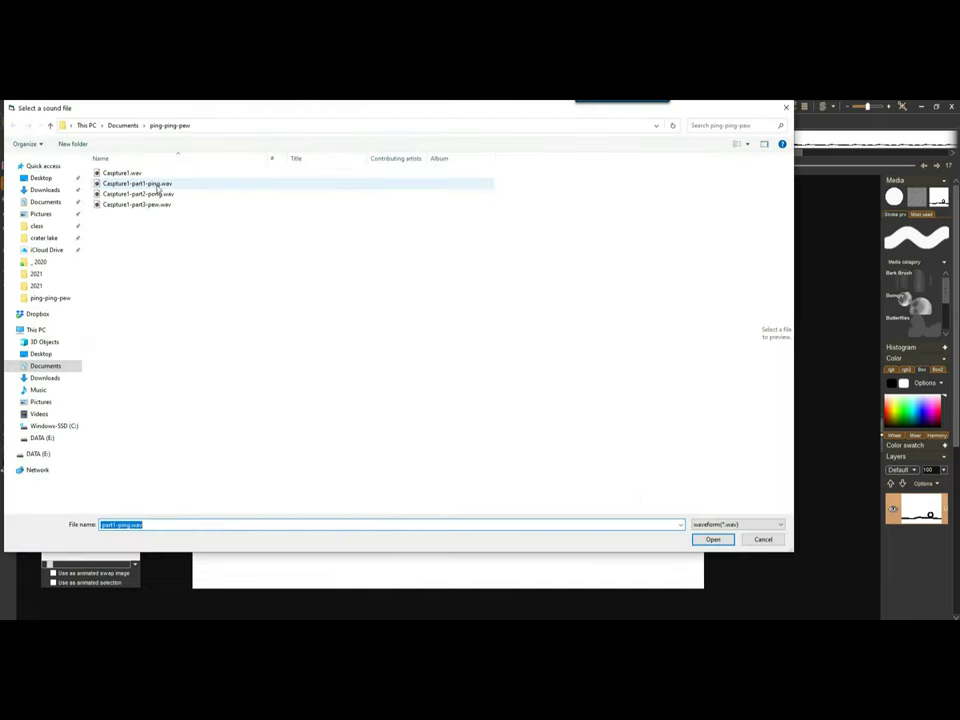
left_click(150, 194)
left_click(713, 540)
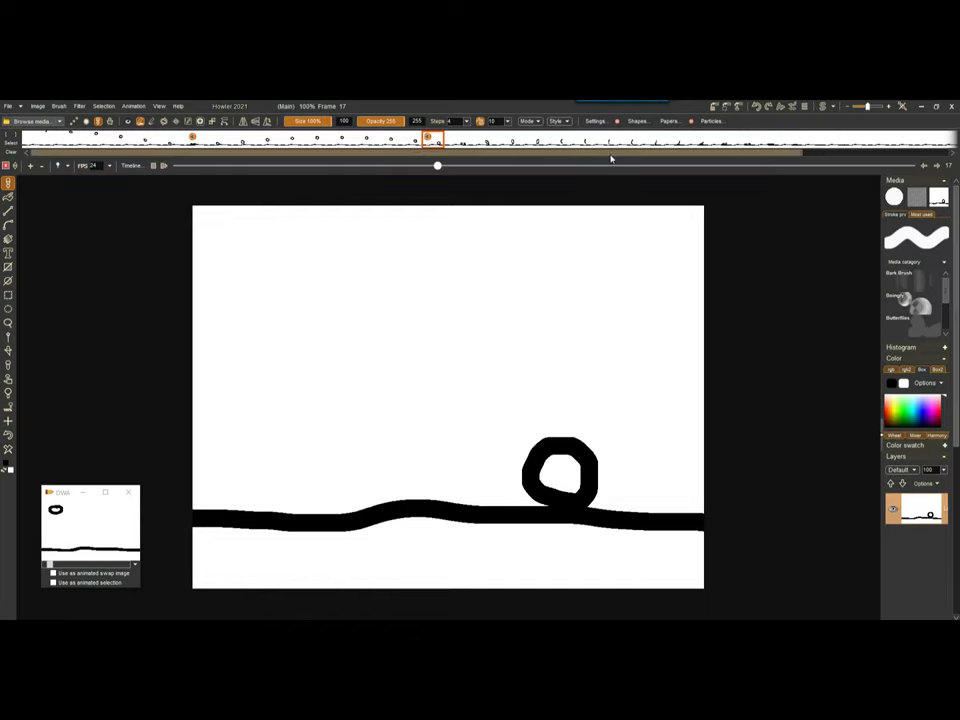
Step: Insert the sound Caspture1-part3-pew.wav at frame 24, where the ball is leaving the picture
mouse_move(474, 143)
left_mouse_down()
mouse_move(722, 140)
mouse_move(505, 139)
mouse_move(522, 136)
left_mouse_up()
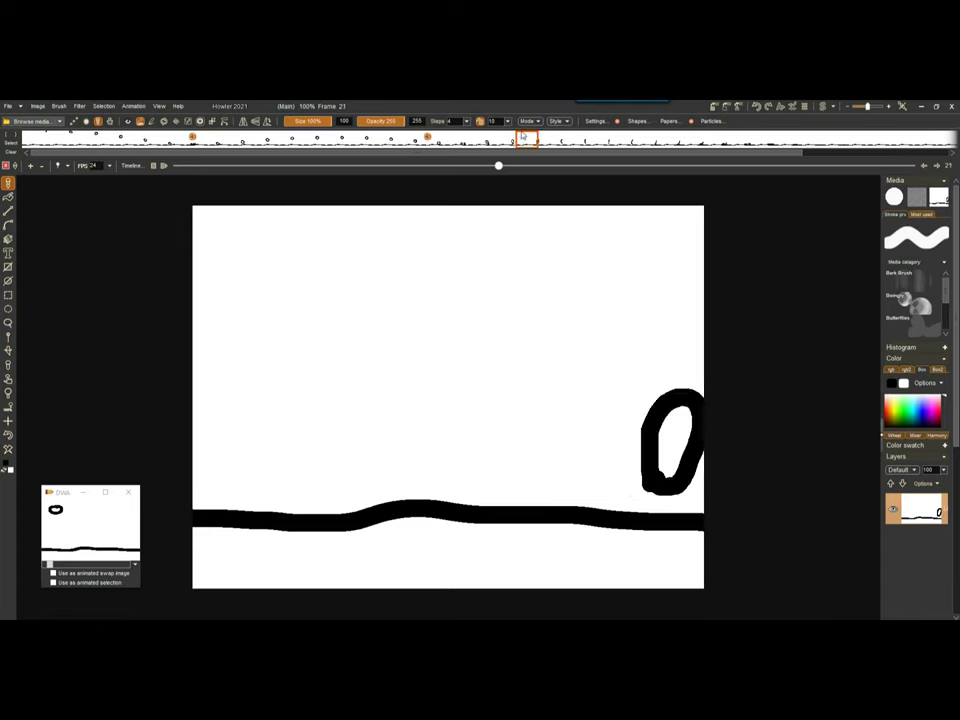
mouse_move(525, 141)
left_mouse_down()
mouse_move(643, 139)
mouse_move(522, 134)
left_mouse_up()
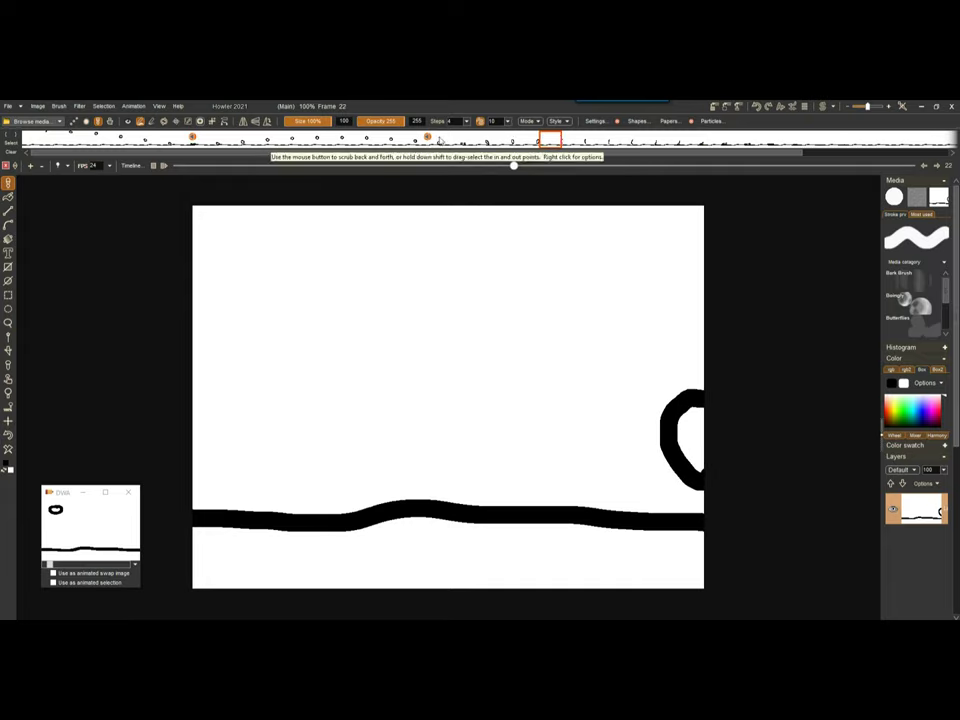
mouse_move(573, 139)
left_mouse_down()
mouse_move(552, 139)
mouse_move(762, 139)
mouse_move(566, 143)
mouse_move(634, 143)
mouse_move(598, 143)
left_mouse_up()
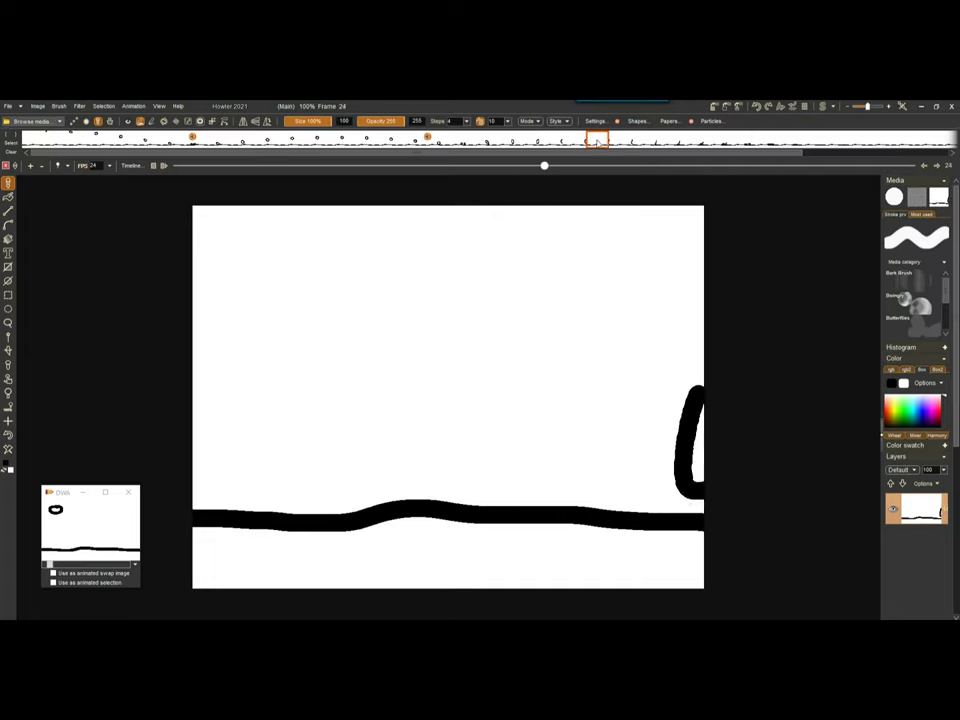
right_click(597, 143)
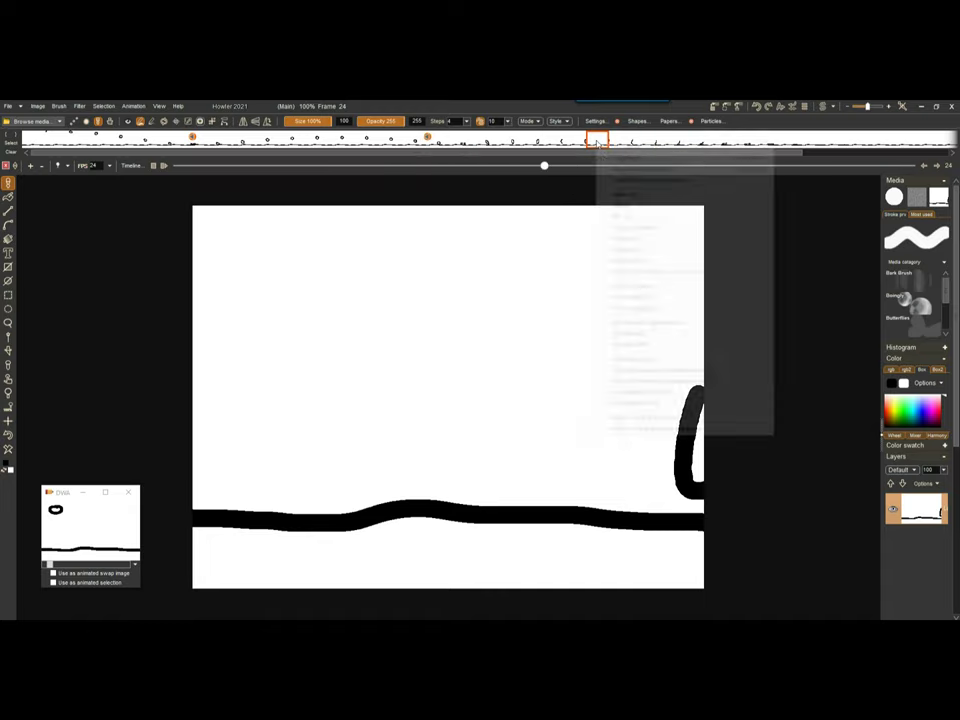
left_click(662, 419)
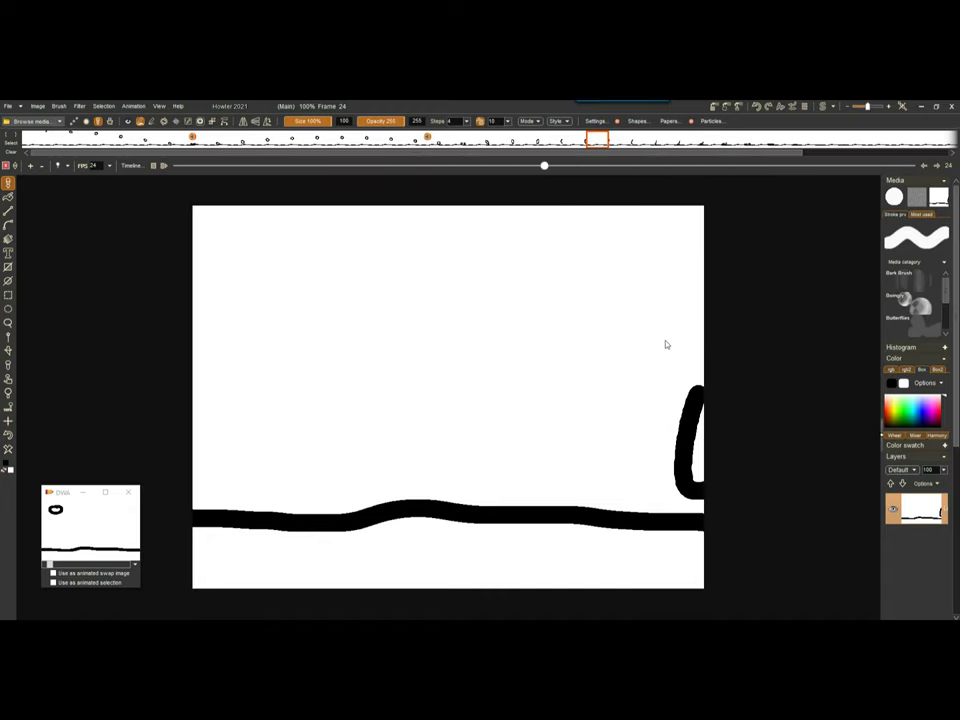
left_click(150, 205)
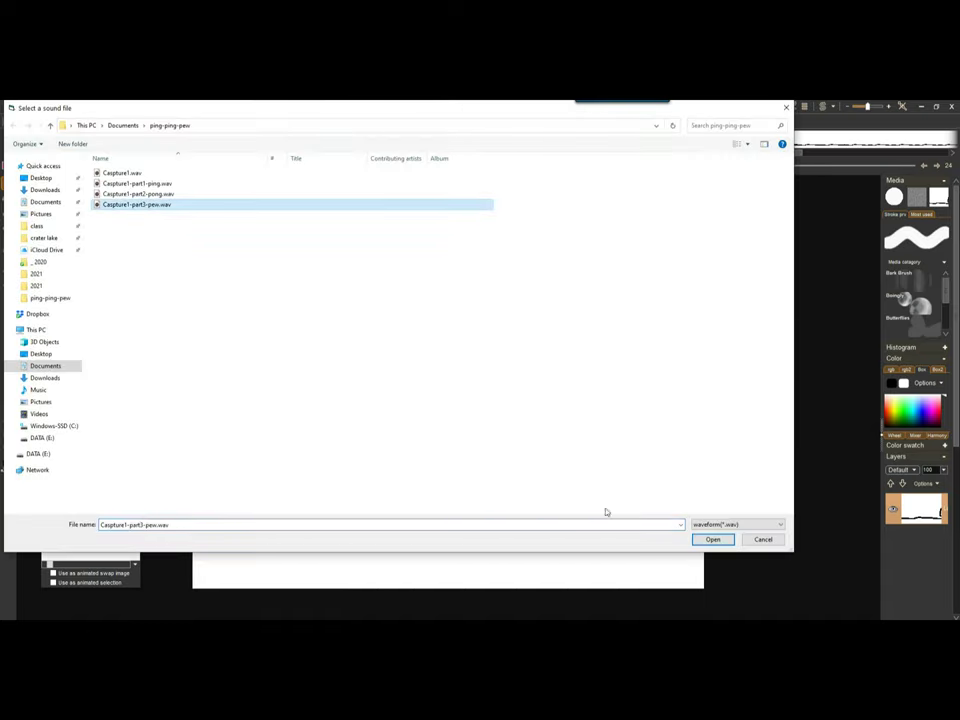
left_click(713, 539)
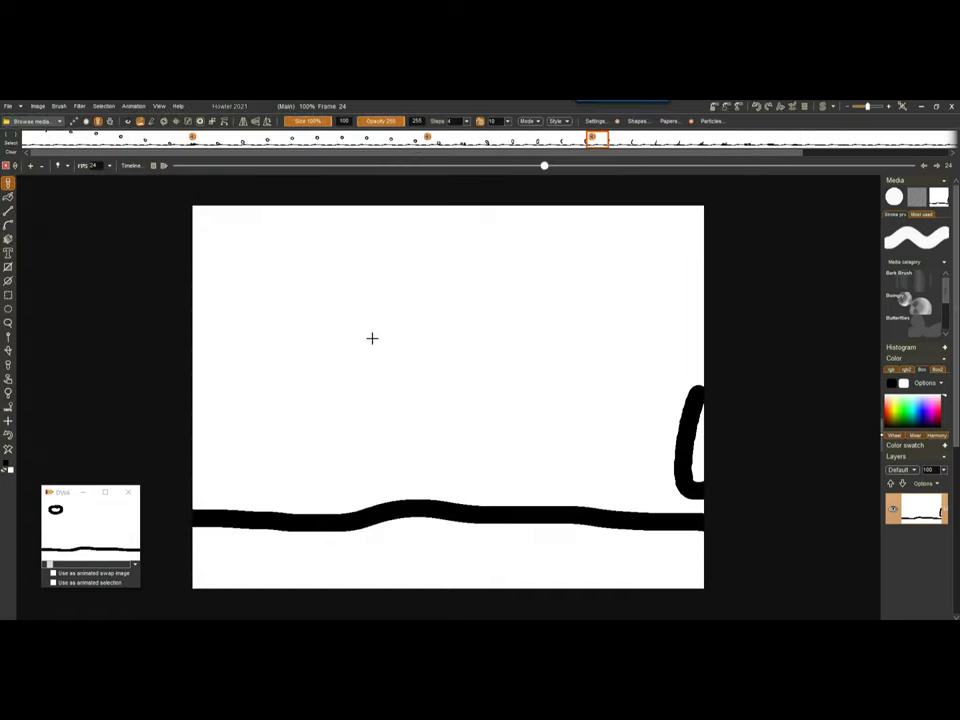
Step: Play the animation with its sounds from frame 0 and scrub through the frames around the sound markers
key("Home")
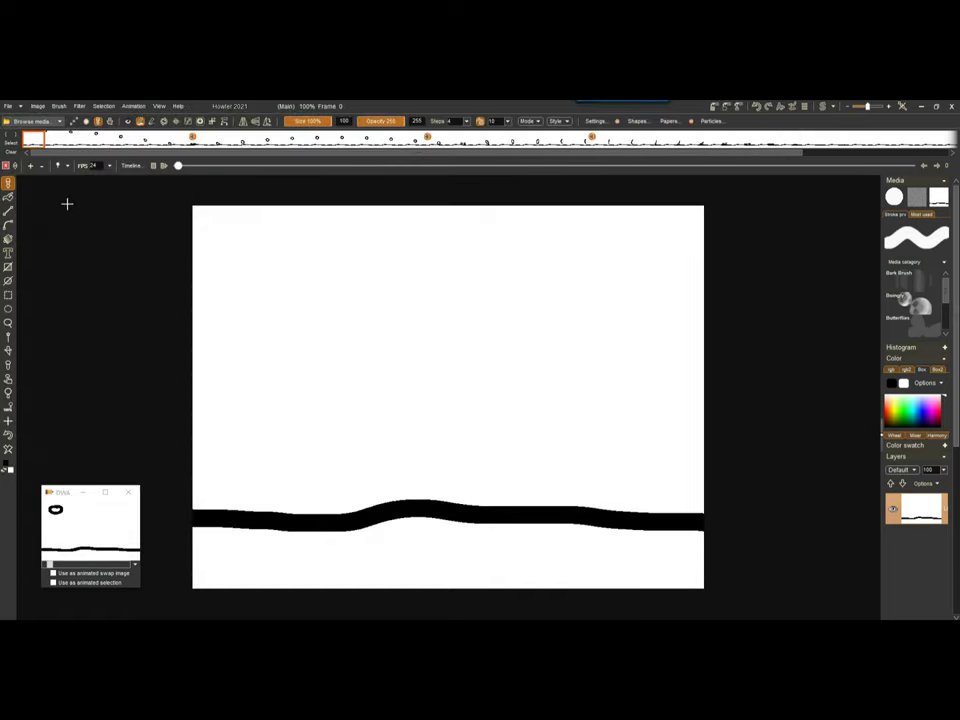
left_click(164, 170)
left_click(198, 139)
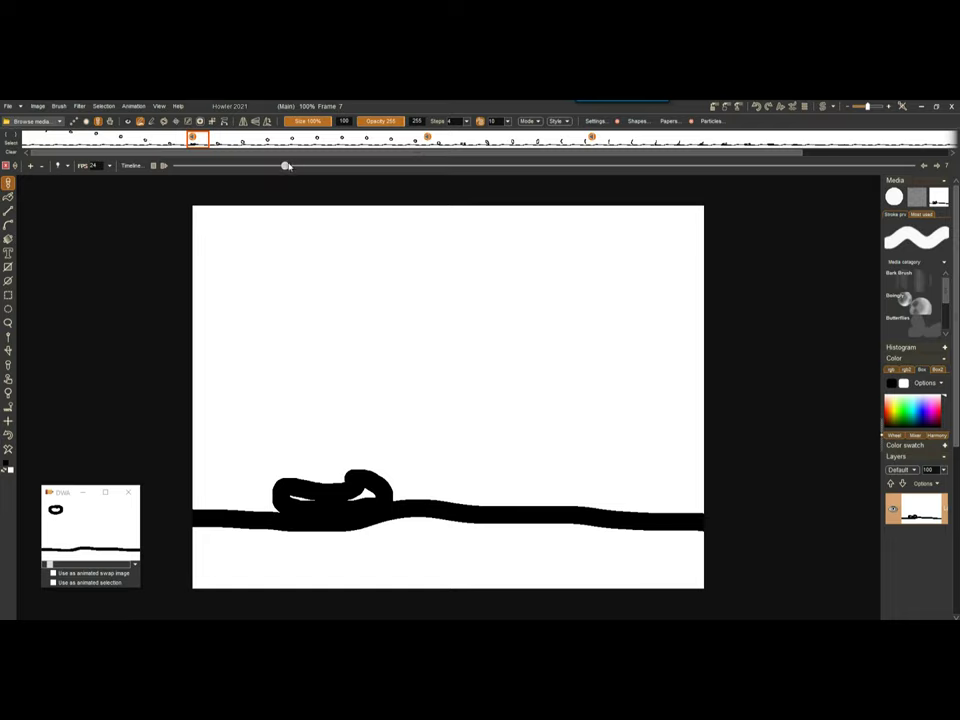
left_click(460, 165)
left_click_drag(460, 165, 178, 165)
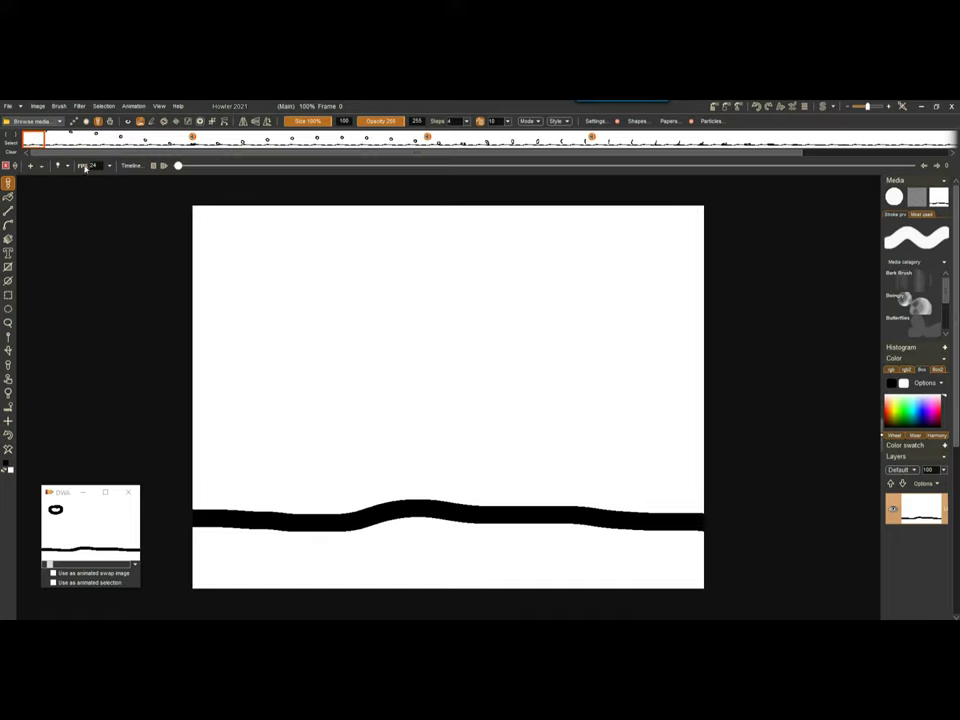
left_click(165, 166)
left_click(133, 106)
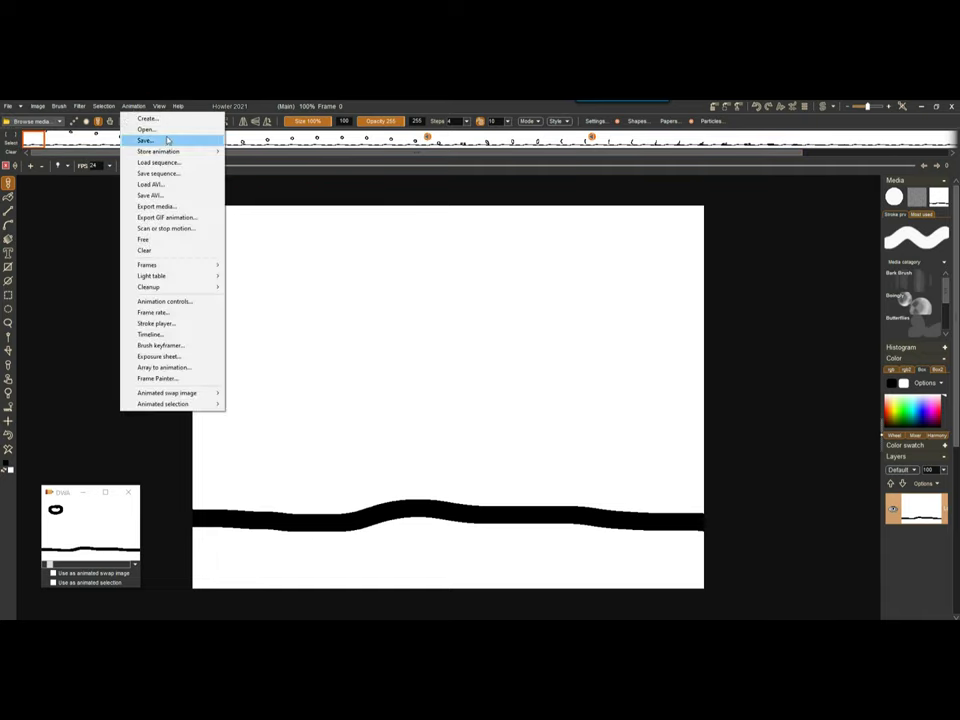
mouse_move(162, 157)
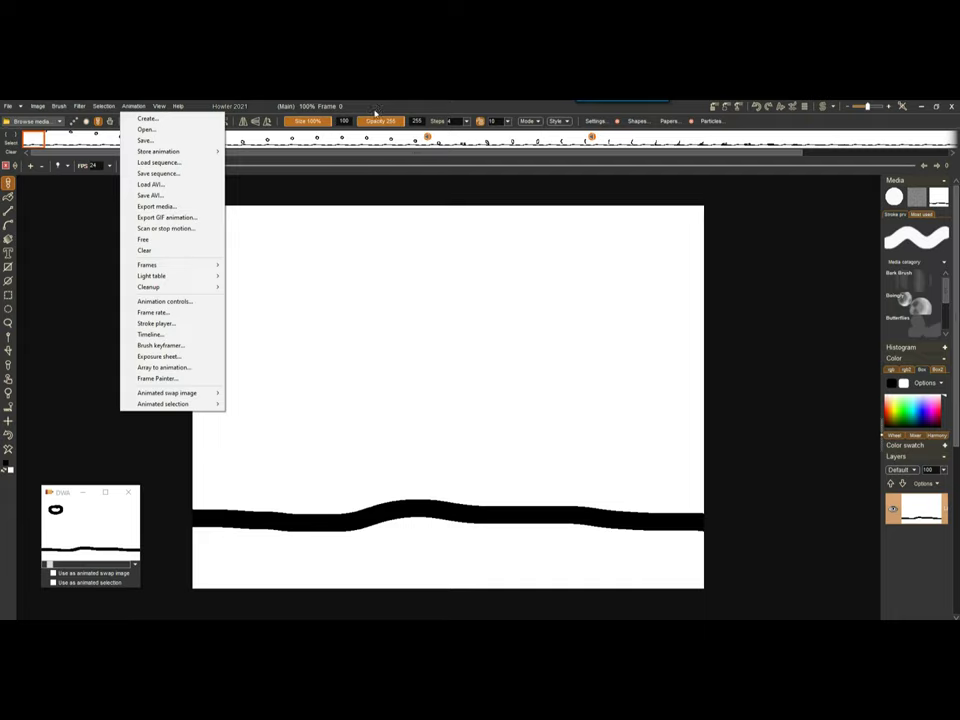
left_click(150, 334)
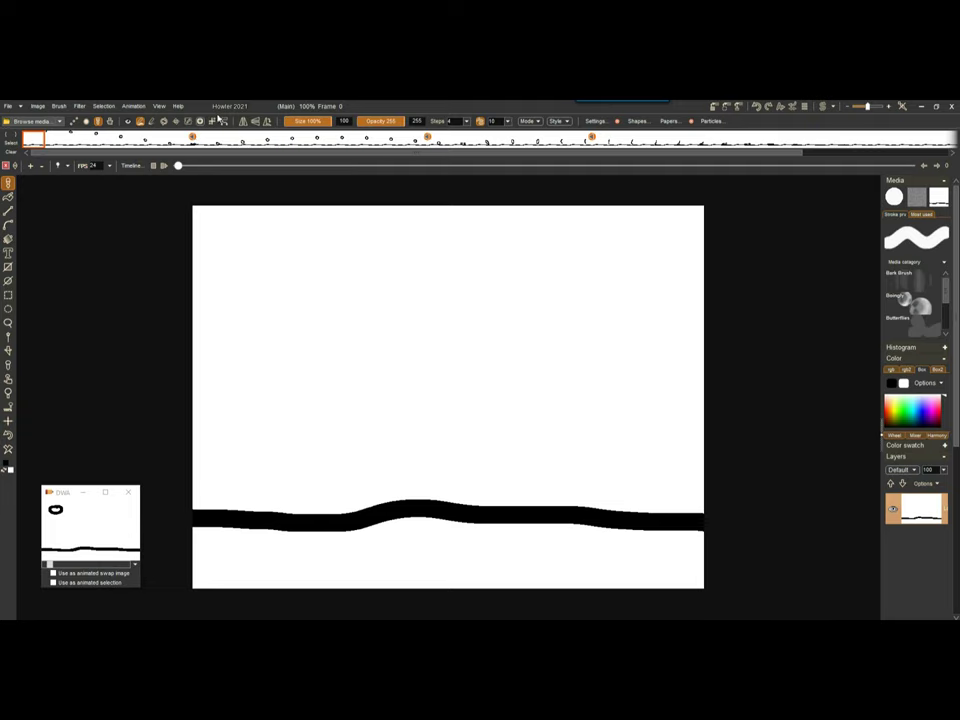
left_click(135, 106)
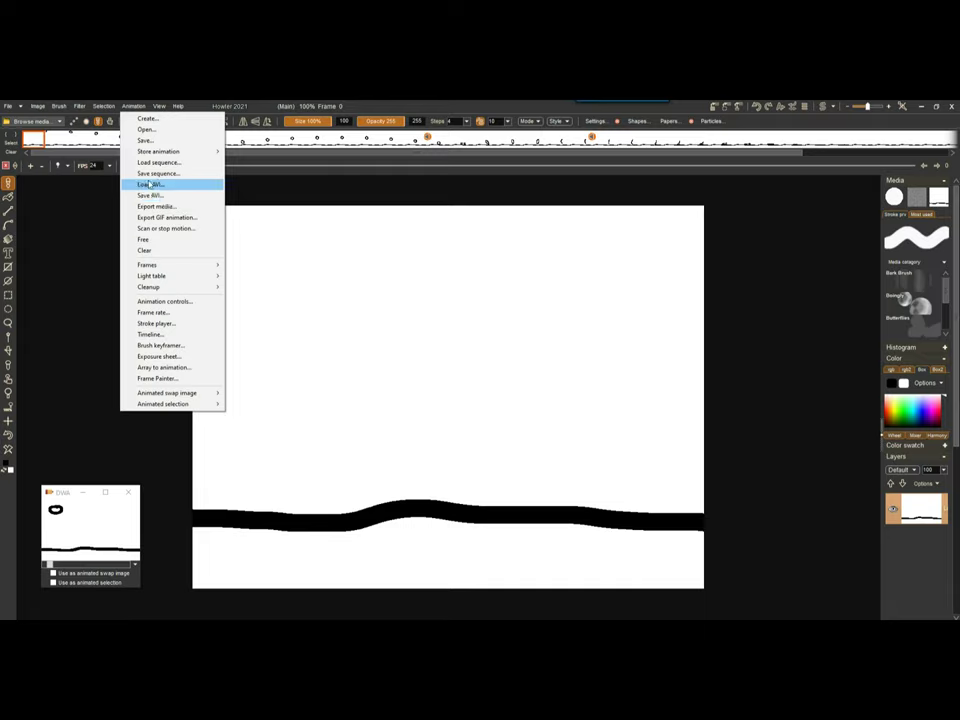
left_click(379, 106)
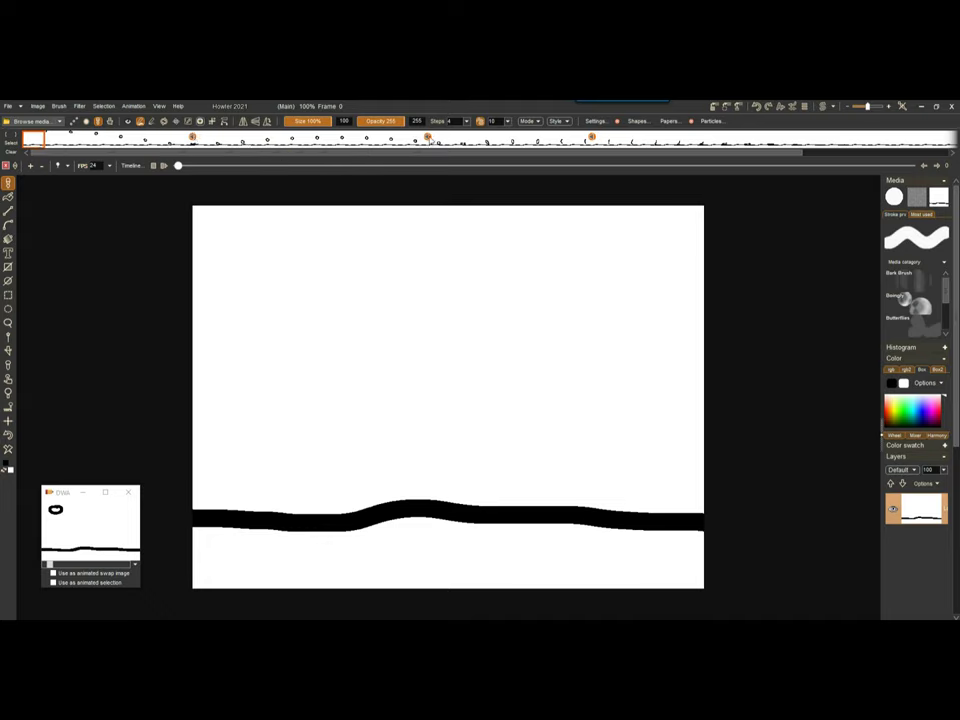
Step: Check the sound options available for frame 24, and return to frame 0 to replay the animation
right_click(592, 137)
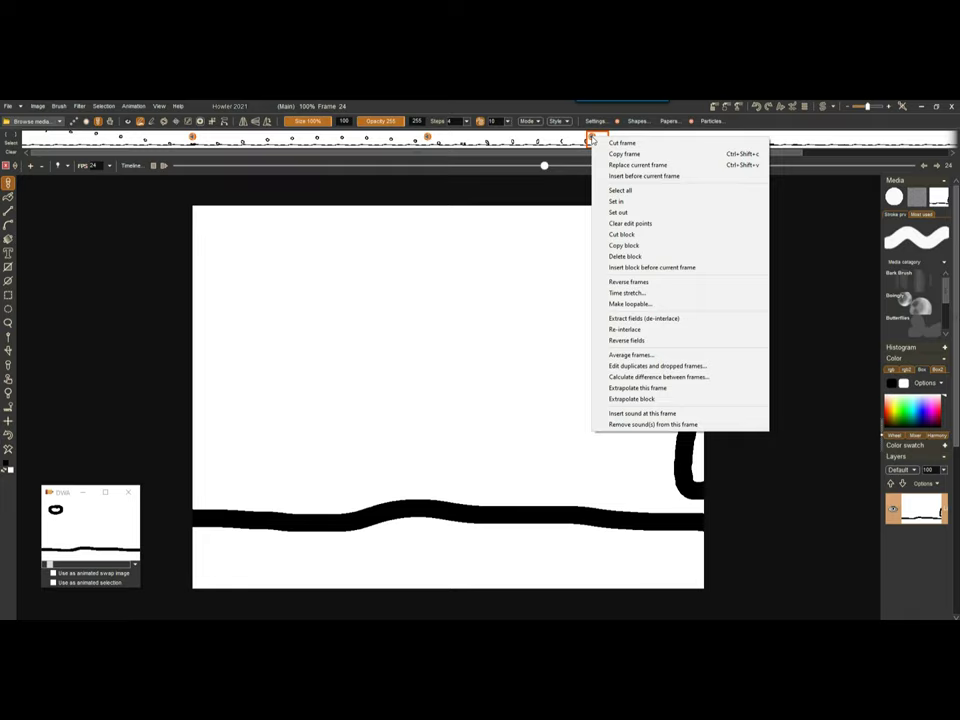
left_click(165, 165)
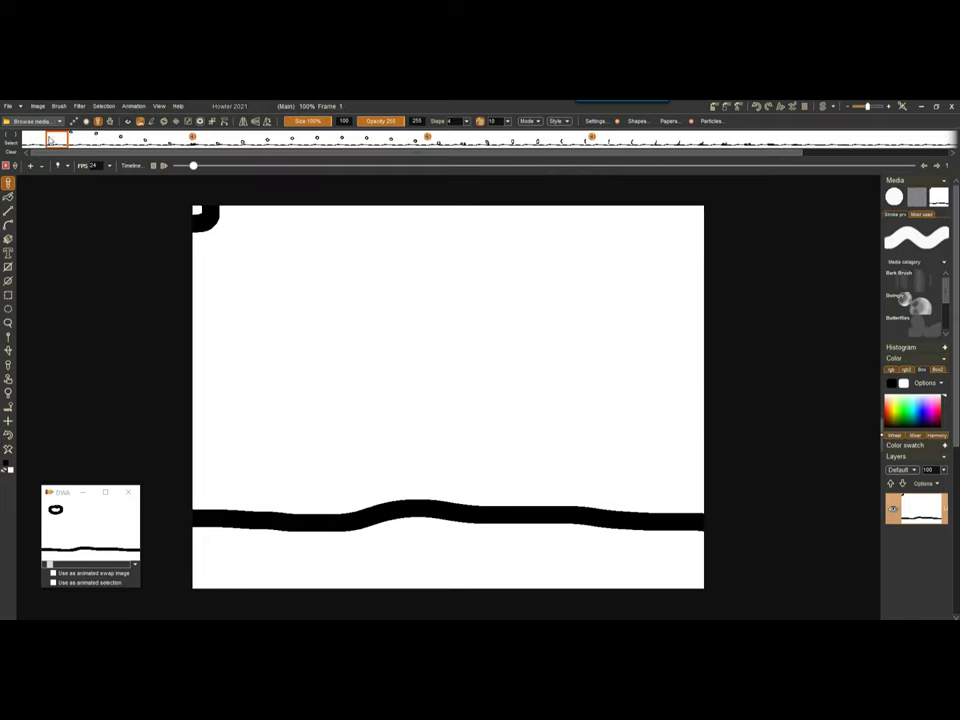
left_click(35, 141)
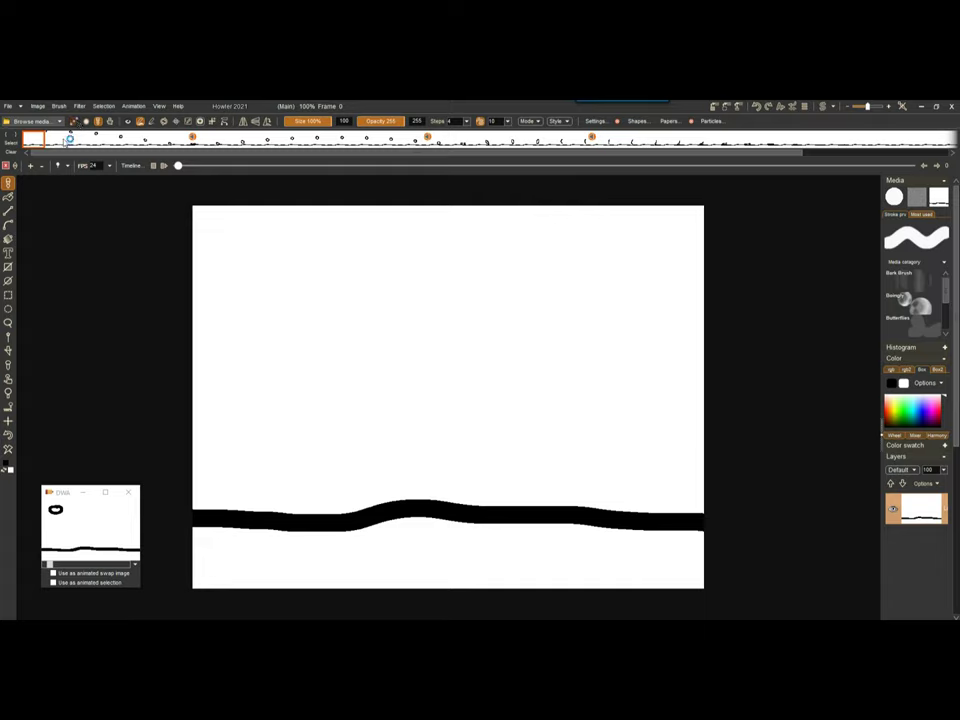
left_click(153, 166)
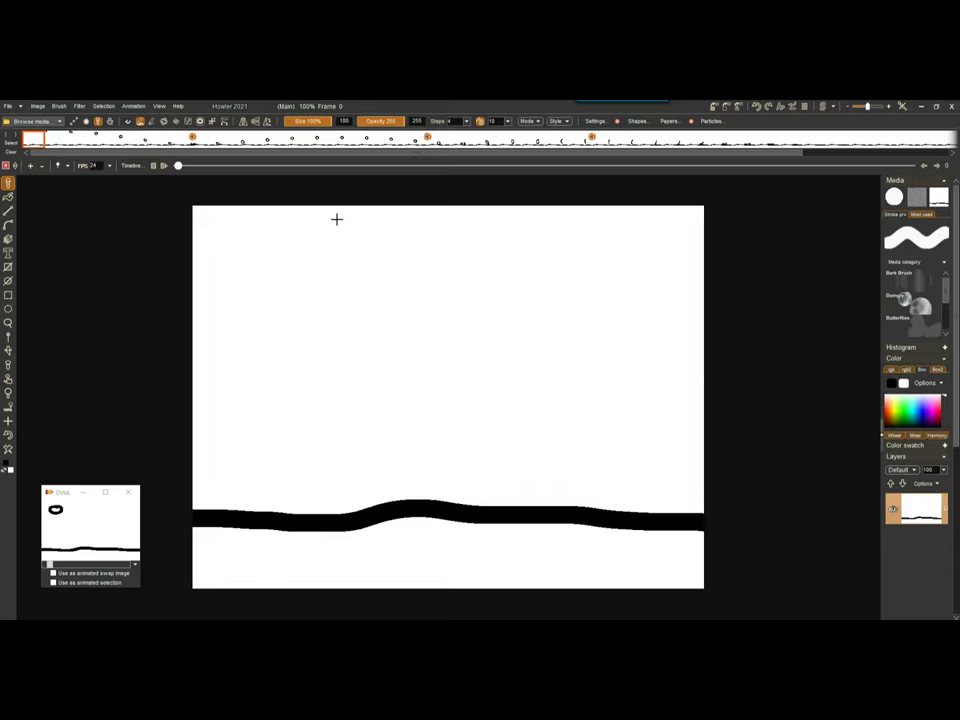